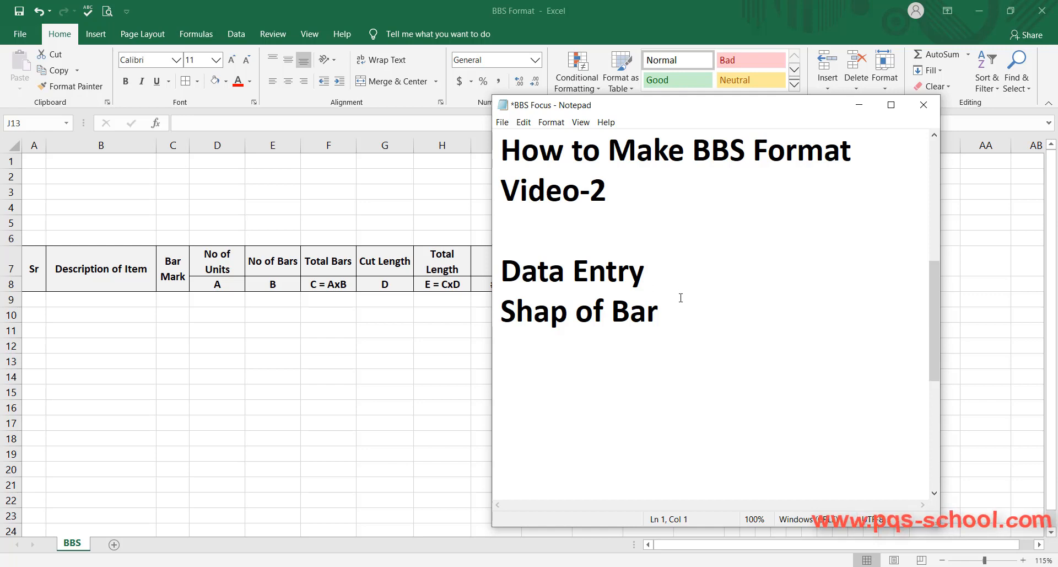
Minimize the Notepad notes and return to the BBS worksheet in Excel.
{"action": "left_click", "coordinate": [858, 107]}
{"action": "left_click", "coordinate": [442, 347]}
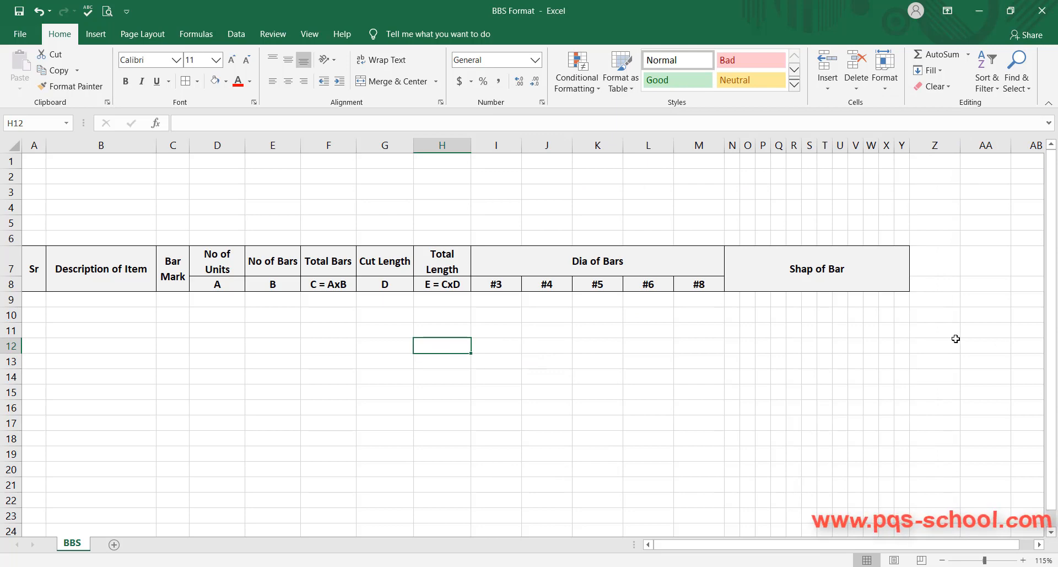
{"action": "scroll", "coordinate": [956, 338], "scroll_direction": "up", "scroll_amount": 5, "text": "ctrl"}
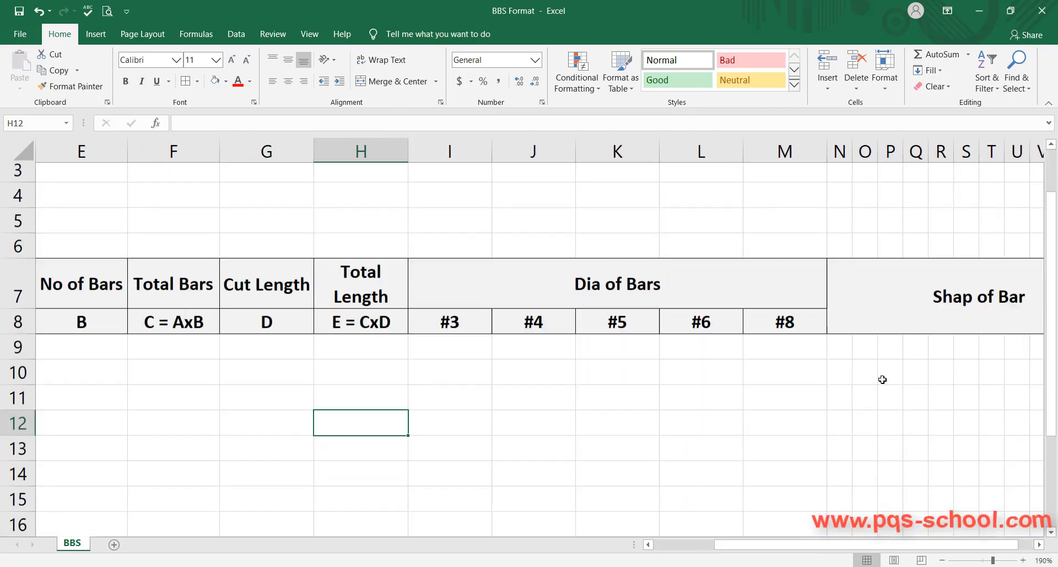
{"action": "scroll", "coordinate": [882, 379], "scroll_direction": "down", "scroll_amount": 3}
{"action": "left_click", "coordinate": [841, 282]}
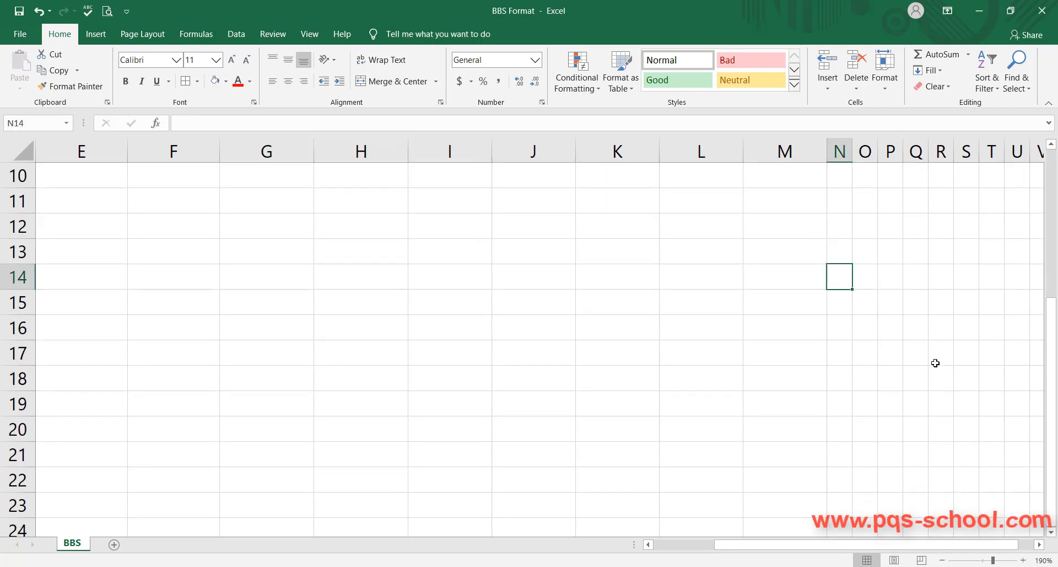
Look over the Dia of Bars and Shap of Bar headers and the empty rows beneath them.
{"action": "key", "text": "Right"}
{"action": "key", "text": "Right"}
{"action": "key", "text": "Right"}
{"action": "key", "text": "Right"}
{"action": "key", "text": "Right"}
{"action": "key", "text": "Right"}
{"action": "key", "text": "Right"}
{"action": "key", "text": "Right"}
{"action": "key", "text": "Right"}
{"action": "key", "text": "Right"}
{"action": "key", "text": "Right"}
{"action": "key", "text": "Right"}
{"action": "key", "text": "Right"}
{"action": "key", "text": "Right"}
{"action": "key", "text": "Right"}
{"action": "key", "text": "Right"}
{"action": "key", "text": "Right"}
{"action": "key", "text": "Right"}
{"action": "key", "text": "Right"}
{"action": "key", "text": "Up"}
{"action": "key", "text": "Up"}
{"action": "key", "text": "Up"}
{"action": "key", "text": "Up"}
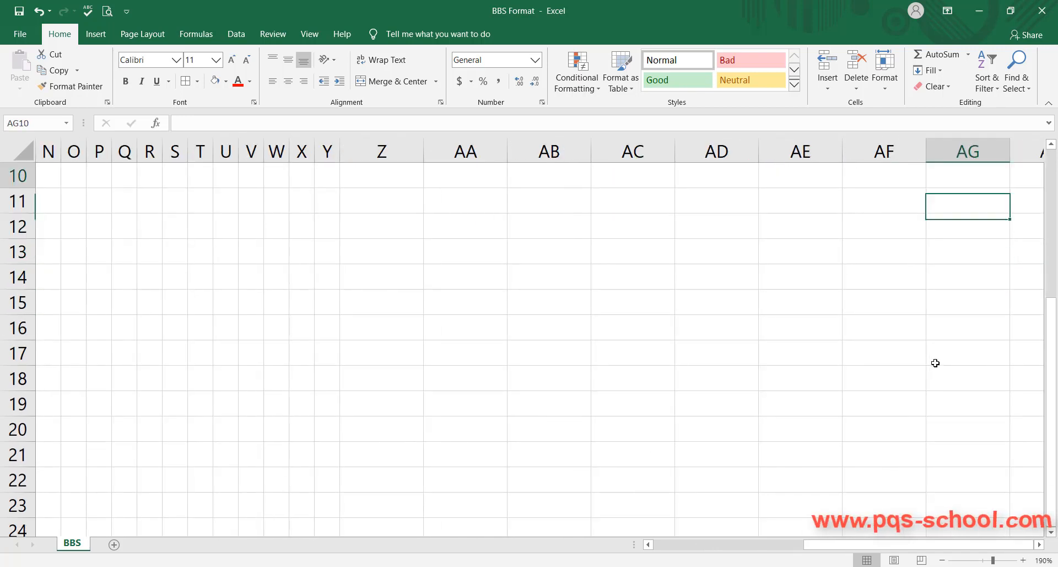
{"action": "key", "text": "Up"}
{"action": "key", "text": "Up"}
{"action": "key", "text": "Up"}
{"action": "key", "text": "Up"}
{"action": "key", "text": "Up"}
{"action": "key", "text": "Up"}
{"action": "key", "text": "Up"}
{"action": "key", "text": "Up"}
{"action": "key", "text": "Up"}
{"action": "key", "text": "Left"}
{"action": "key", "text": "Left"}
{"action": "key", "text": "Left"}
{"action": "key", "text": "Left"}
{"action": "key", "text": "Left"}
{"action": "key", "text": "Left"}
{"action": "key", "text": "Left"}
{"action": "key", "text": "Left"}
{"action": "key", "text": "Left"}
{"action": "key", "text": "Left"}
{"action": "key", "text": "Left"}
{"action": "key", "text": "Left"}
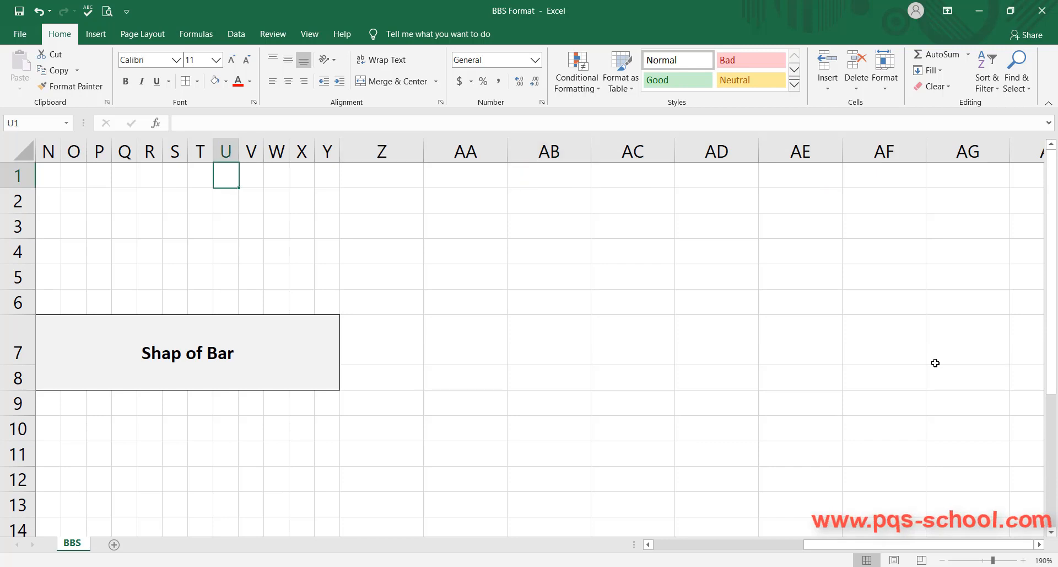
{"action": "key", "text": "Left"}
{"action": "key", "text": "Left"}
{"action": "key", "text": "Left"}
{"action": "key", "text": "Left"}
{"action": "key", "text": "Left"}
{"action": "key", "text": "Left"}
{"action": "key", "text": "Left"}
{"action": "key", "text": "Left"}
{"action": "key", "text": "Left"}
{"action": "key", "text": "Left"}
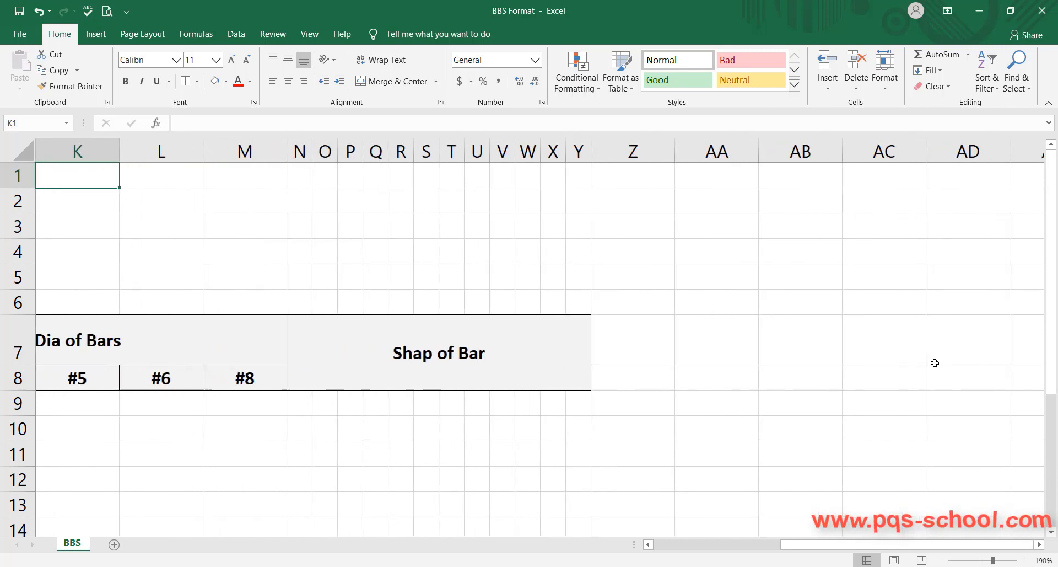
{"action": "key", "text": "Down"}
{"action": "key", "text": "Down"}
{"action": "key", "text": "Down"}
{"action": "key", "text": "Down"}
{"action": "key", "text": "Down"}
{"action": "key", "text": "Down"}
{"action": "key", "text": "Down"}
{"action": "key", "text": "Down"}
{"action": "key", "text": "Down"}
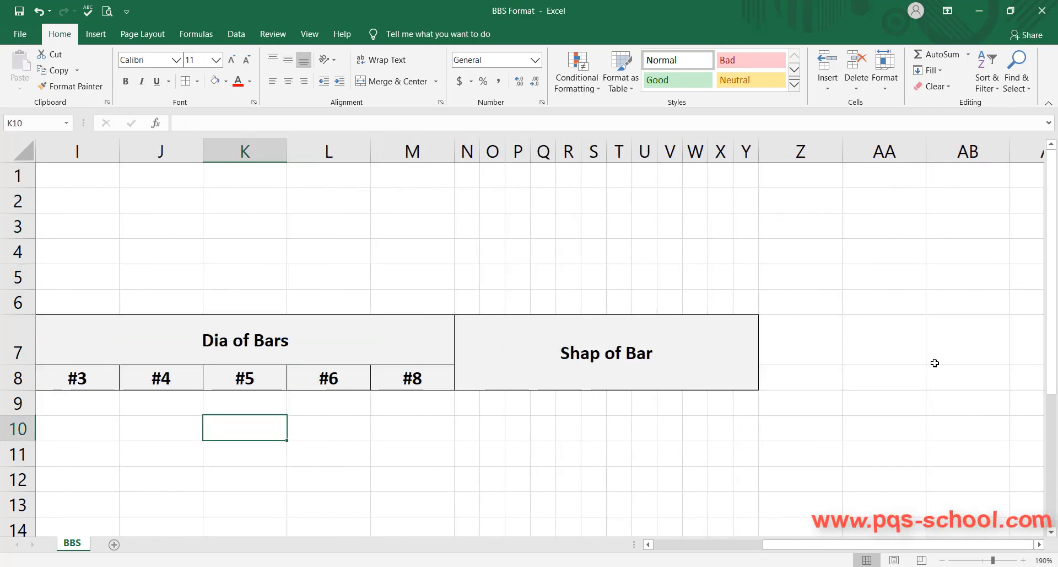
{"action": "key", "text": "Down"}
{"action": "key", "text": "Down"}
{"action": "key", "text": "Down"}
{"action": "key", "text": "Down"}
{"action": "key", "text": "Down"}
{"action": "key", "text": "Down"}
{"action": "key", "text": "Down"}
{"action": "key", "text": "Down"}
{"action": "key", "text": "Down"}
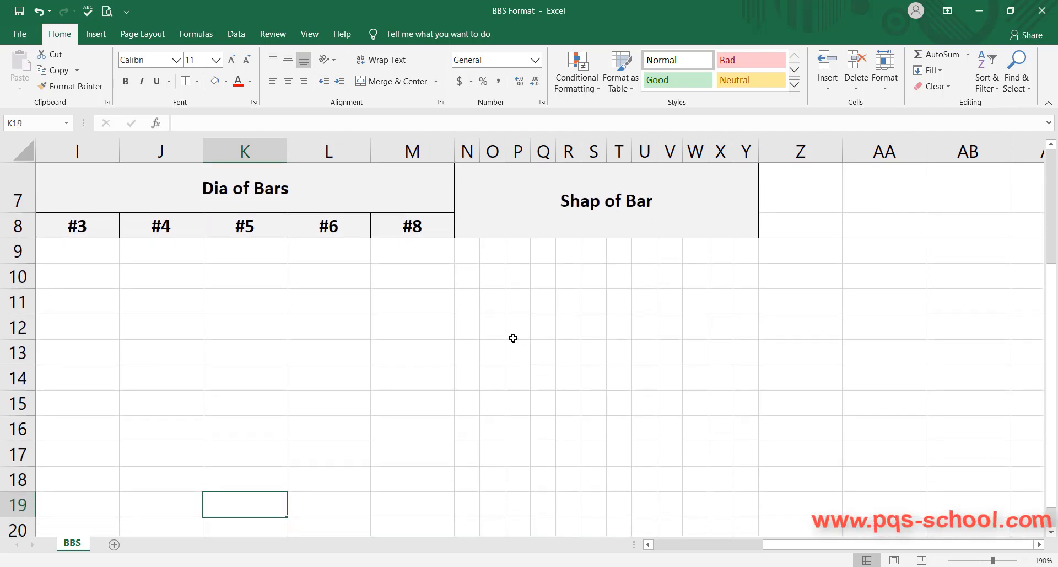
Apply outside borders to the cell block N9:Y13 under the Shap of Bar header.
{"action": "left_click_drag", "start_coordinate": [468, 254], "coordinate": [737, 250]}
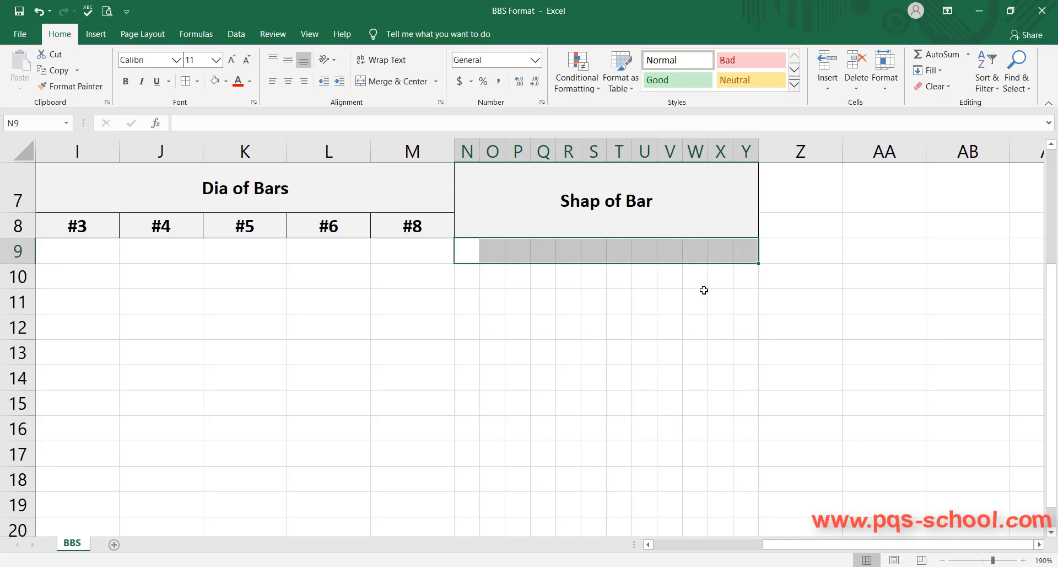
{"action": "left_click_drag", "start_coordinate": [467, 251], "coordinate": [753, 362]}
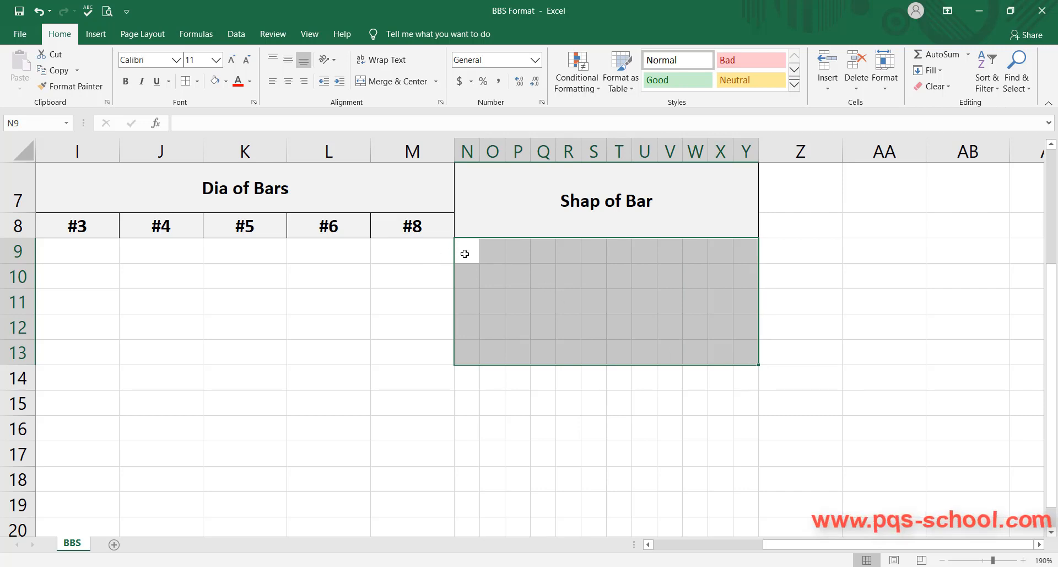
{"action": "left_click_drag", "start_coordinate": [473, 255], "coordinate": [745, 355]}
{"action": "left_click", "coordinate": [197, 83]}
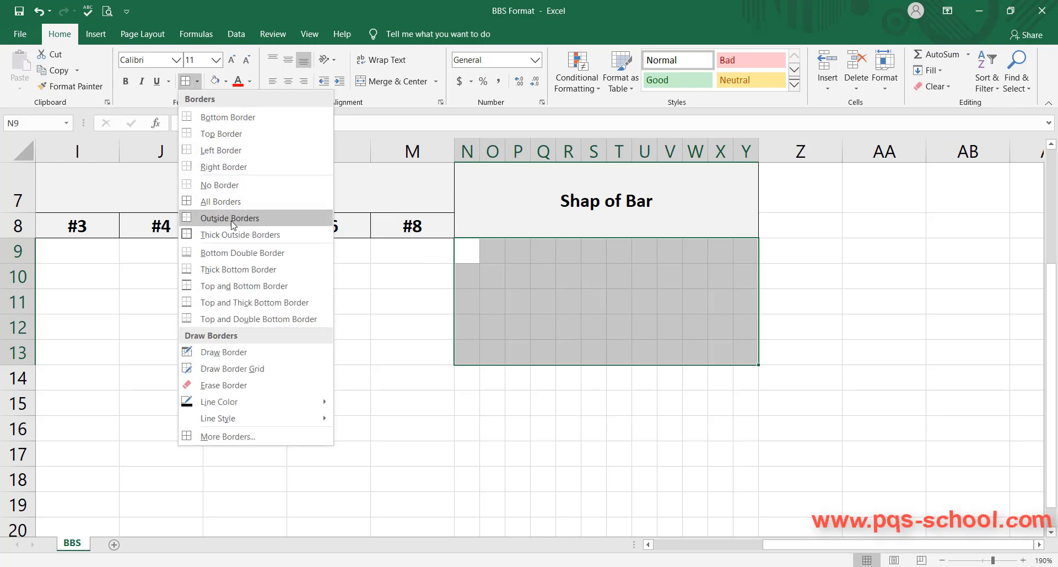
{"action": "left_click", "coordinate": [246, 220]}
{"action": "left_click", "coordinate": [324, 335]}
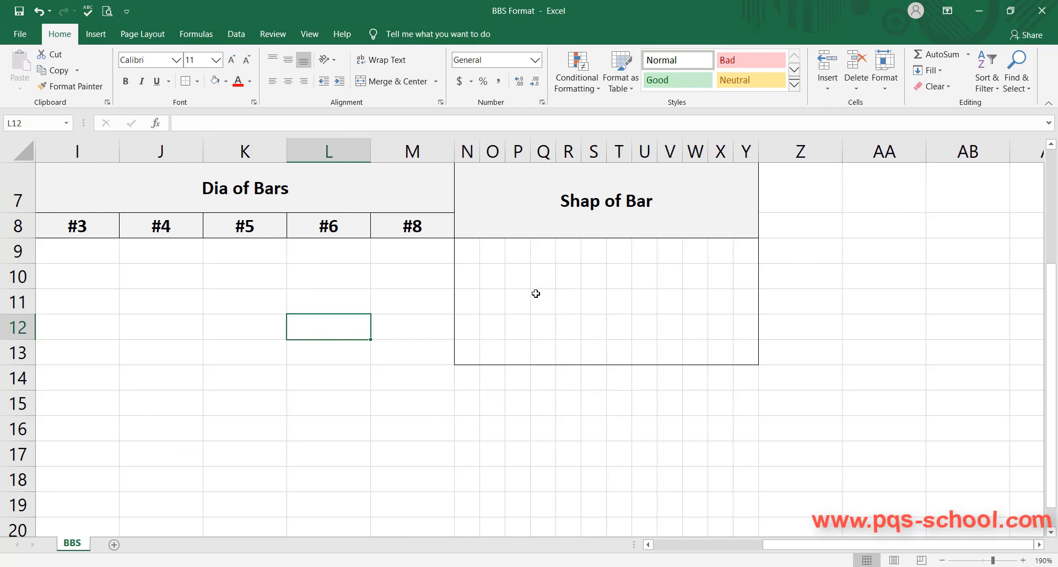
Merge and center M9:M13 under #8 and L9:L13 under #6 as separate cells.
{"action": "left_click_drag", "start_coordinate": [412, 259], "coordinate": [425, 356]}
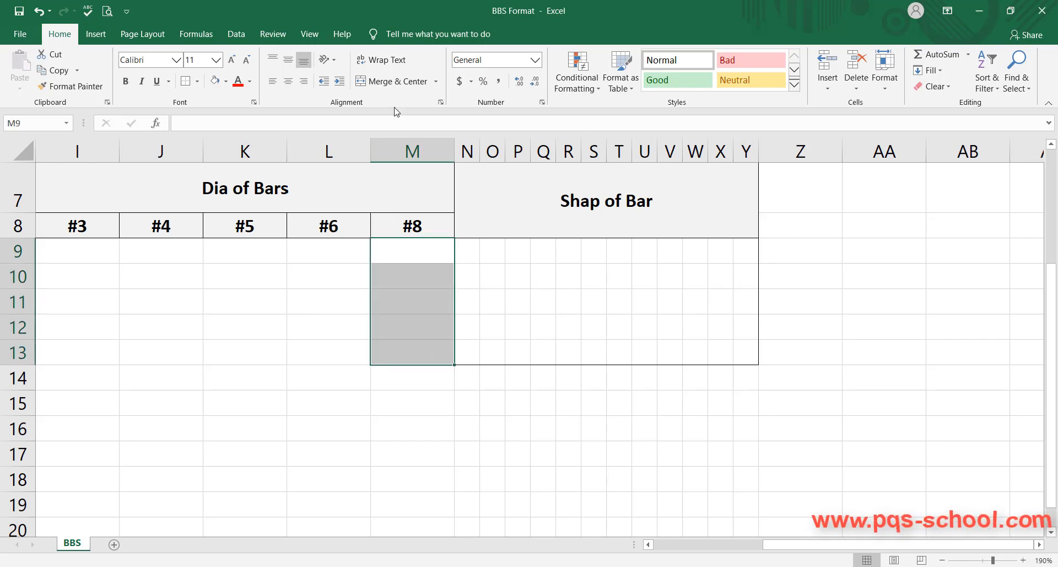
{"action": "left_click", "coordinate": [393, 82]}
{"action": "left_click_drag", "start_coordinate": [326, 253], "coordinate": [342, 349]}
{"action": "left_click", "coordinate": [393, 81]}
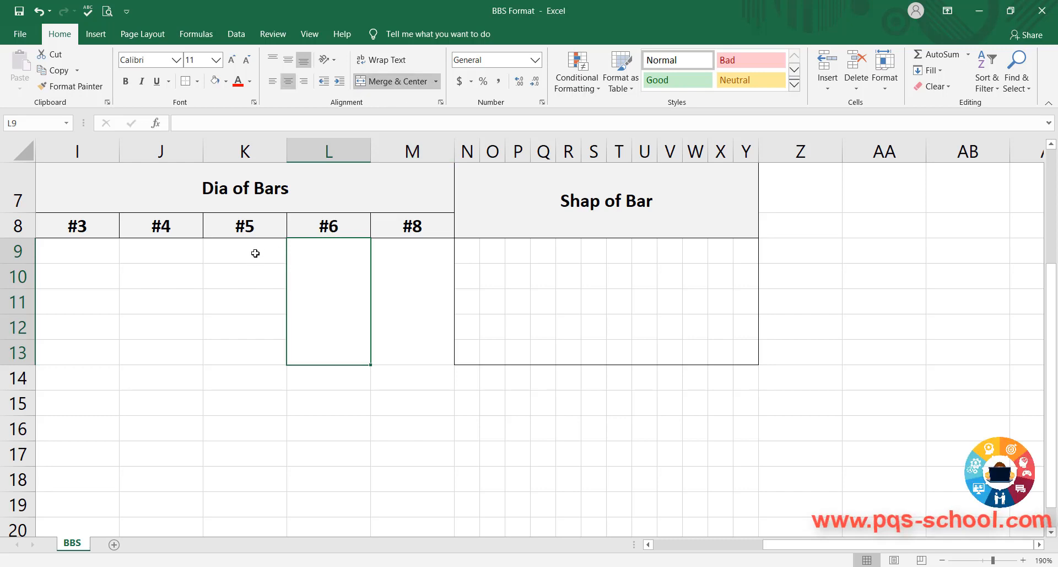
Merge and center K9:K13 under #5 and J9:J13 under #4 as separate cells.
{"action": "left_click", "coordinate": [252, 252]}
{"action": "key", "text": "Left"}
{"action": "key", "text": "Left"}
{"action": "key", "text": "Left"}
{"action": "key", "text": "Left"}
{"action": "key", "text": "Left"}
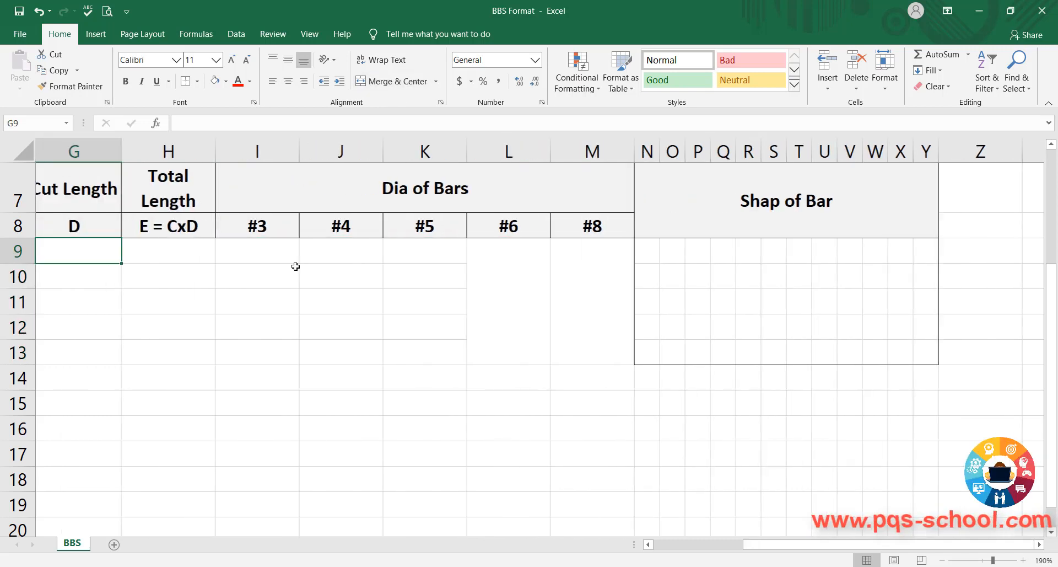
{"action": "left_click_drag", "start_coordinate": [516, 245], "coordinate": [528, 350]}
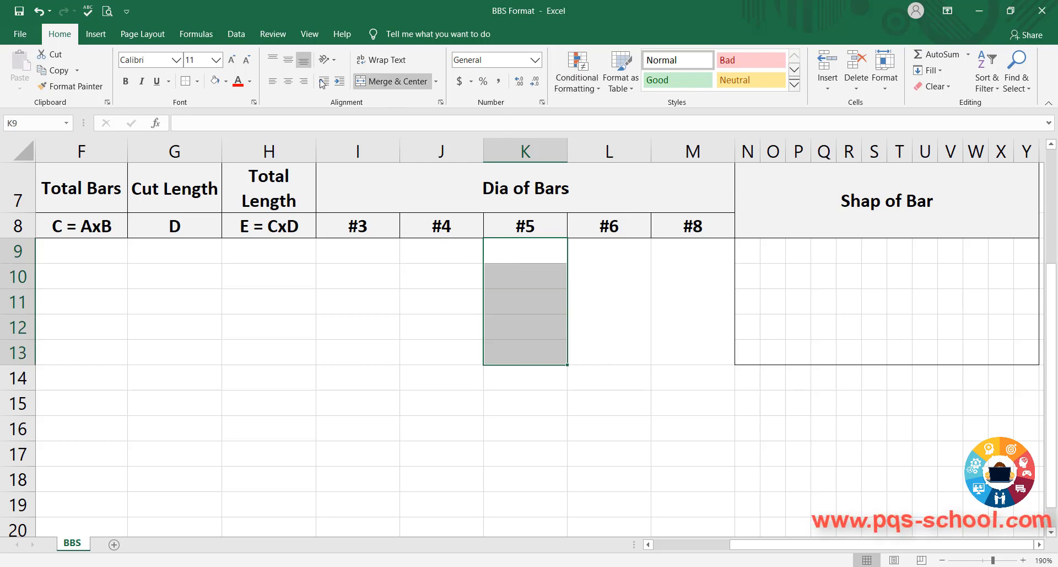
{"action": "left_click", "coordinate": [394, 81]}
{"action": "left_click_drag", "start_coordinate": [444, 255], "coordinate": [454, 362]}
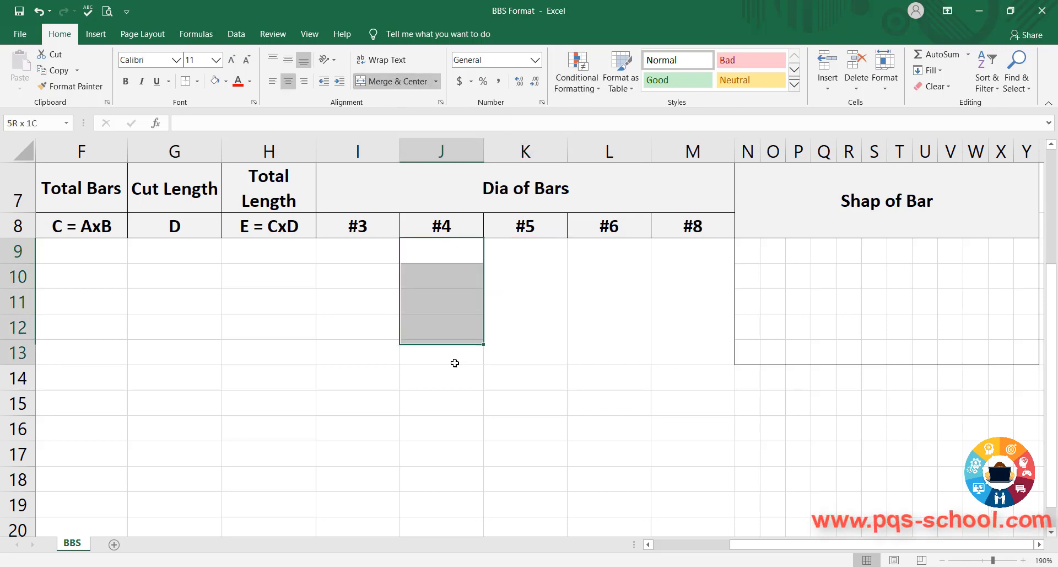
{"action": "left_click", "coordinate": [397, 81]}
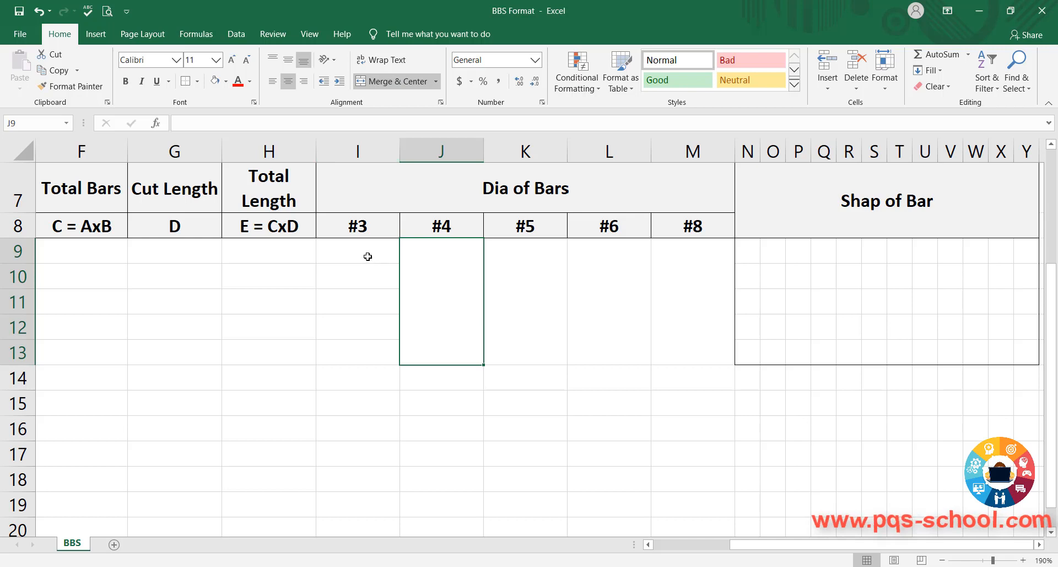
Merge and center rows 9 to 13 separately in the #3, Total Length and Cut Length columns.
{"action": "left_click_drag", "start_coordinate": [369, 257], "coordinate": [378, 356]}
{"action": "left_click", "coordinate": [393, 81]}
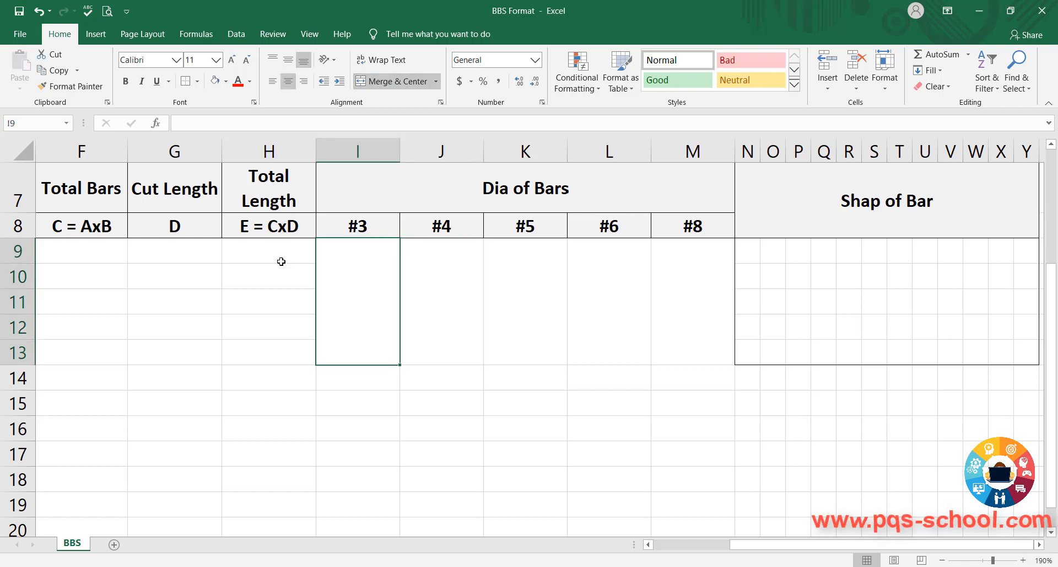
{"action": "left_click_drag", "start_coordinate": [282, 259], "coordinate": [287, 352]}
{"action": "left_click", "coordinate": [393, 81]}
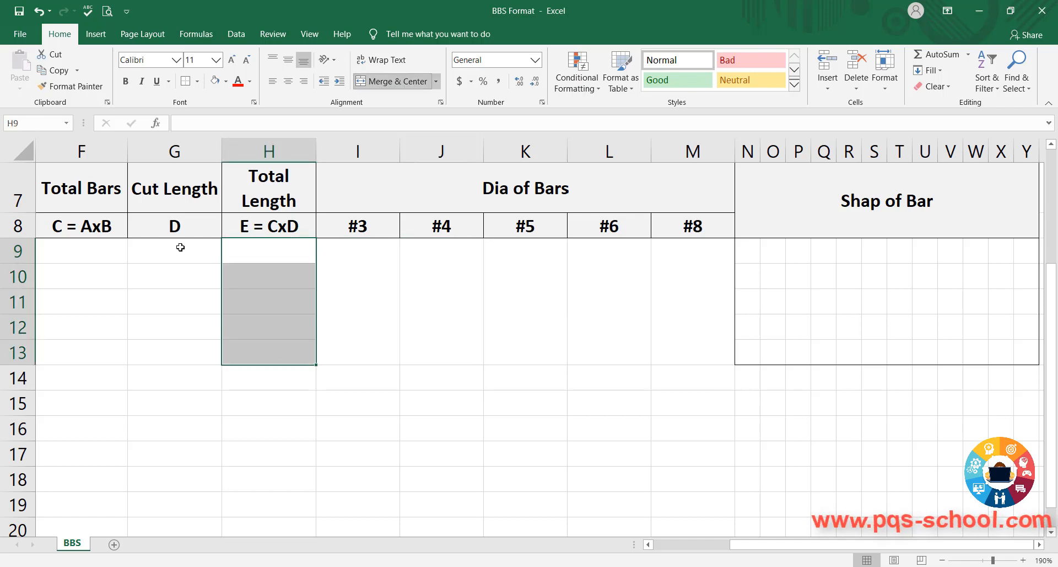
{"action": "left_click_drag", "start_coordinate": [166, 254], "coordinate": [182, 344]}
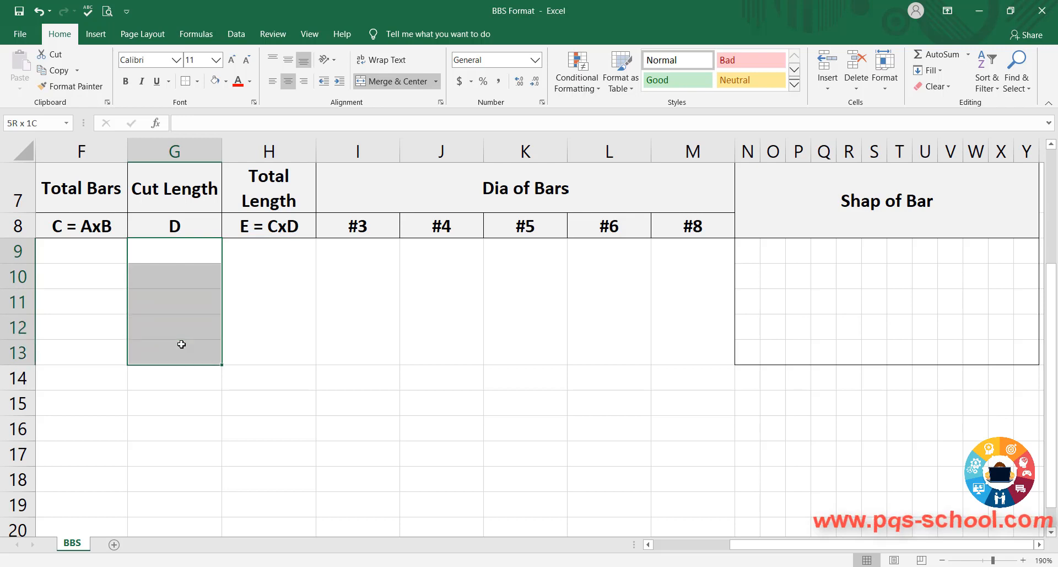
{"action": "left_click", "coordinate": [394, 82]}
Merge and center F9:F13 under Total Bars and E9:E13 under No of Bars as separate cells.
{"action": "left_click", "coordinate": [110, 250]}
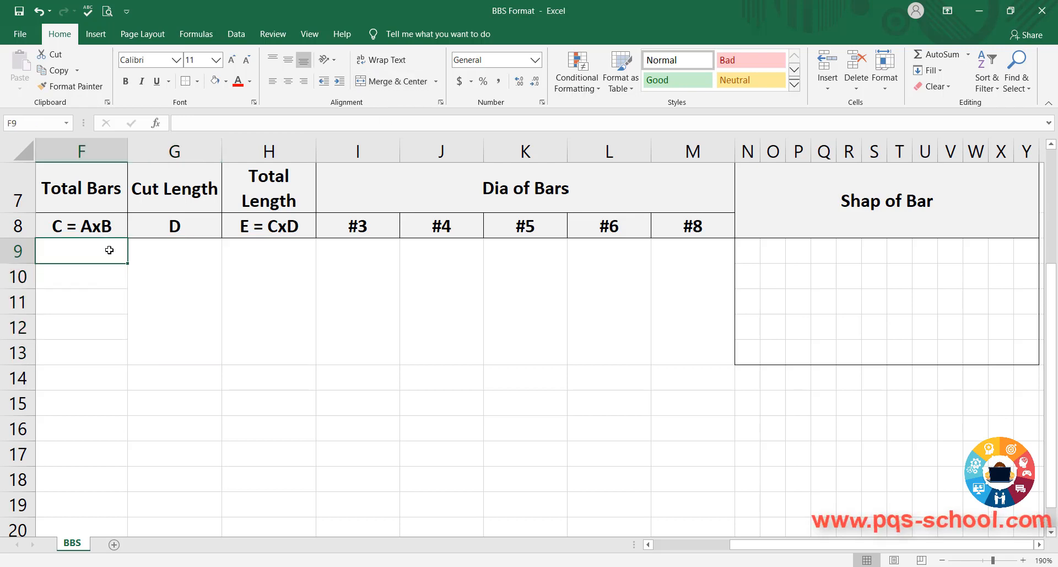
{"action": "key", "text": "Left"}
{"action": "key", "text": "Left"}
{"action": "key", "text": "Left"}
{"action": "key", "text": "Left"}
{"action": "key", "text": "Left"}
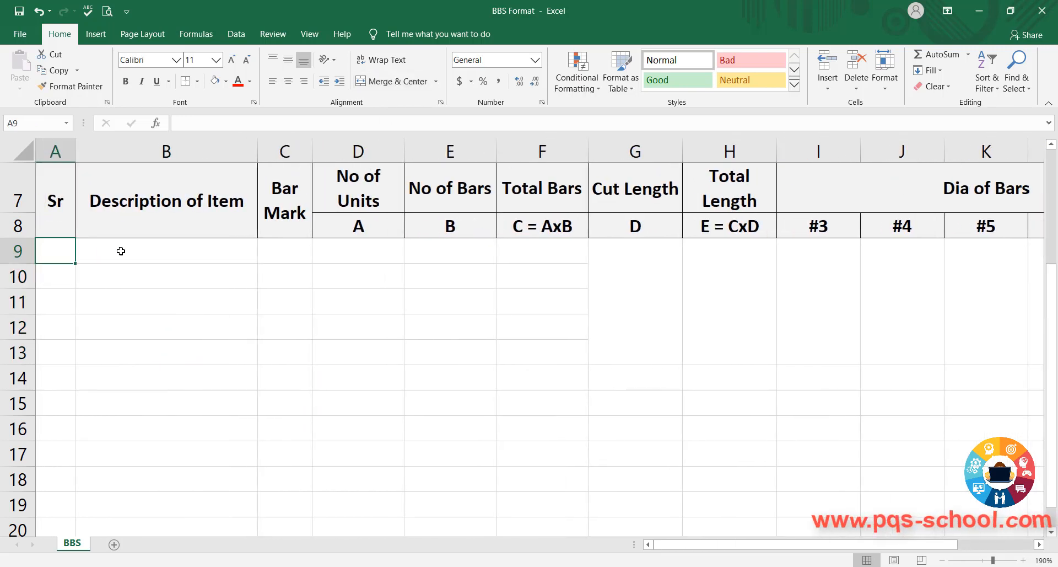
{"action": "left_click_drag", "start_coordinate": [561, 258], "coordinate": [567, 349]}
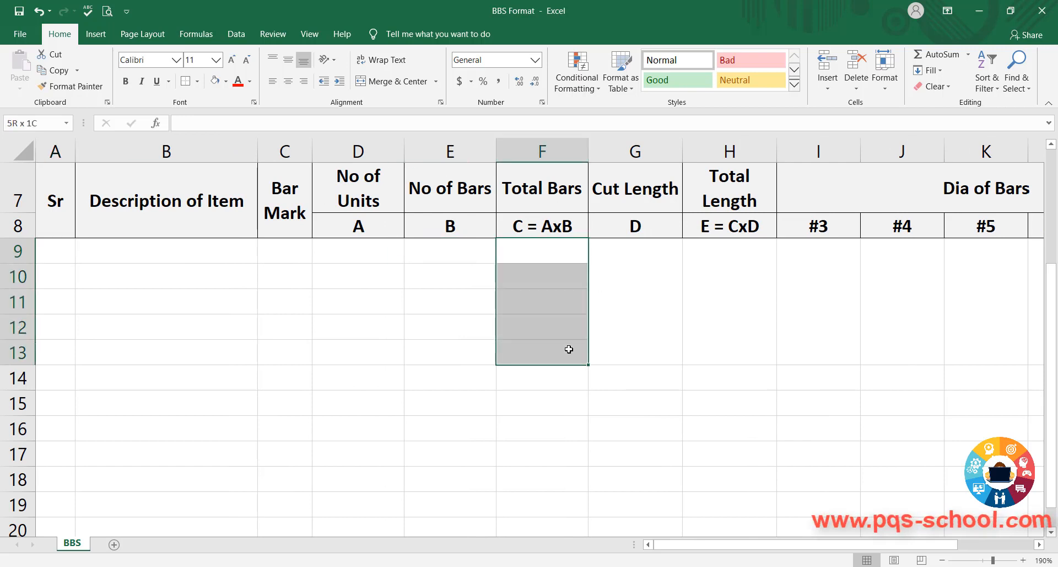
{"action": "left_click", "coordinate": [391, 81]}
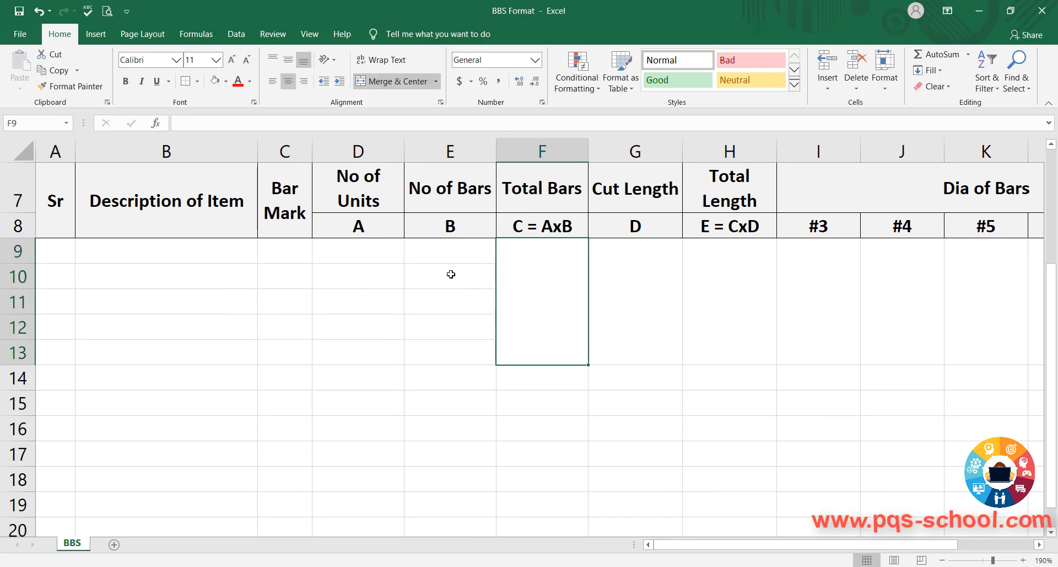
{"action": "left_click_drag", "start_coordinate": [450, 258], "coordinate": [461, 352]}
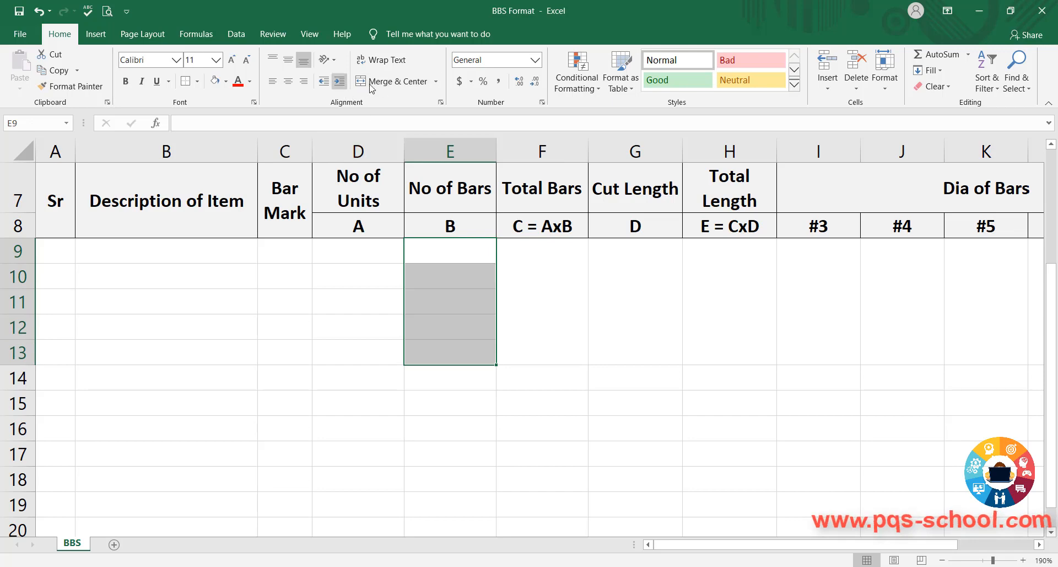
{"action": "left_click", "coordinate": [387, 83]}
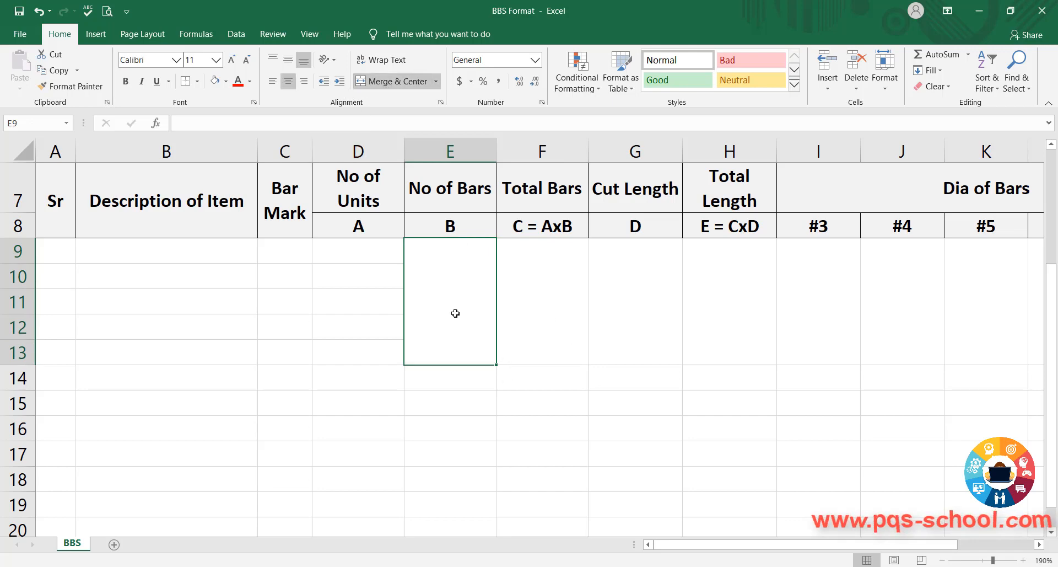
Merge and center D9:D13 under No of Units and C9:C13 under Bar Mark as separate cells.
{"action": "scroll", "coordinate": [445, 314], "scroll_direction": "down", "scroll_amount": 3}
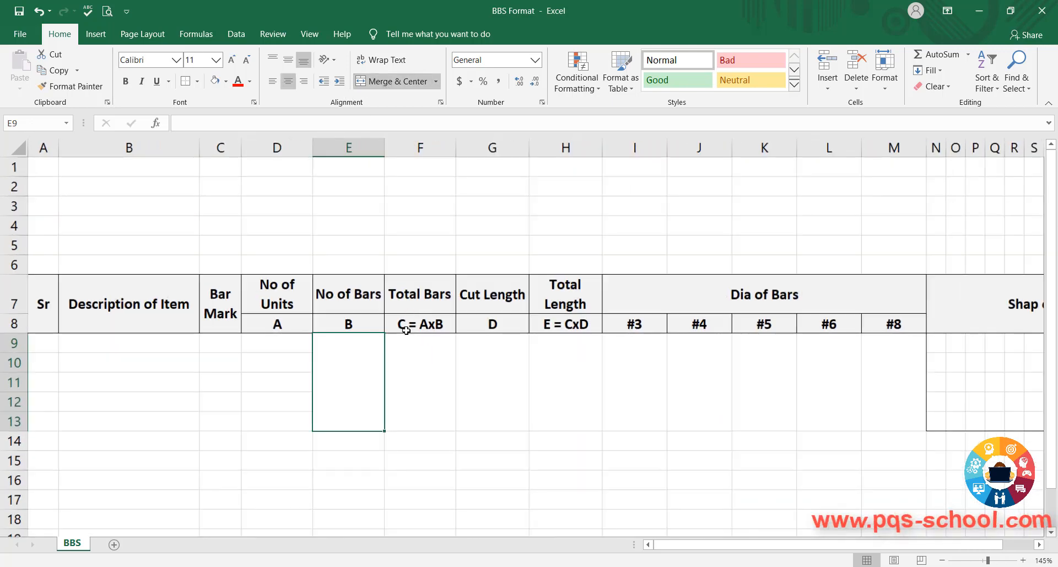
{"action": "left_click_drag", "start_coordinate": [282, 341], "coordinate": [288, 413]}
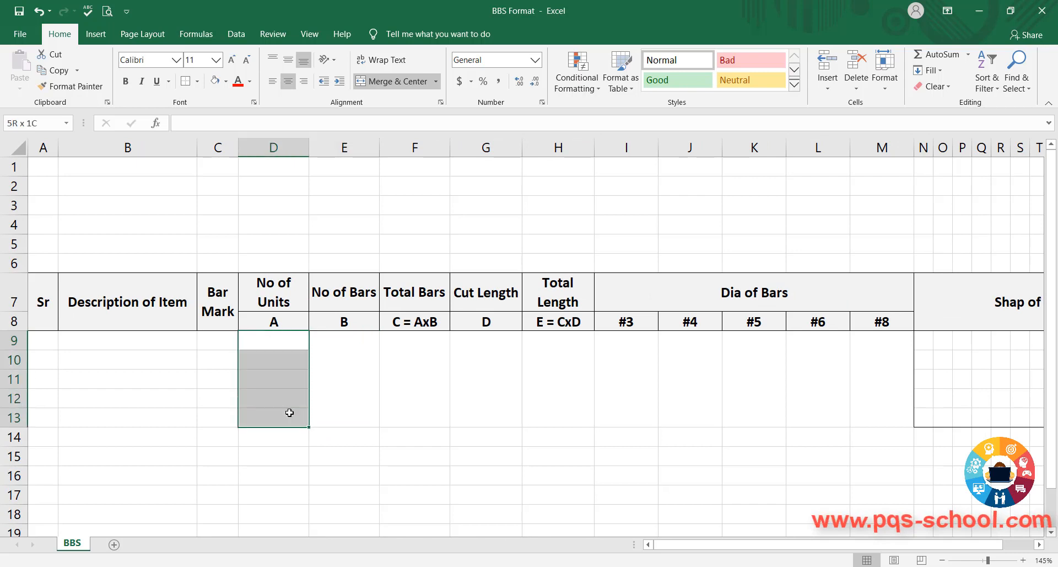
{"action": "left_click", "coordinate": [391, 81]}
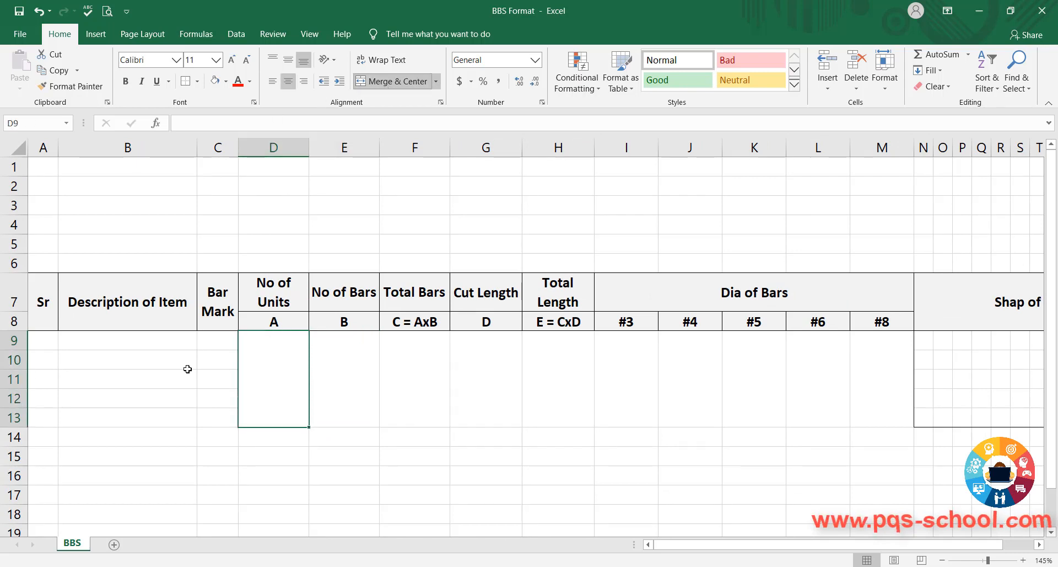
{"action": "left_click_drag", "start_coordinate": [222, 343], "coordinate": [224, 416]}
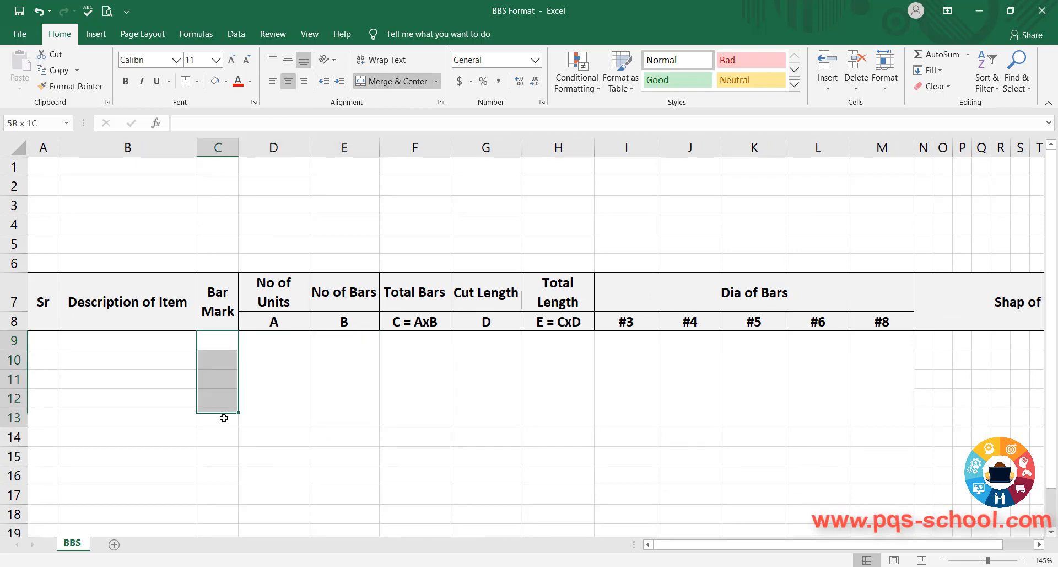
{"action": "left_click", "coordinate": [374, 83]}
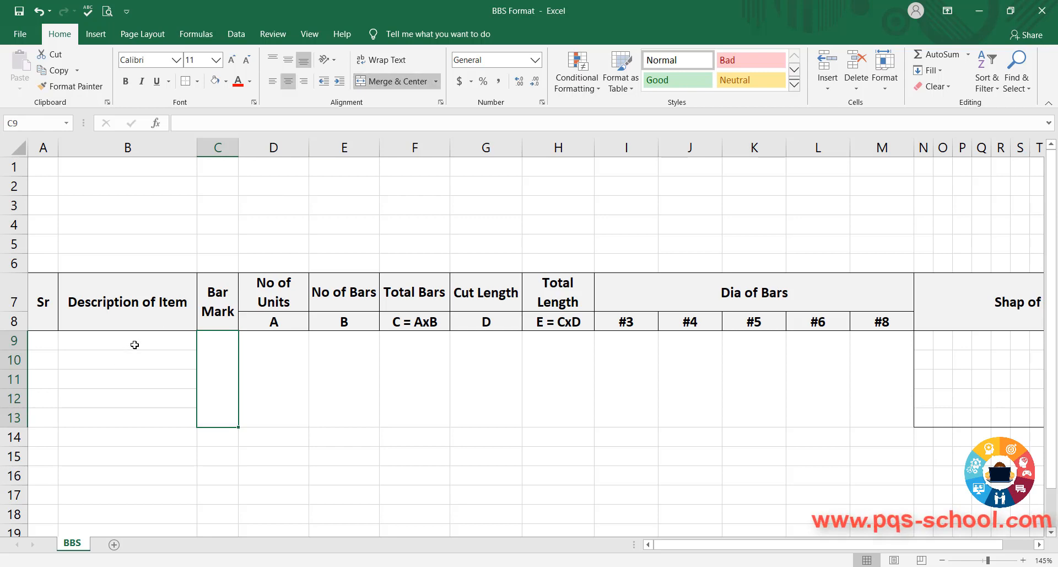
{"action": "left_click", "coordinate": [134, 344]}
{"action": "left_click_drag", "start_coordinate": [117, 343], "coordinate": [130, 413]}
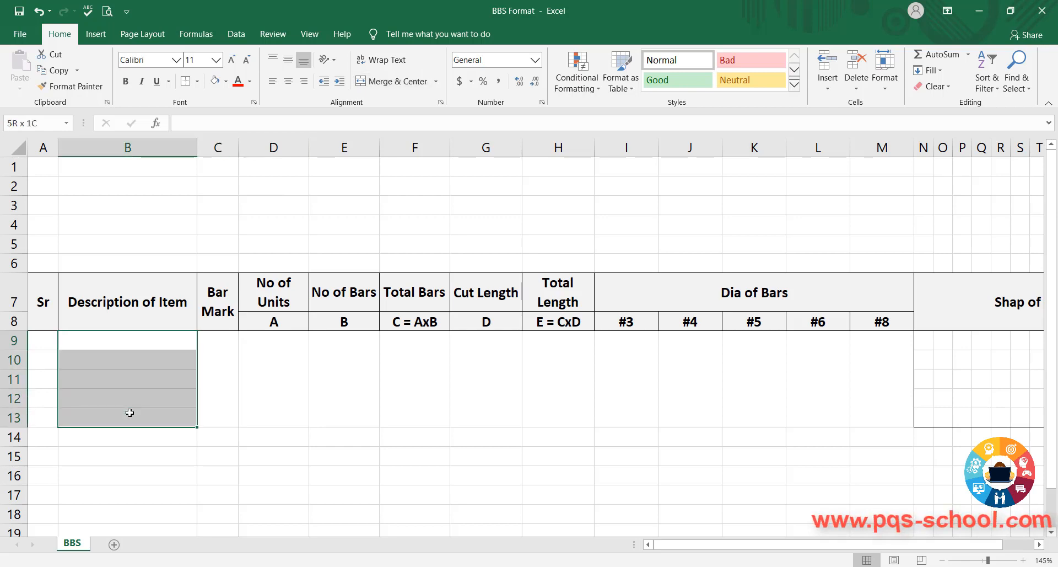
{"action": "left_click", "coordinate": [137, 437]}
{"action": "left_click_drag", "start_coordinate": [139, 345], "coordinate": [142, 420]}
{"action": "left_click", "coordinate": [136, 458]}
Merge and center A9:A13 under the Sr header.
{"action": "left_click_drag", "start_coordinate": [51, 346], "coordinate": [53, 417]}
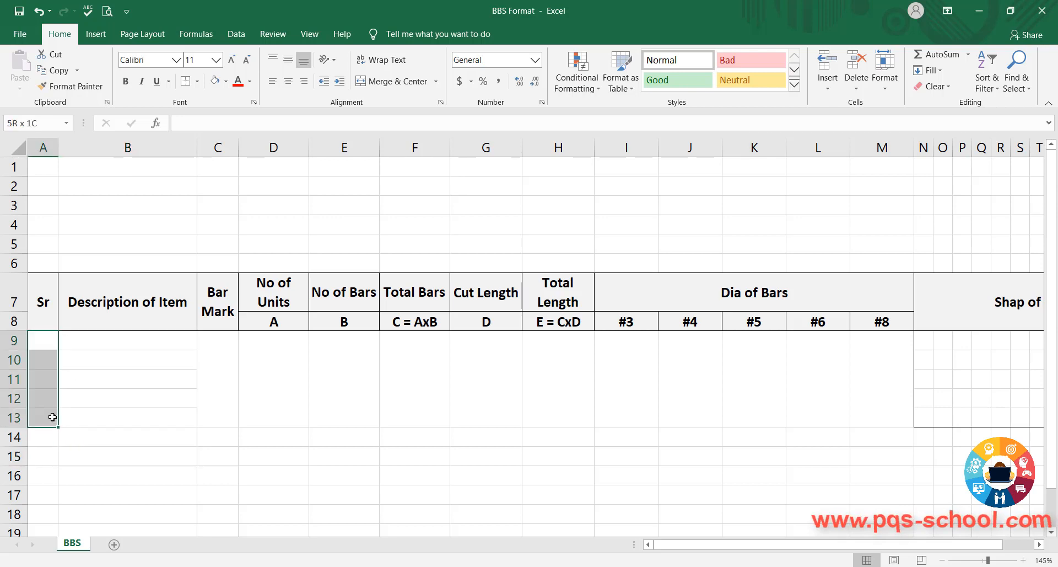
{"action": "left_click", "coordinate": [393, 81]}
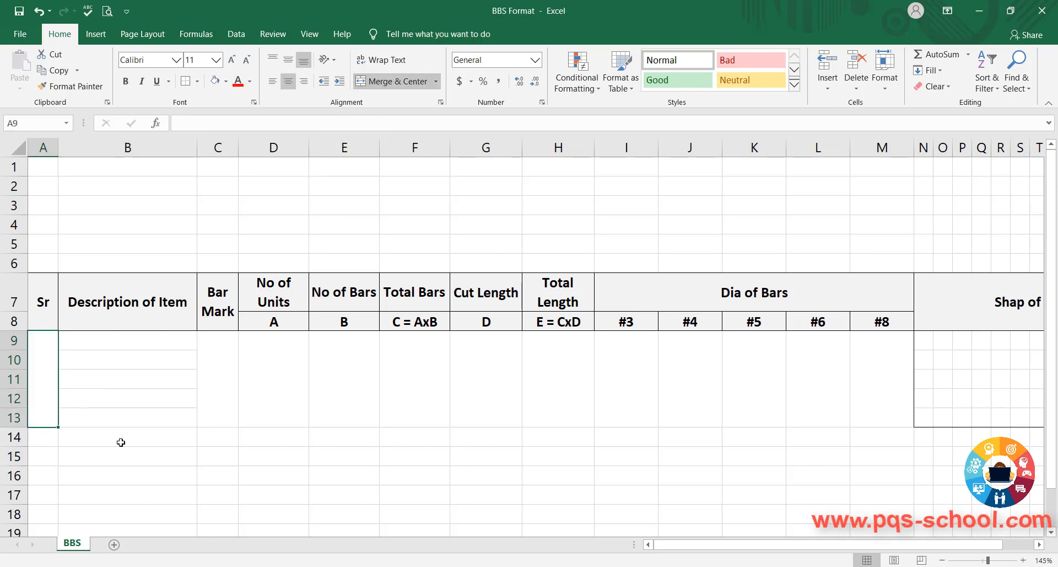
Apply outside borders to the merged Sr cell A9:A13 and around the Description of Item cells B9:B13.
{"action": "left_click", "coordinate": [488, 397]}
{"action": "scroll", "coordinate": [375, 388], "scroll_direction": "down", "scroll_amount": 1, "text": "ctrl"}
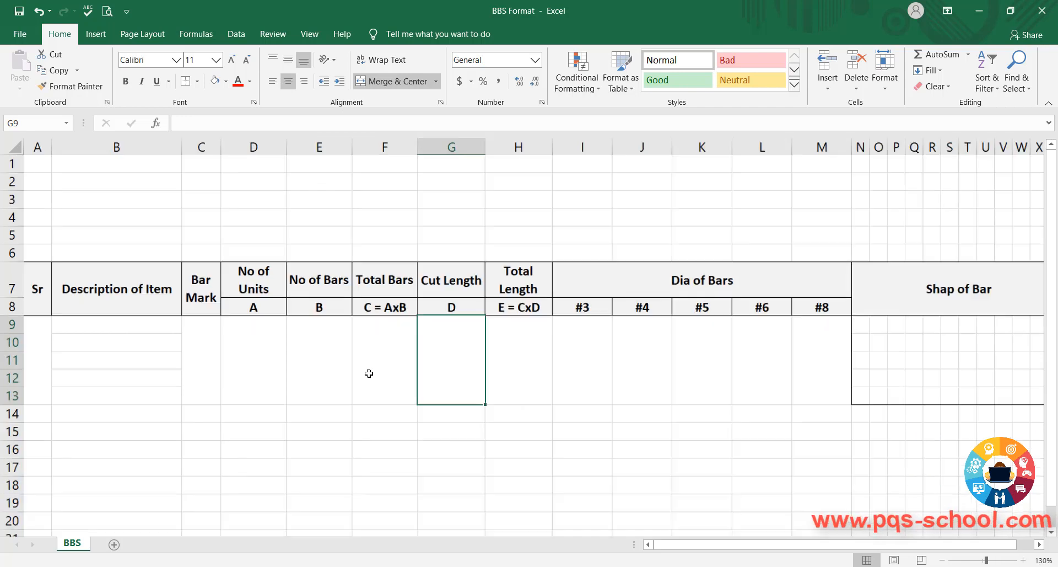
{"action": "left_click", "coordinate": [40, 356]}
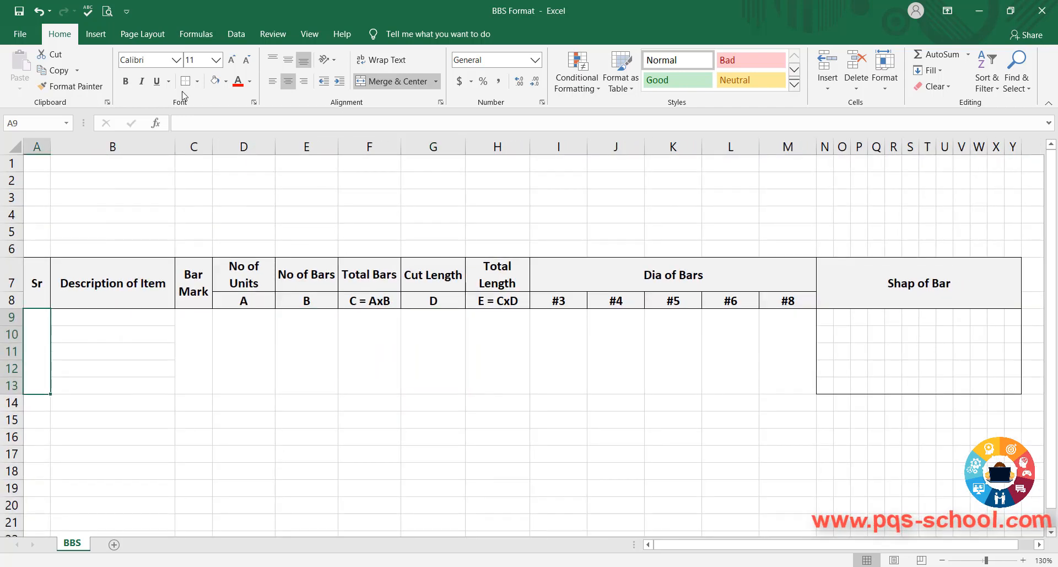
{"action": "left_click_drag", "start_coordinate": [107, 324], "coordinate": [113, 379]}
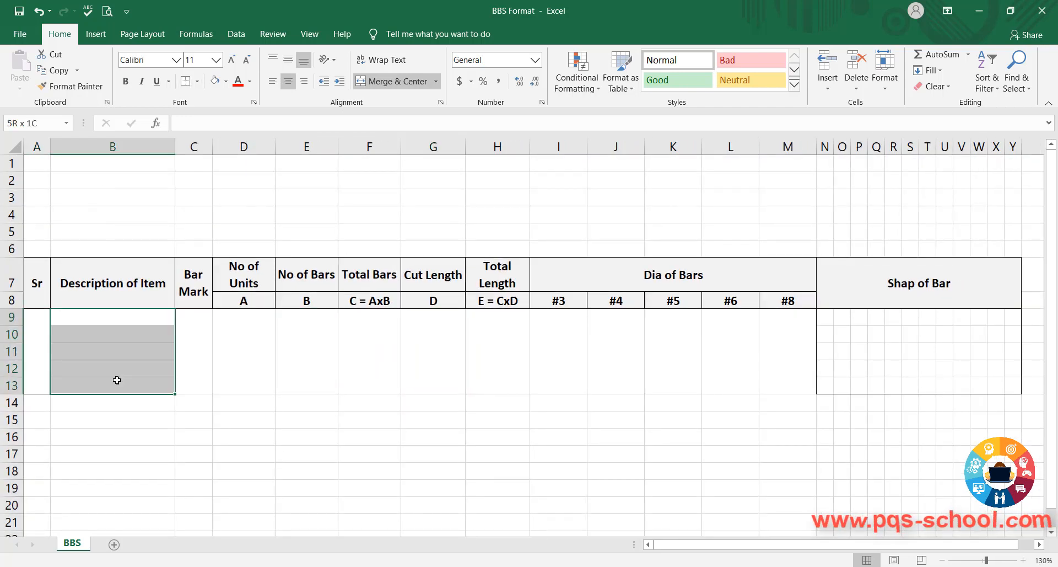
Apply all borders to the merged cells C9:M13, from Bar Mark through the #8 column.
{"action": "left_click", "coordinate": [190, 348]}
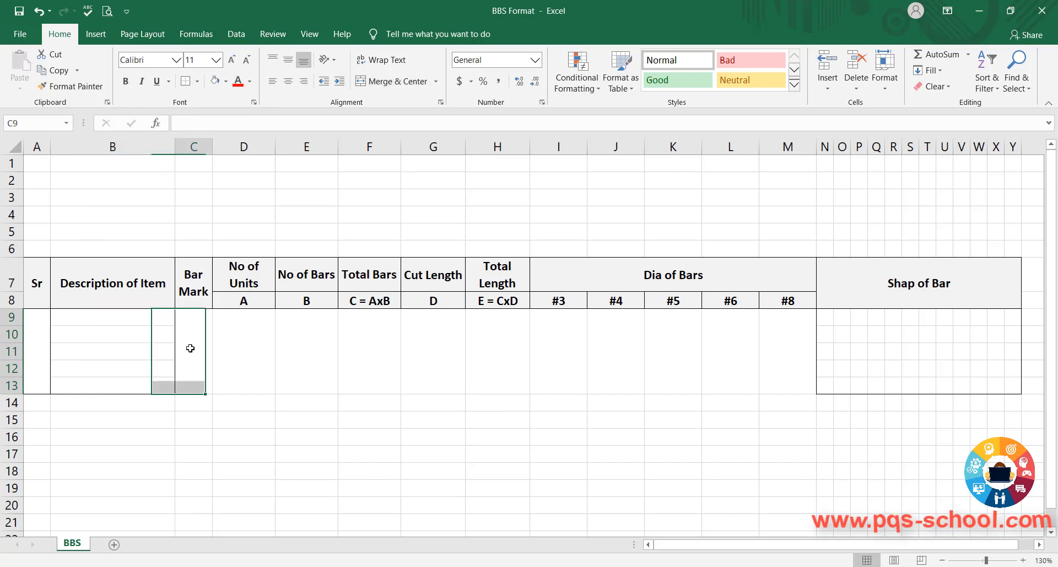
{"action": "left_click_drag", "start_coordinate": [201, 348], "coordinate": [773, 345]}
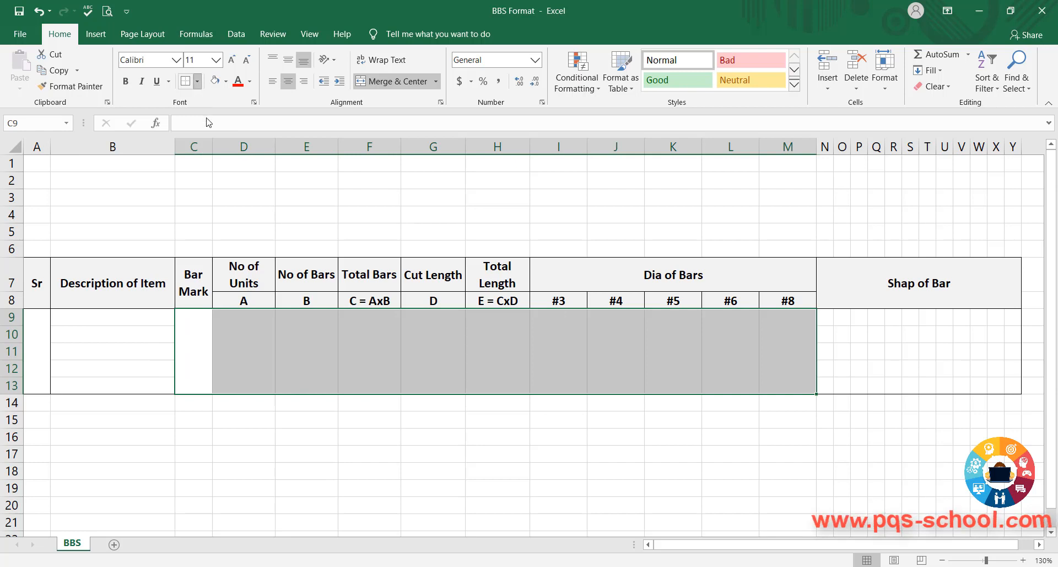
{"action": "left_click", "coordinate": [197, 81]}
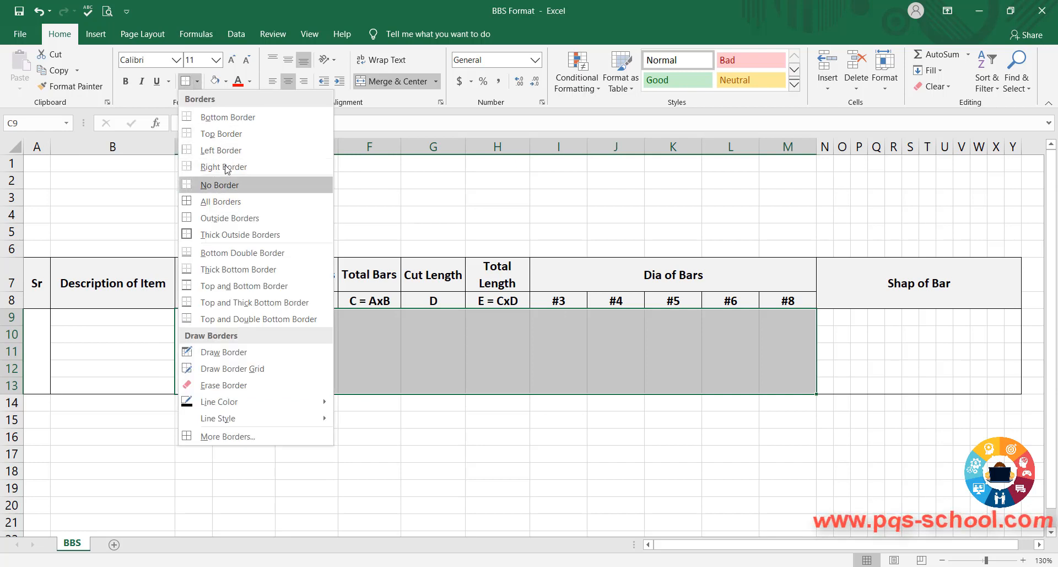
{"action": "left_click", "coordinate": [238, 203]}
{"action": "left_click", "coordinate": [560, 417]}
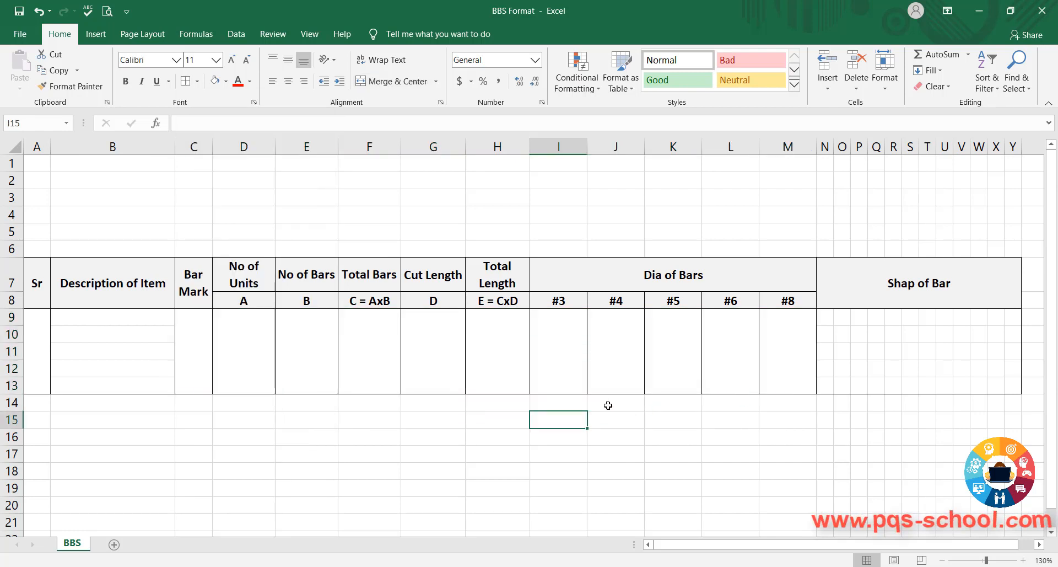
Set the sheet's print orientation to landscape and return to the worksheet.
{"action": "key", "text": "ctrl+p"}
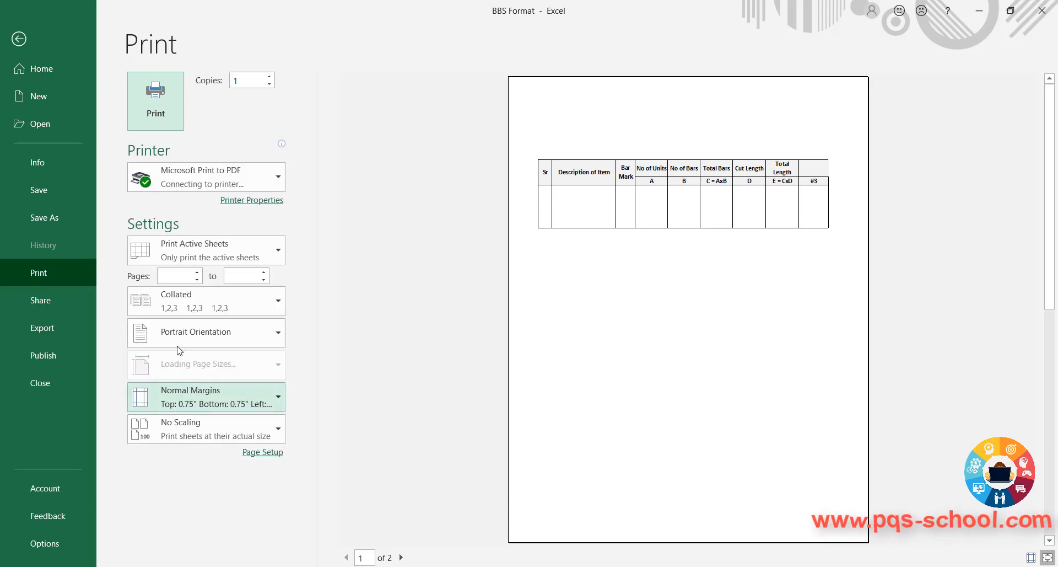
{"action": "left_click", "coordinate": [250, 335]}
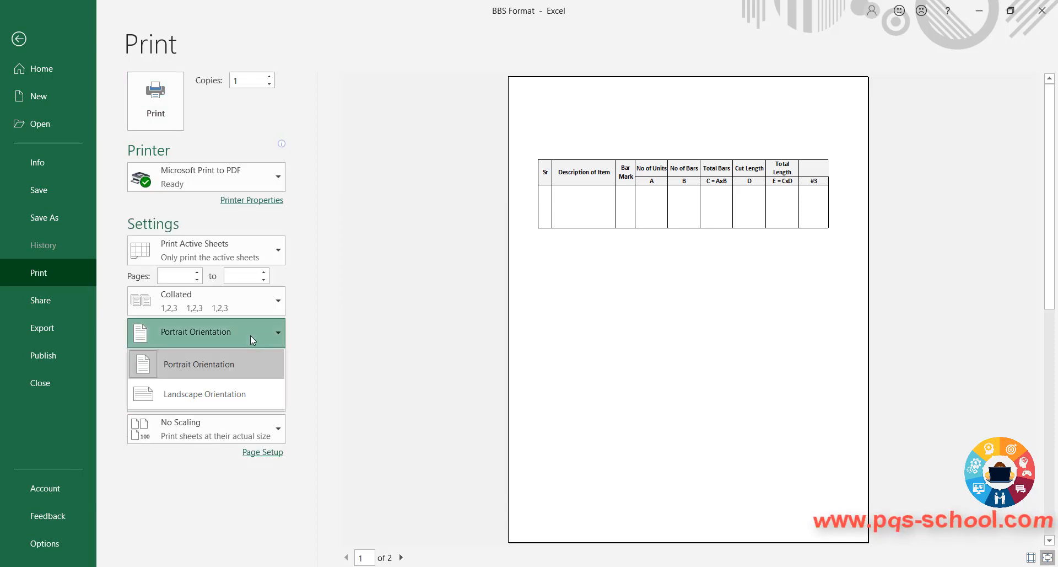
{"action": "left_click", "coordinate": [206, 398]}
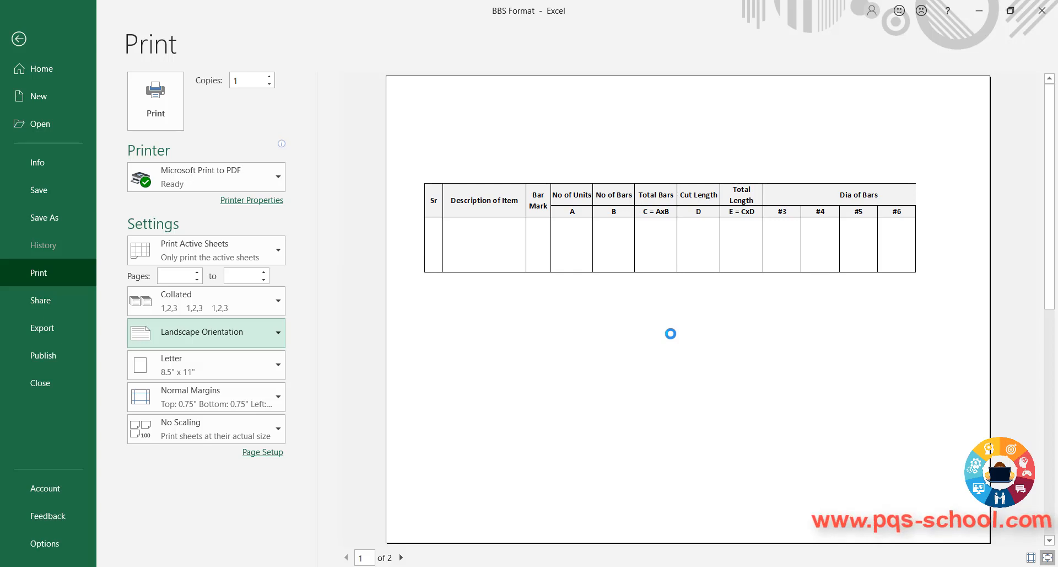
{"action": "key", "text": "Escape"}
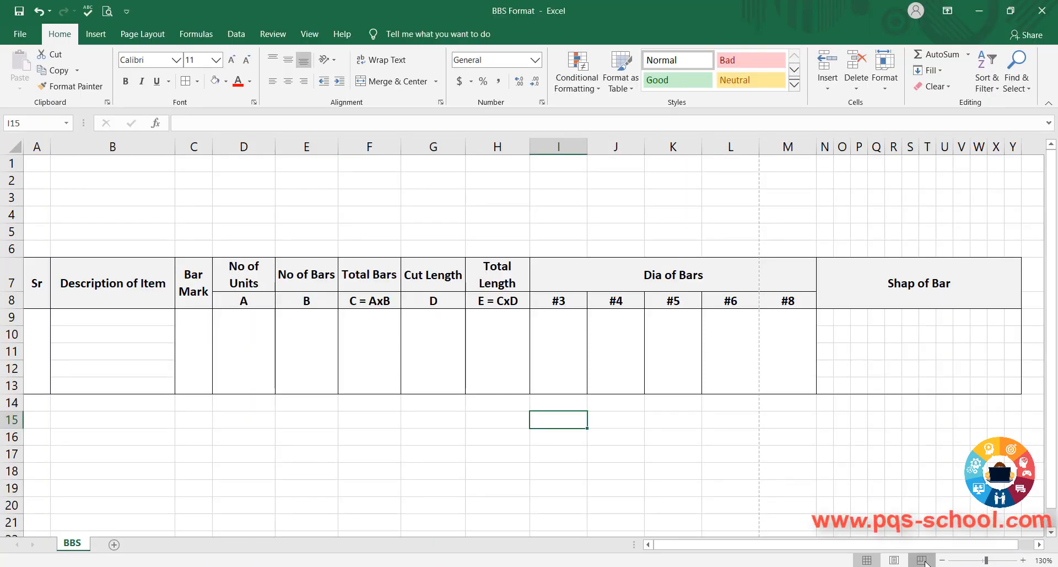
Move the vertical page break in Page Break Preview to the edge of column Y and check the print preview.
{"action": "left_click", "coordinate": [922, 560]}
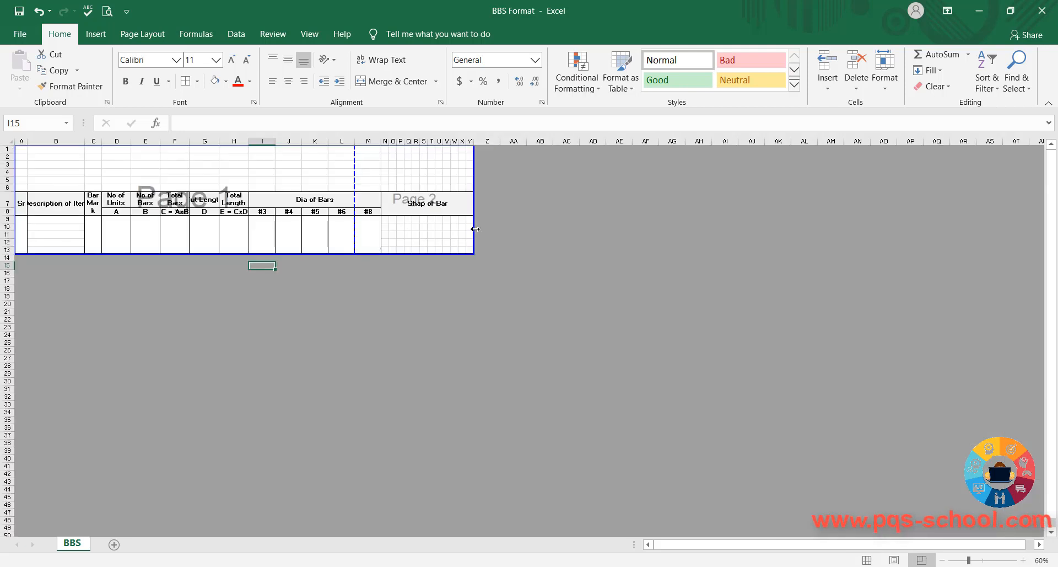
{"action": "left_click_drag", "start_coordinate": [354, 229], "coordinate": [475, 229]}
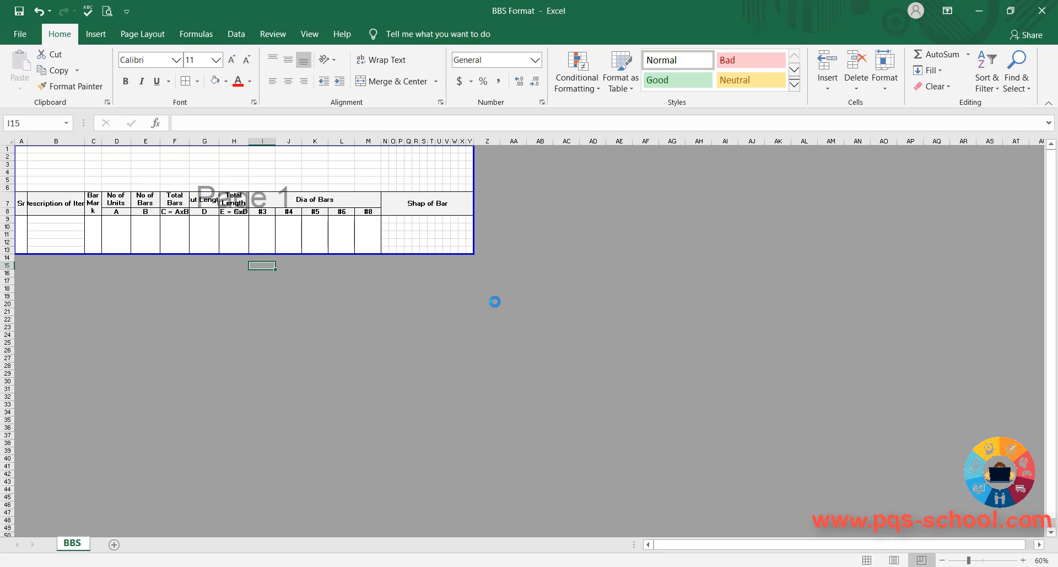
{"action": "key", "text": "ctrl+p"}
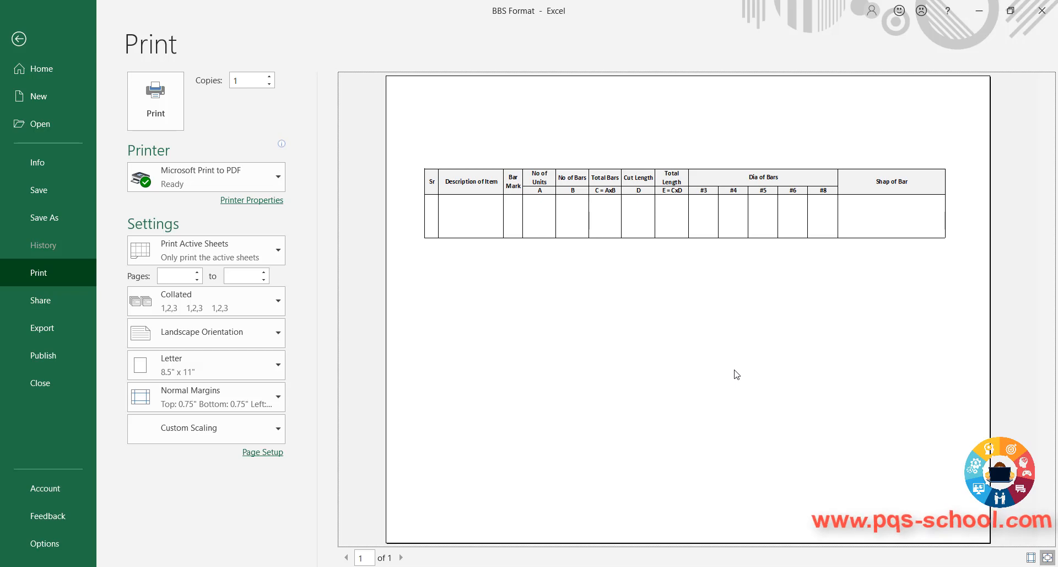
{"action": "key", "text": "Escape"}
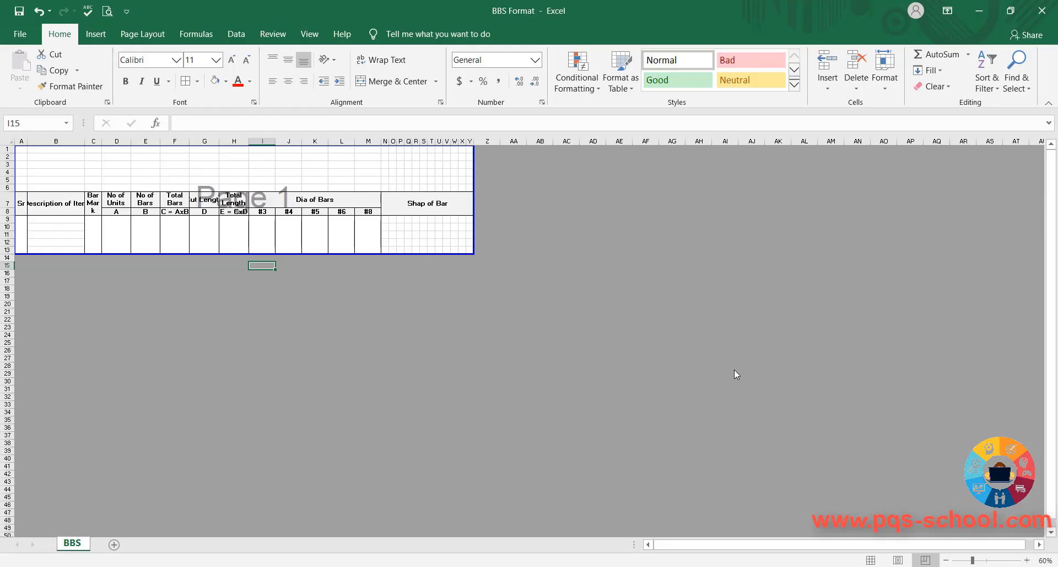
Switch the worksheet from Page Break Preview back to Normal view.
{"action": "left_click", "coordinate": [390, 287]}
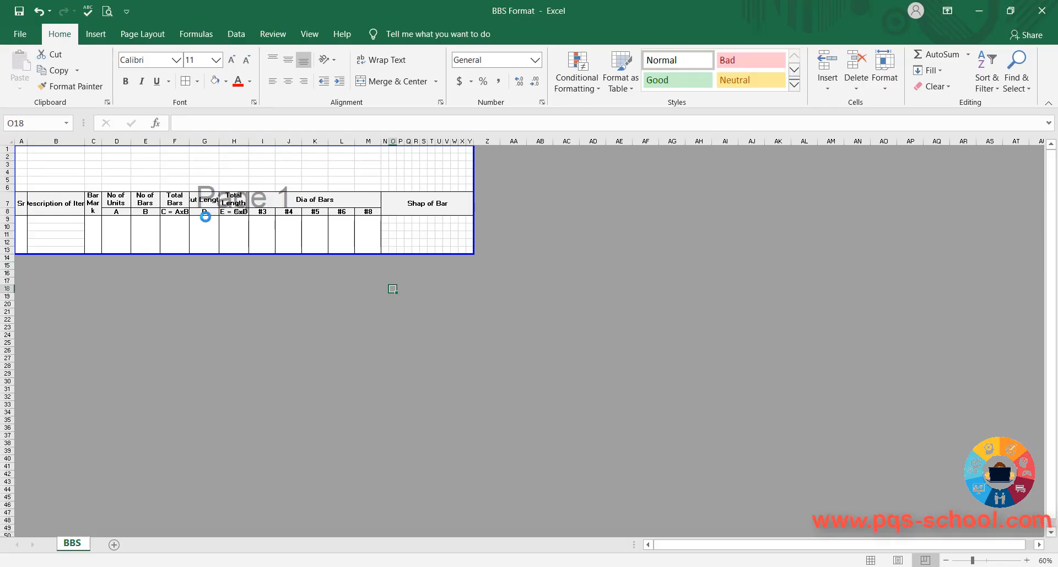
{"action": "scroll", "coordinate": [198, 215], "scroll_direction": "up", "scroll_amount": 4, "text": "ctrl"}
{"action": "scroll", "coordinate": [191, 211], "scroll_direction": "up", "scroll_amount": 1, "text": "ctrl"}
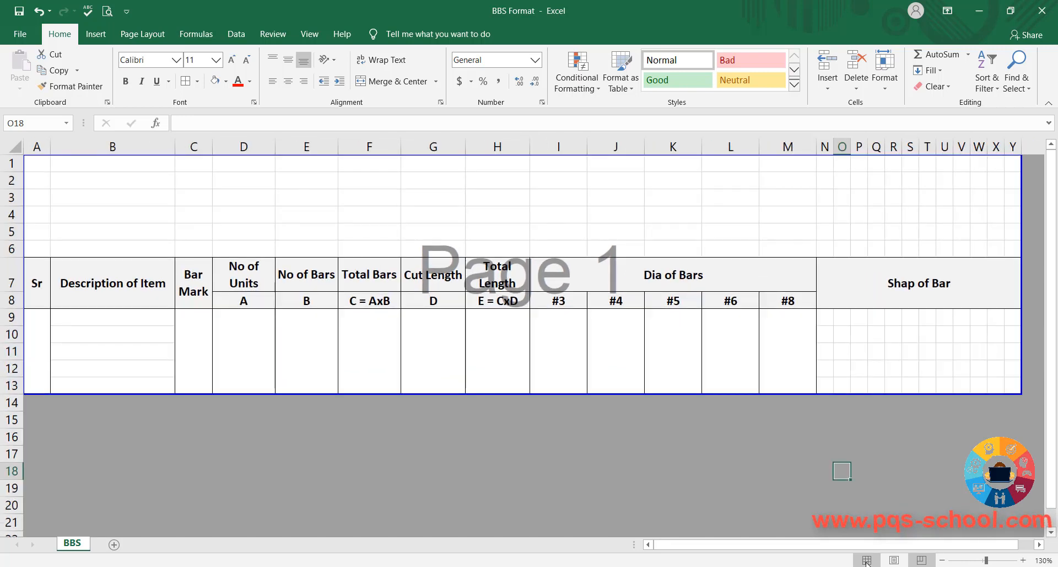
{"action": "left_click", "coordinate": [867, 560]}
Enter 1 in the merged Sr cell A9 and middle-align it vertically.
{"action": "left_click", "coordinate": [520, 350]}
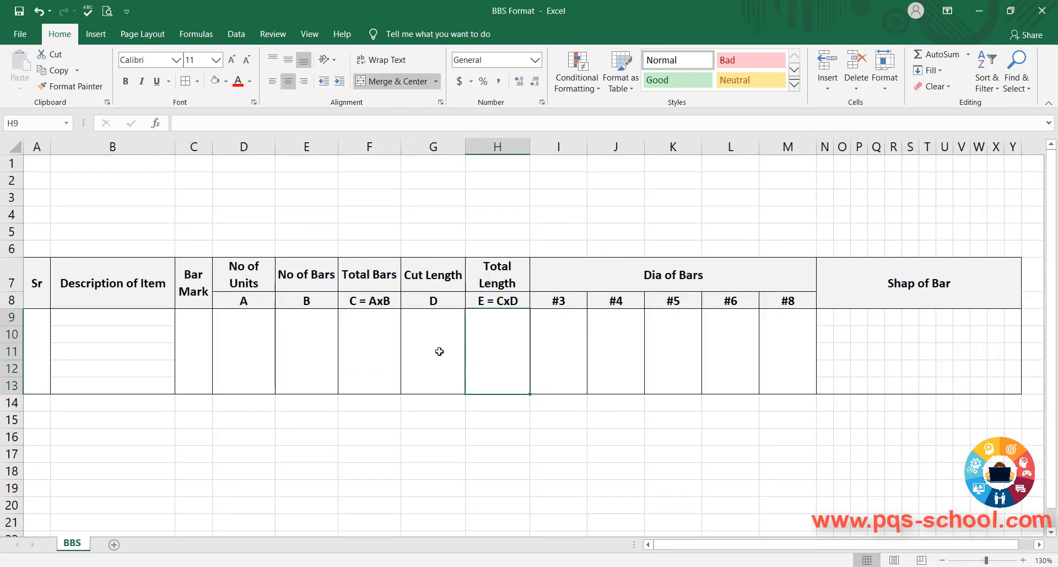
{"action": "left_click", "coordinate": [432, 351]}
{"action": "key", "text": "Left"}
{"action": "key", "text": "Left"}
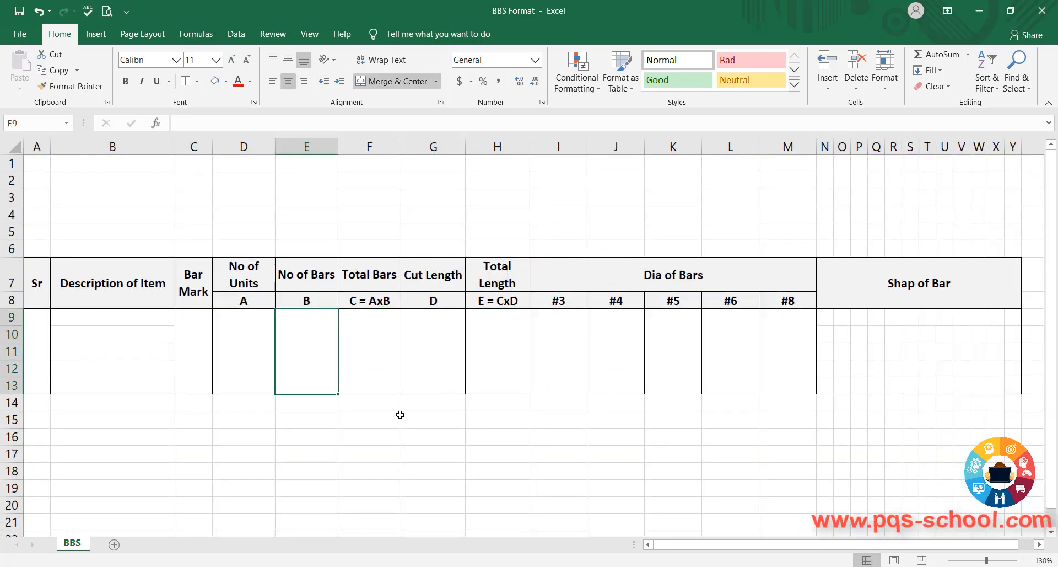
{"action": "key", "text": "Left"}
{"action": "key", "text": "Left"}
{"action": "key", "text": "Left"}
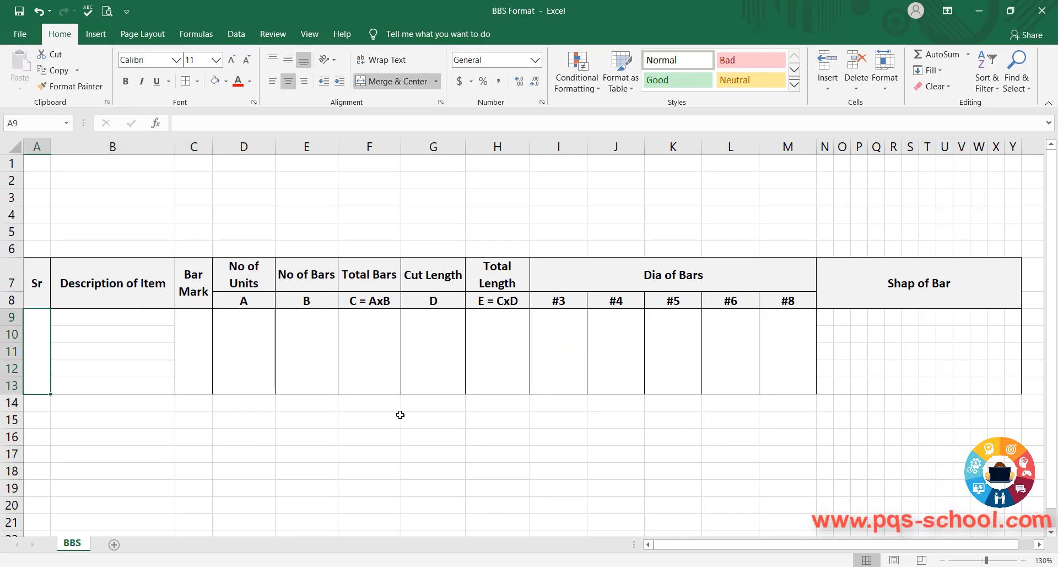
{"action": "type", "text": "1"}
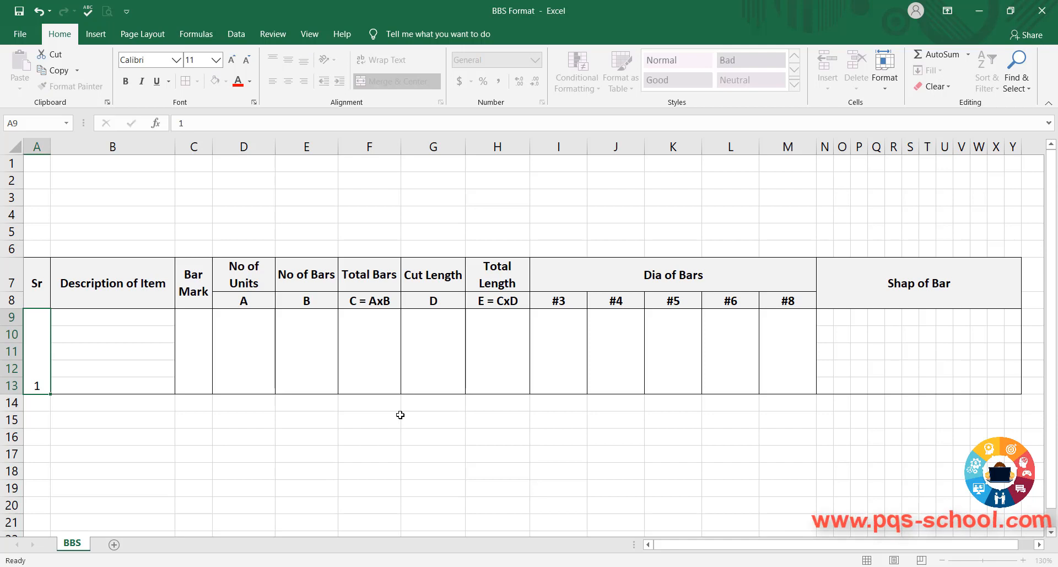
{"action": "key", "text": "Return"}
{"action": "left_click", "coordinate": [42, 354]}
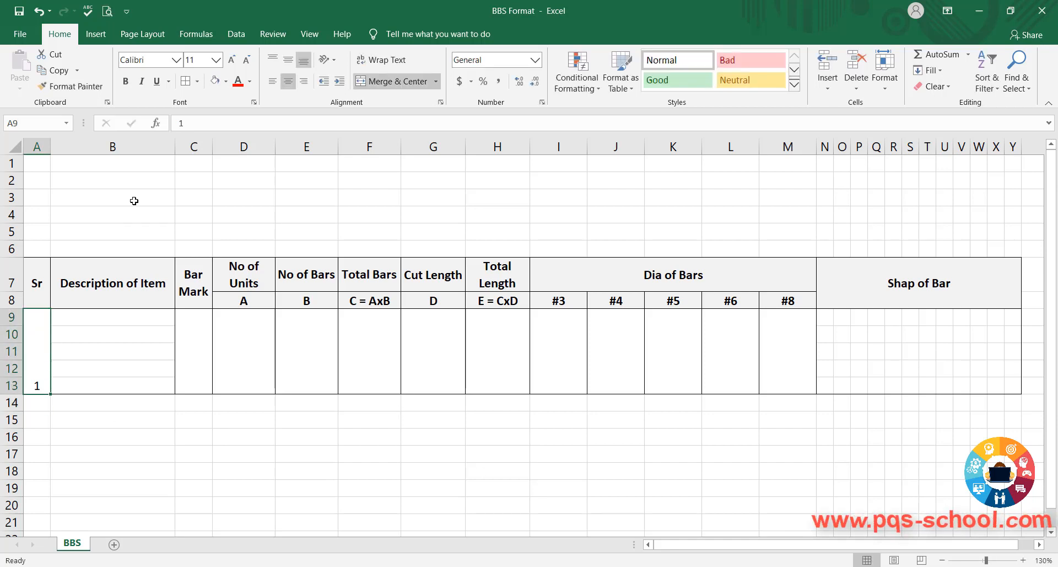
{"action": "left_click", "coordinate": [289, 64]}
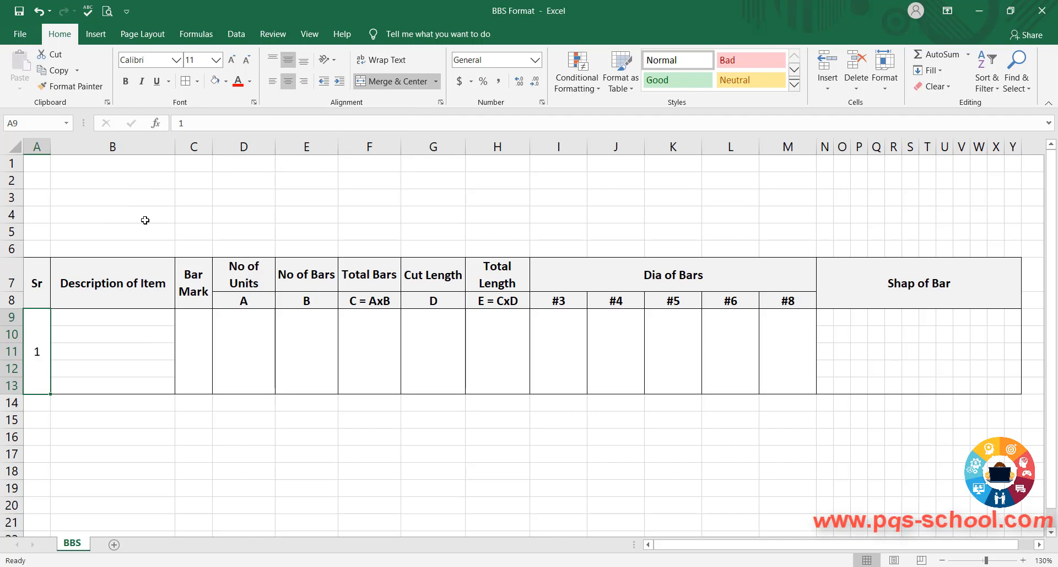
Enter "Foundation" in B9 under Description of Item and make it bold.
{"action": "left_click", "coordinate": [108, 351]}
{"action": "left_click", "coordinate": [94, 322]}
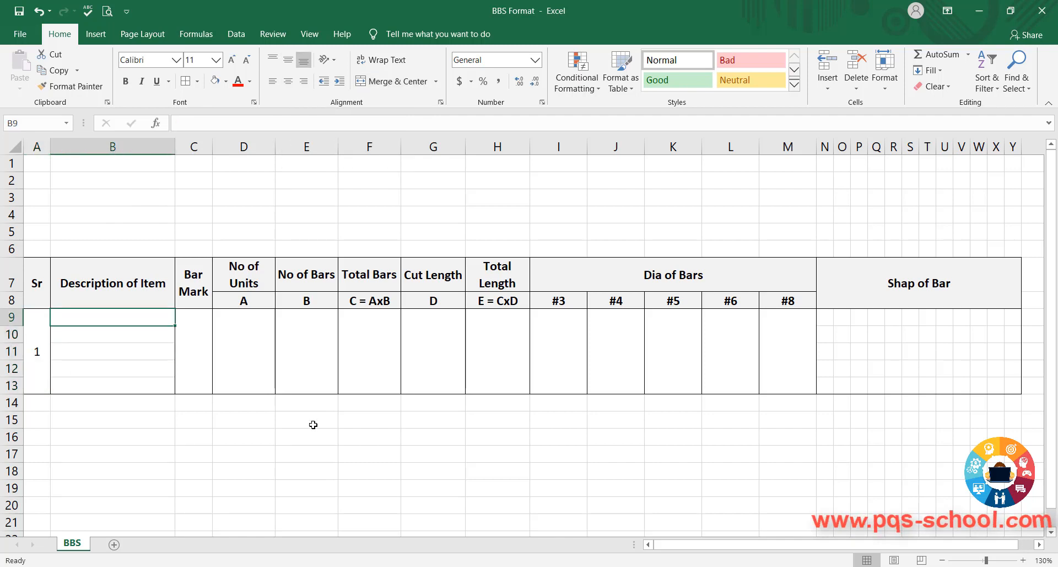
{"action": "type", "text": "Foundation"}
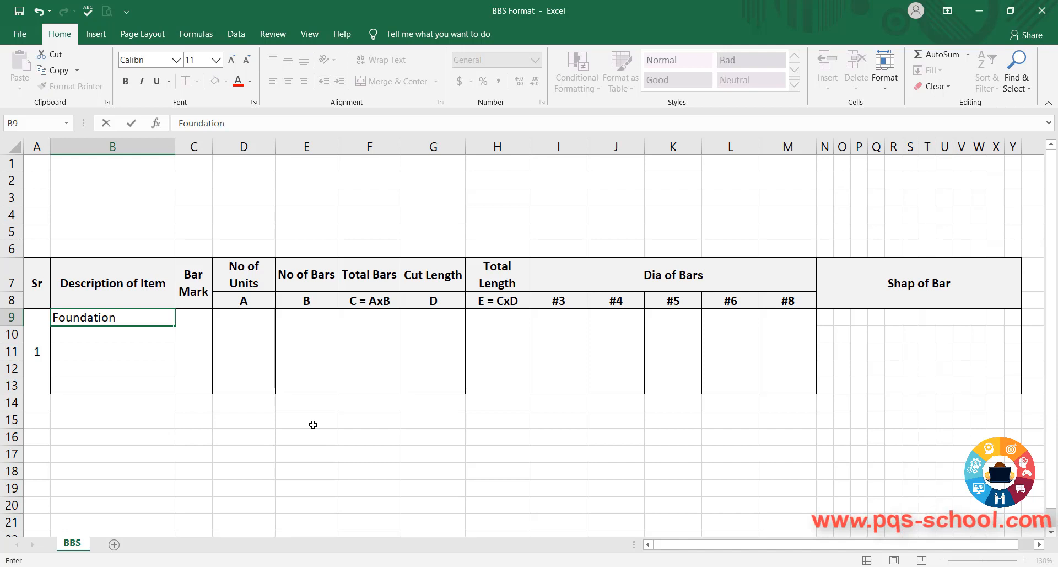
{"action": "key", "text": "Return"}
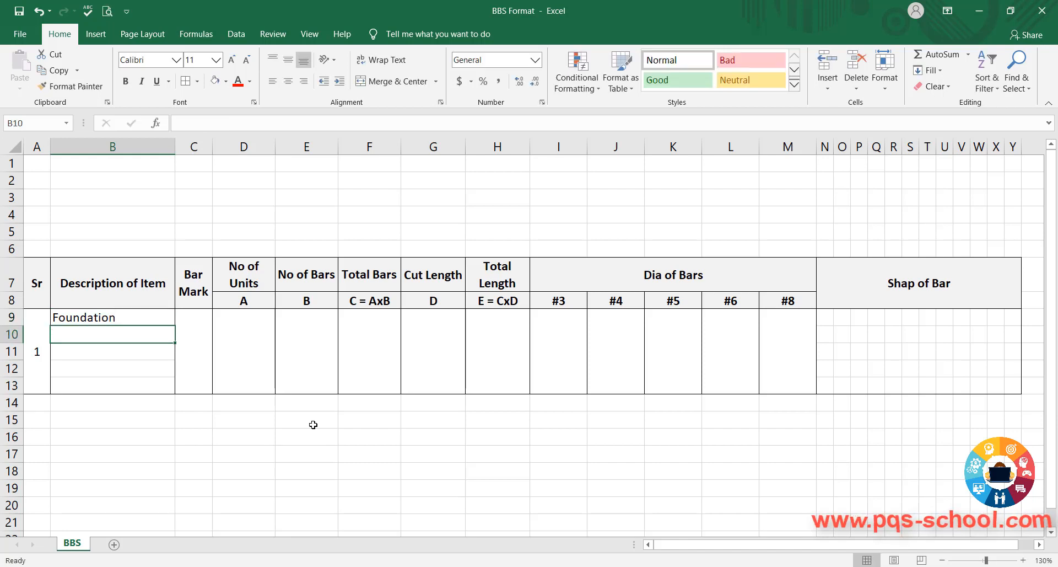
{"action": "key", "text": "Up"}
{"action": "left_click", "coordinate": [124, 81]}
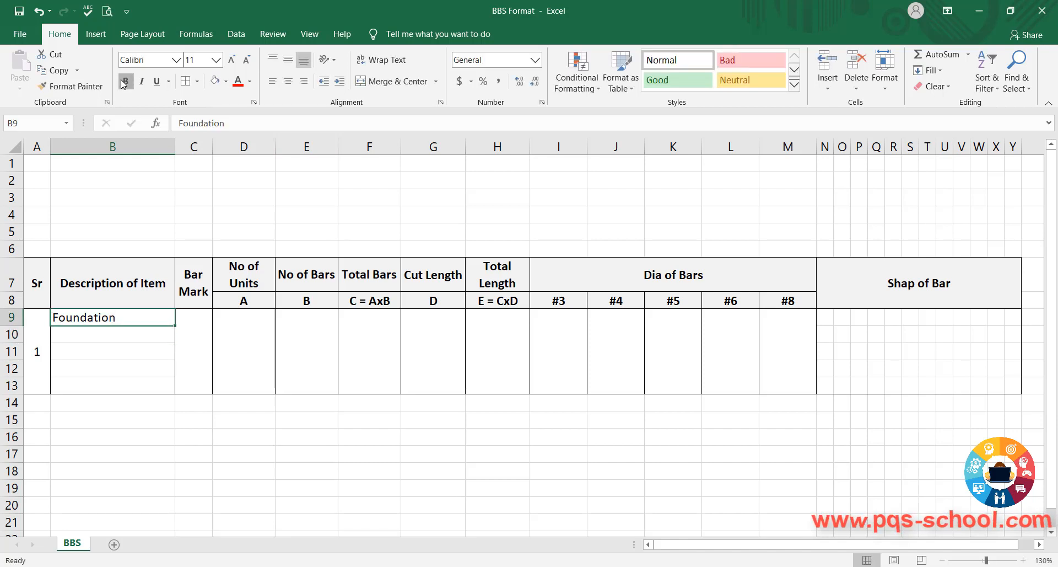
Enter "Main Bar" in B11 and center it horizontally.
{"action": "left_click", "coordinate": [101, 337]}
{"action": "left_click", "coordinate": [92, 349]}
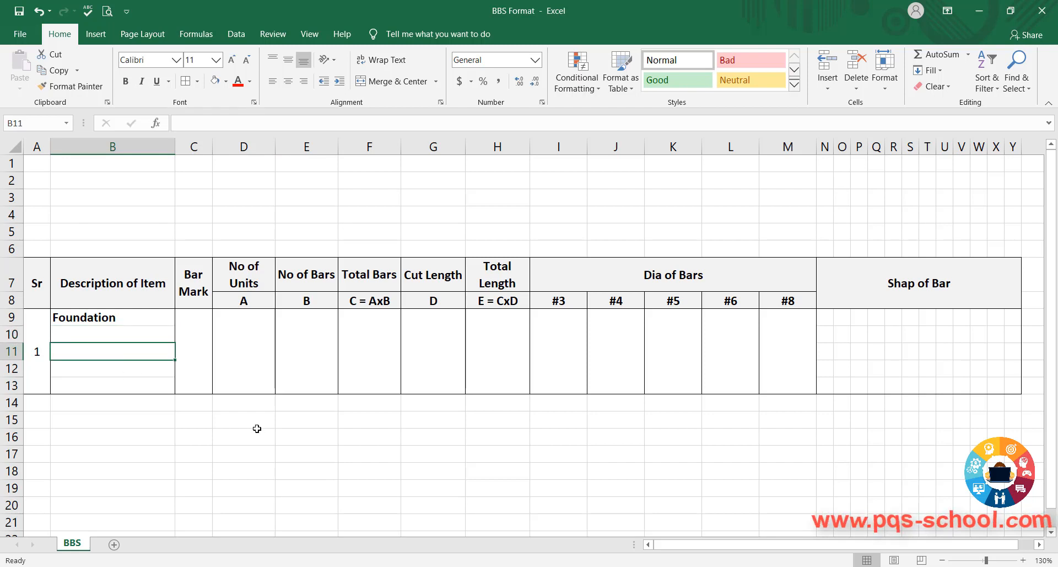
{"action": "type", "text": "Mani"}
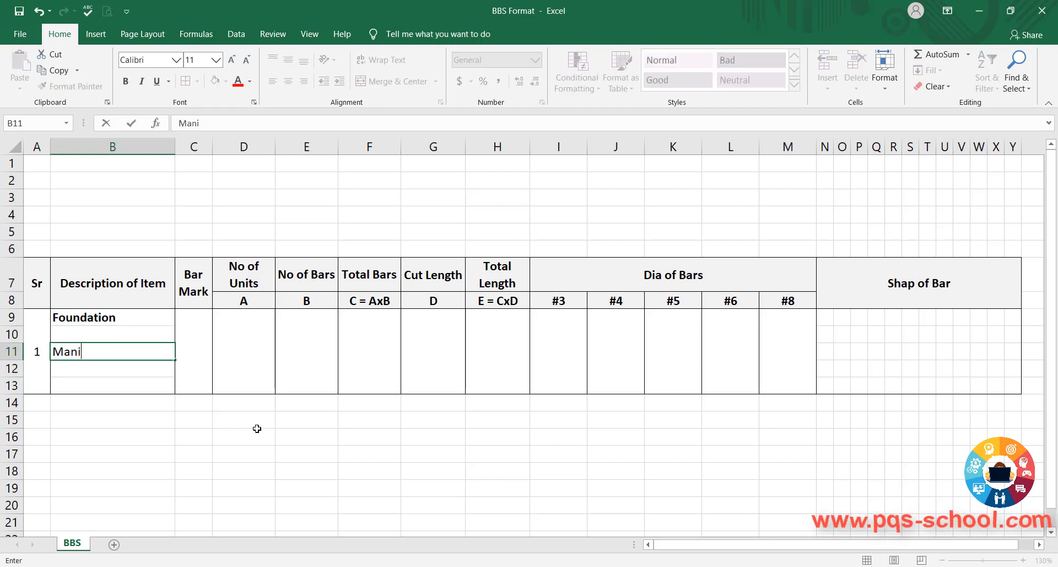
{"action": "key", "text": "BackSpace"}
{"action": "key", "text": "BackSpace"}
{"action": "type", "text": "in Ba"}
{"action": "key", "text": "Return"}
{"action": "key", "text": "Up"}
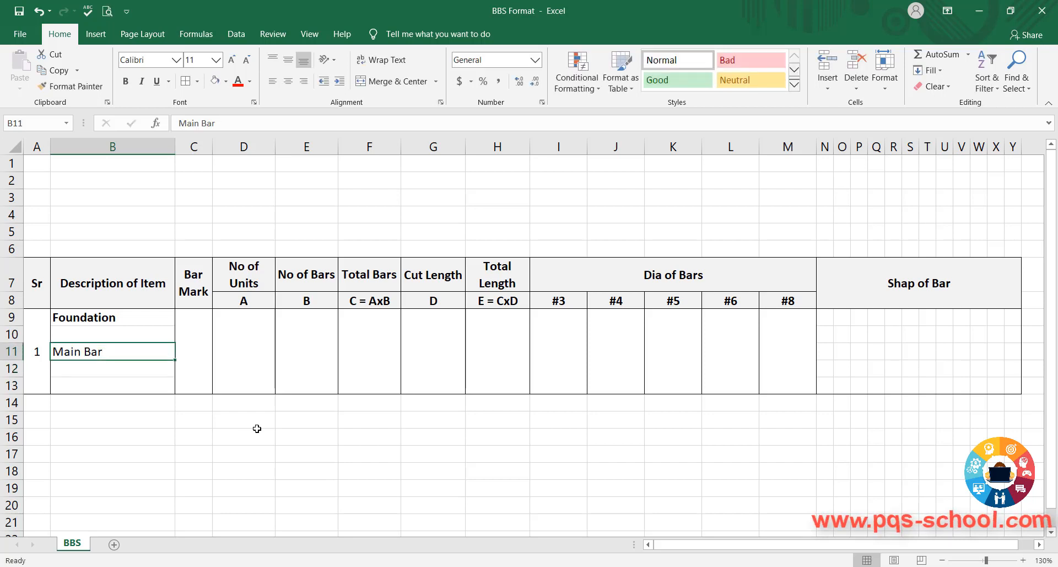
{"action": "left_click", "coordinate": [288, 81]}
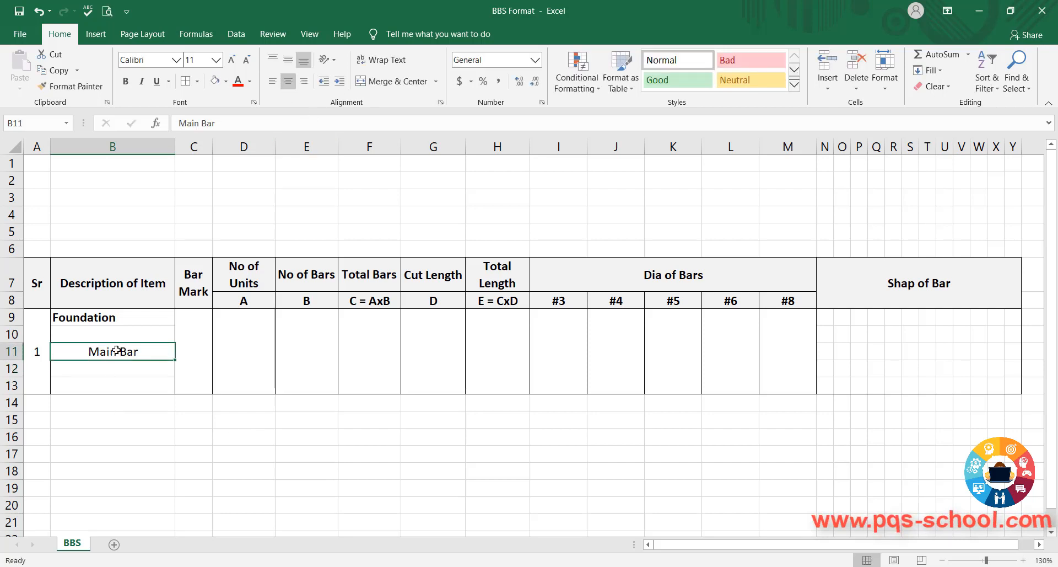
Enter "#4 @ 6" c/c" in B12 and center it horizontally.
{"action": "left_click", "coordinate": [70, 377]}
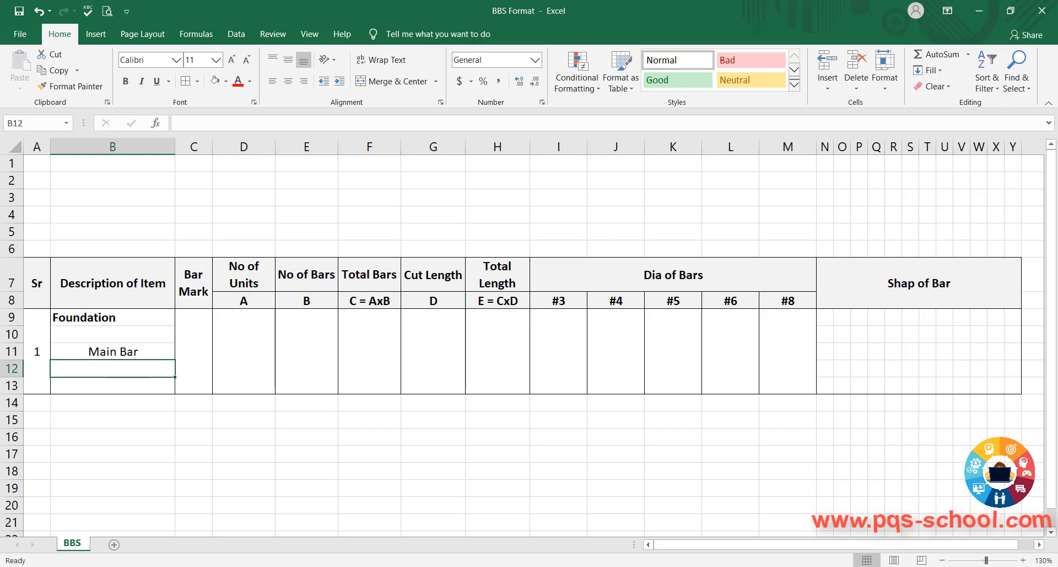
{"action": "type", "text": "#4"}
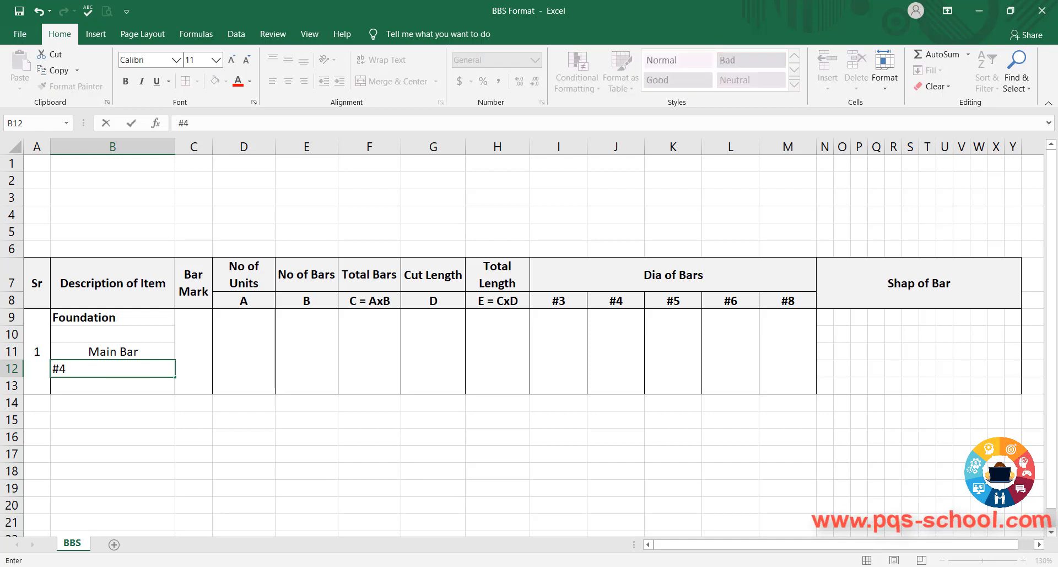
{"action": "type", "text": " @ 6\" c/c"}
{"action": "key", "text": "ctrl+Return"}
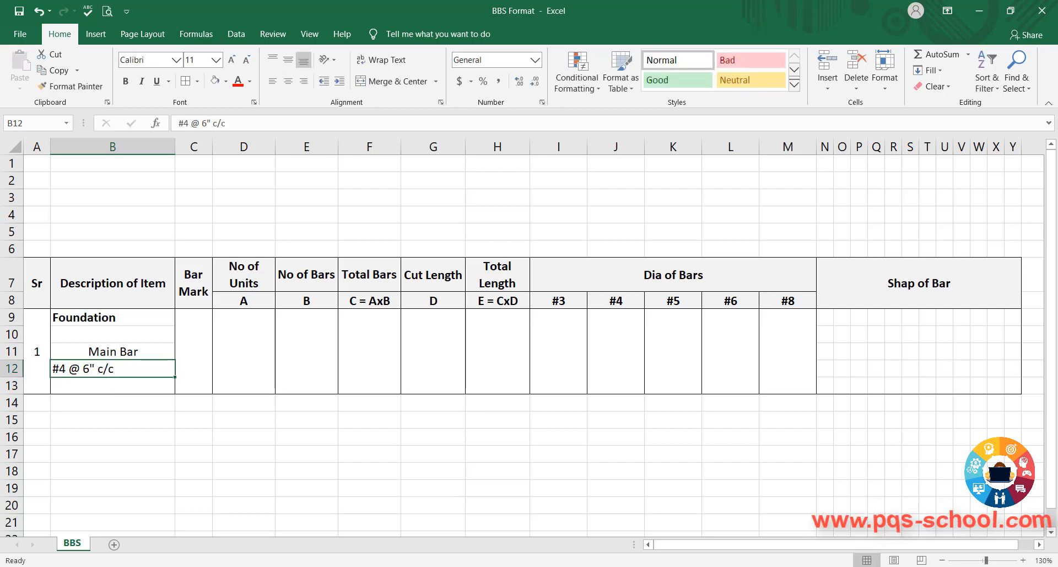
{"action": "left_click", "coordinate": [288, 81]}
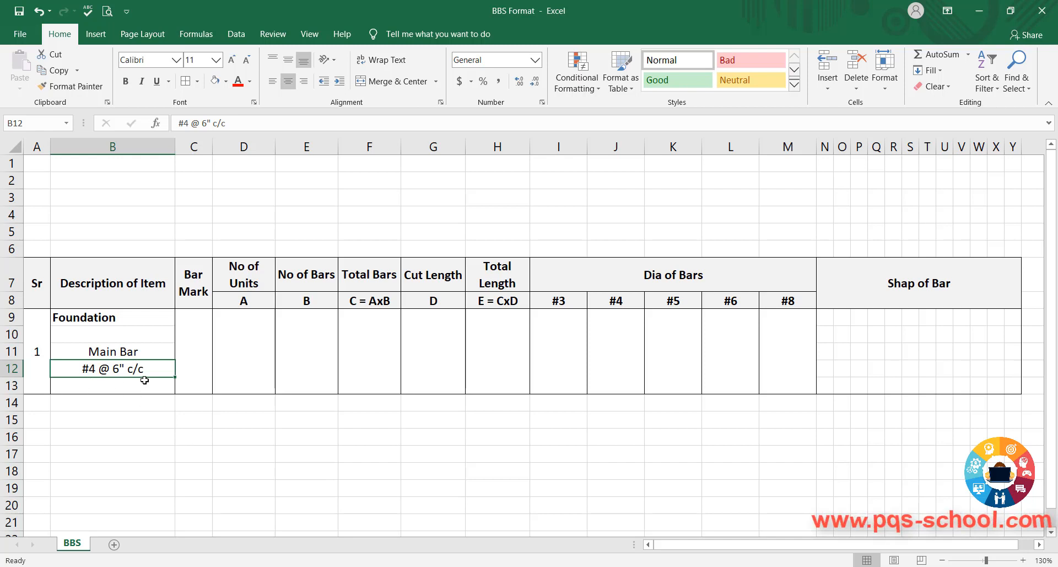
Enter A as the Bar Mark in C9 and middle-align the merged cells from C9 to M13 vertically.
{"action": "left_click", "coordinate": [194, 357]}
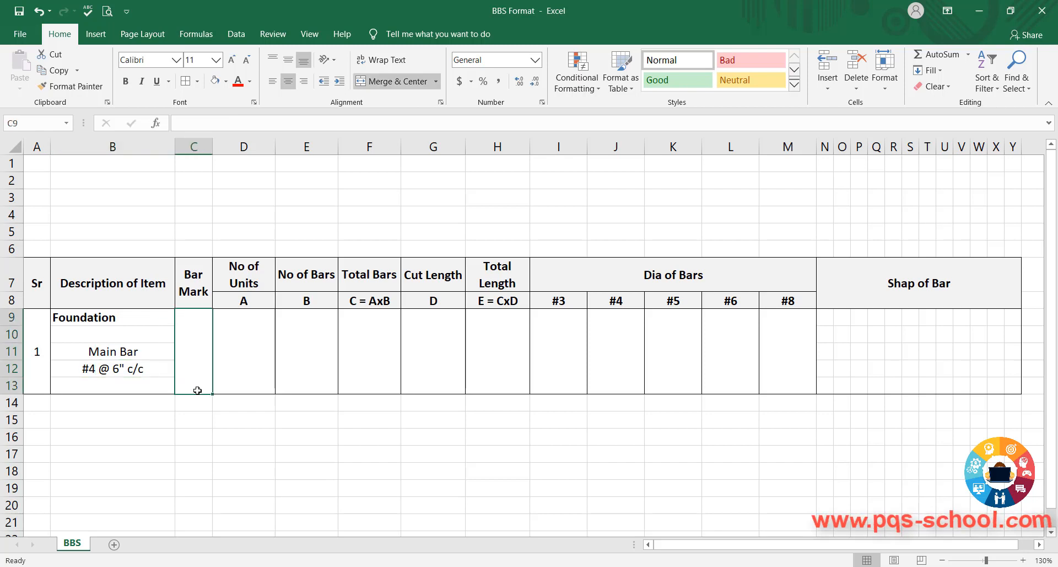
{"action": "type", "text": "A"}
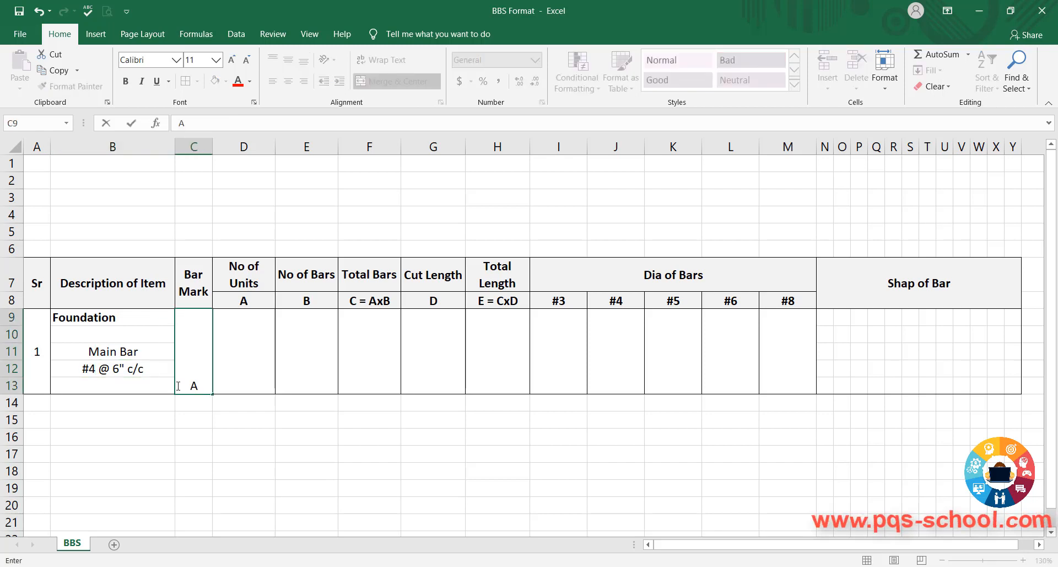
{"action": "key", "text": "Return"}
{"action": "left_click_drag", "start_coordinate": [200, 335], "coordinate": [789, 348]}
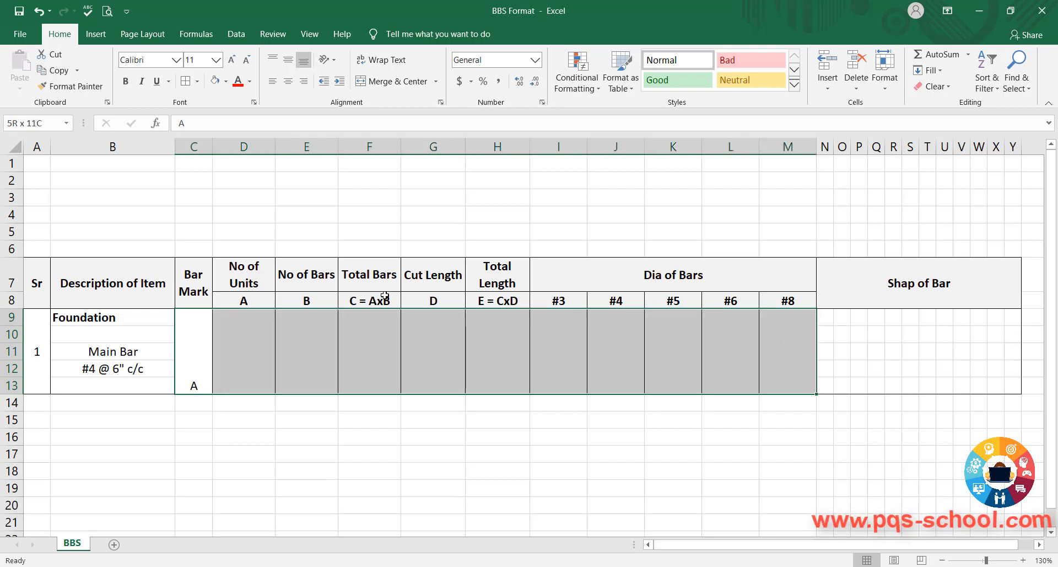
{"action": "left_click", "coordinate": [288, 59]}
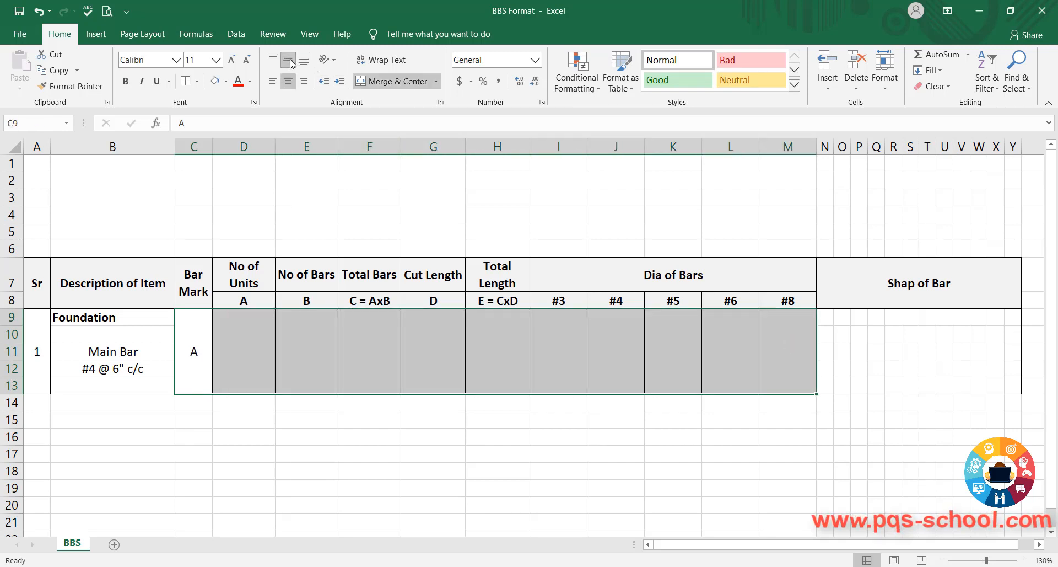
Enter 1 under No of Units in D9 and 15 under No of Bars in E9.
{"action": "left_click", "coordinate": [243, 349]}
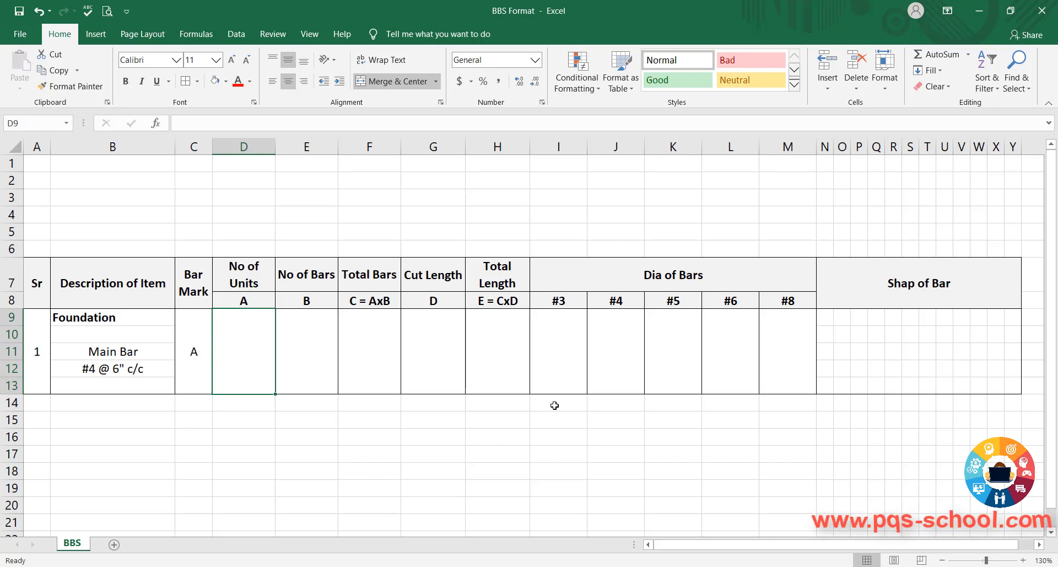
{"action": "type", "text": "1"}
{"action": "key", "text": "Return"}
{"action": "key", "text": "Up"}
{"action": "key", "text": "Right"}
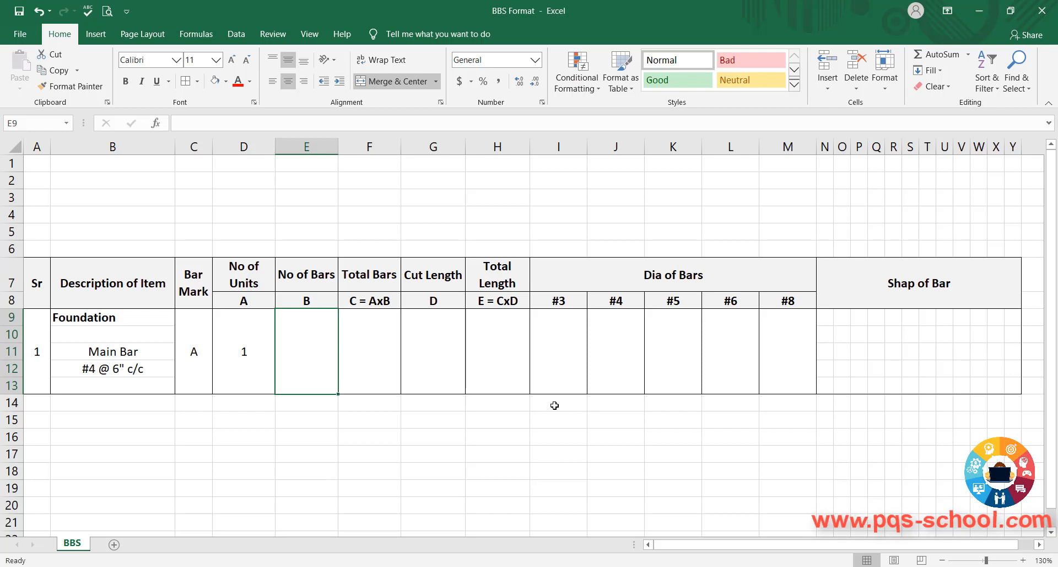
{"action": "type", "text": "15"}
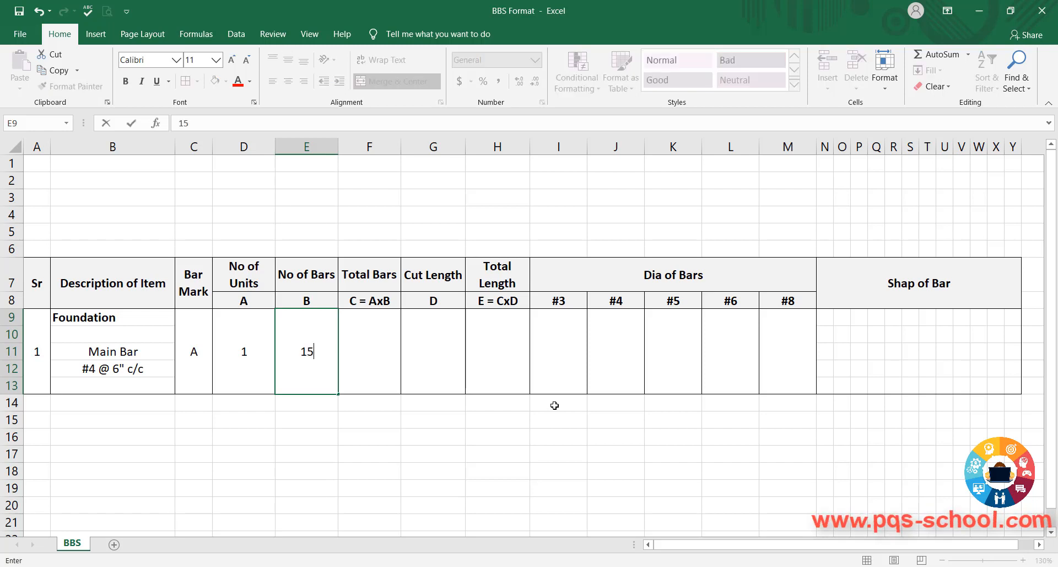
{"action": "key", "text": "Return"}
{"action": "key", "text": "Up"}
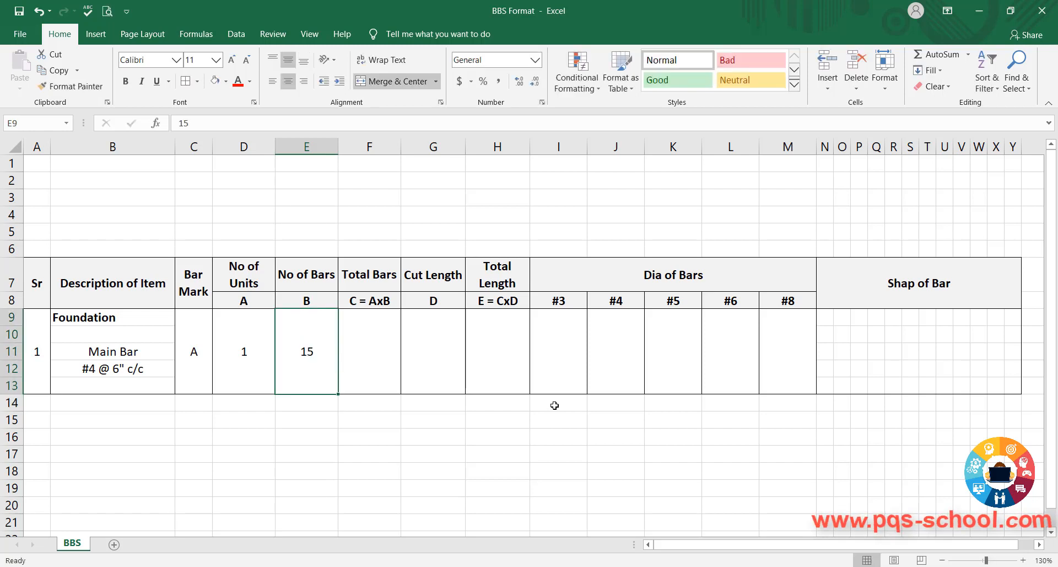
Calculate Total Bars in F9 with the formula =D9*E9.
{"action": "key", "text": "Right"}
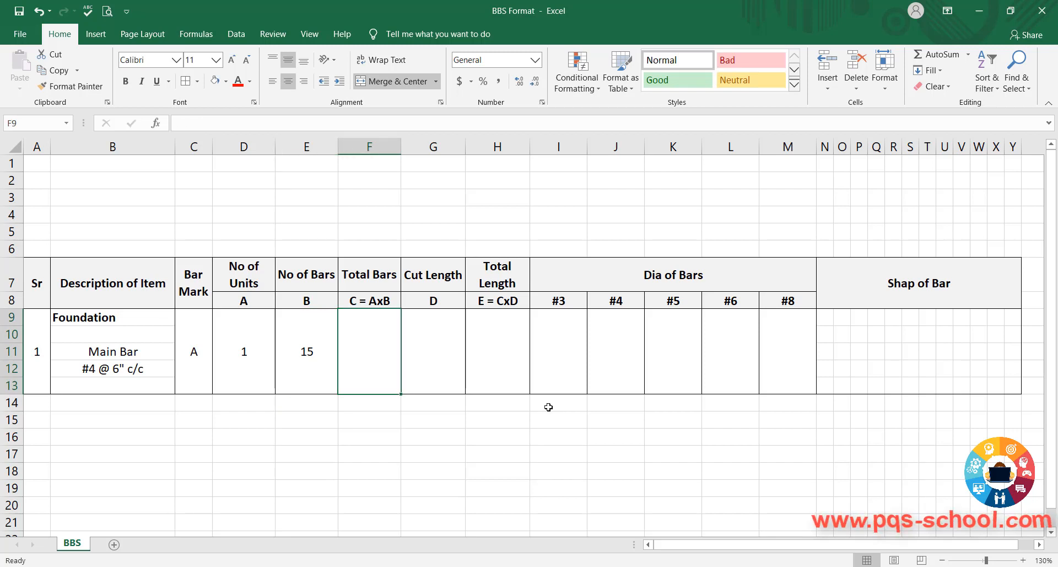
{"action": "type", "text": "="}
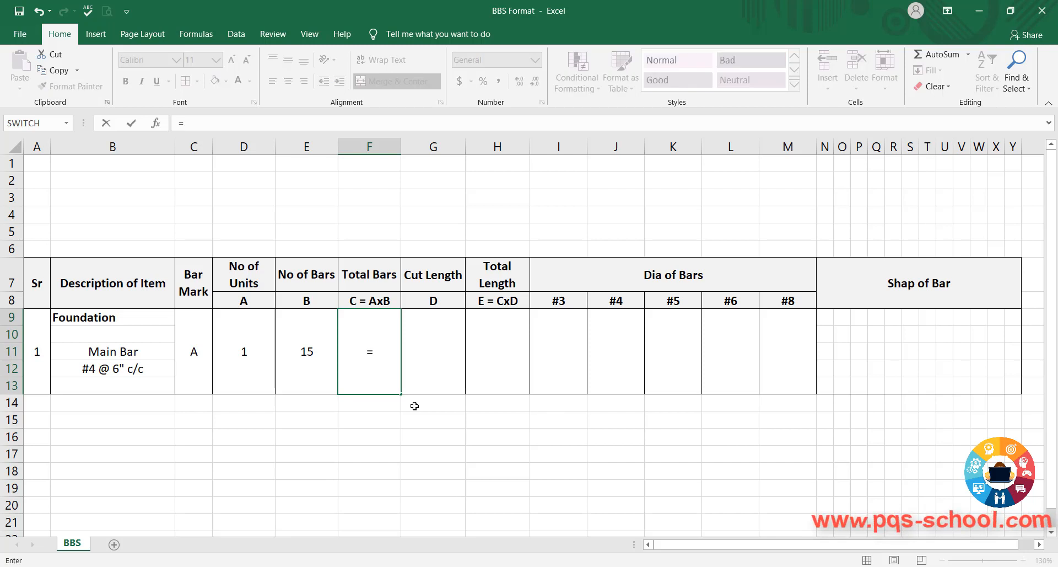
{"action": "left_click", "coordinate": [226, 369]}
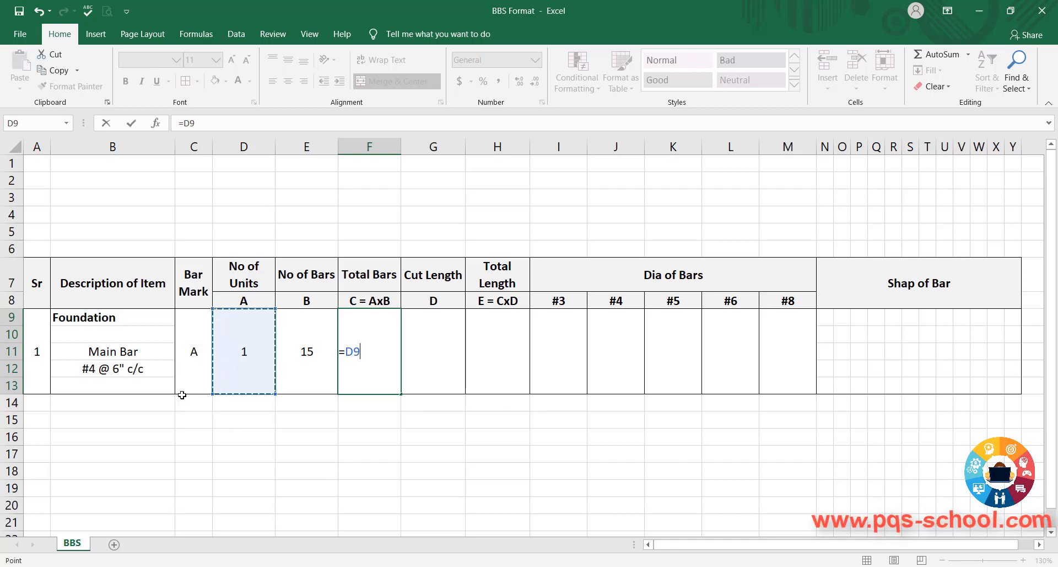
{"action": "type", "text": "*"}
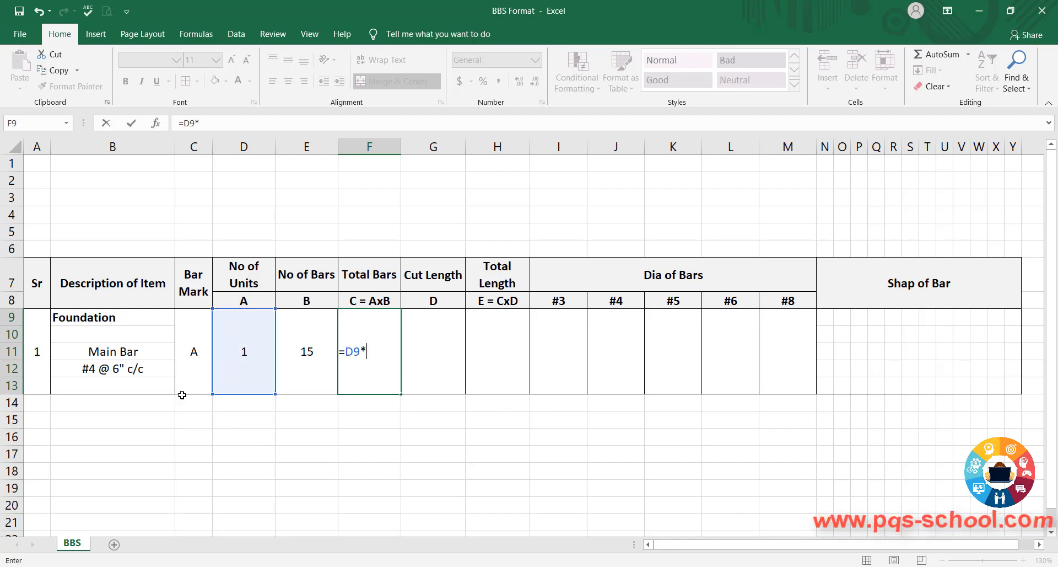
{"action": "left_click", "coordinate": [316, 346]}
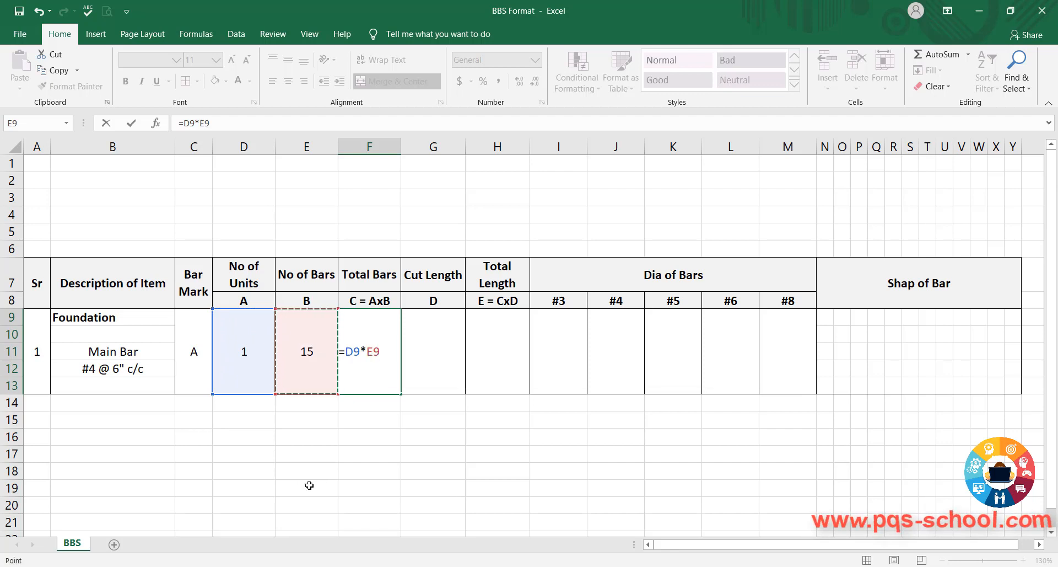
{"action": "key", "text": "Return"}
{"action": "left_click", "coordinate": [370, 367]}
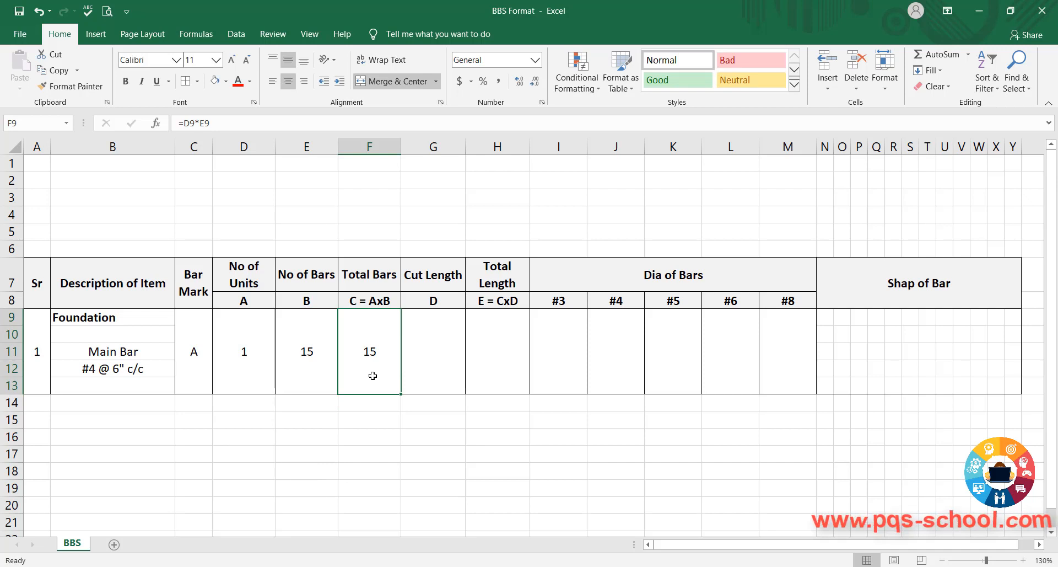
Examine the blank Shap of Bar area in N9:Y13 up close.
{"action": "left_click", "coordinate": [441, 362]}
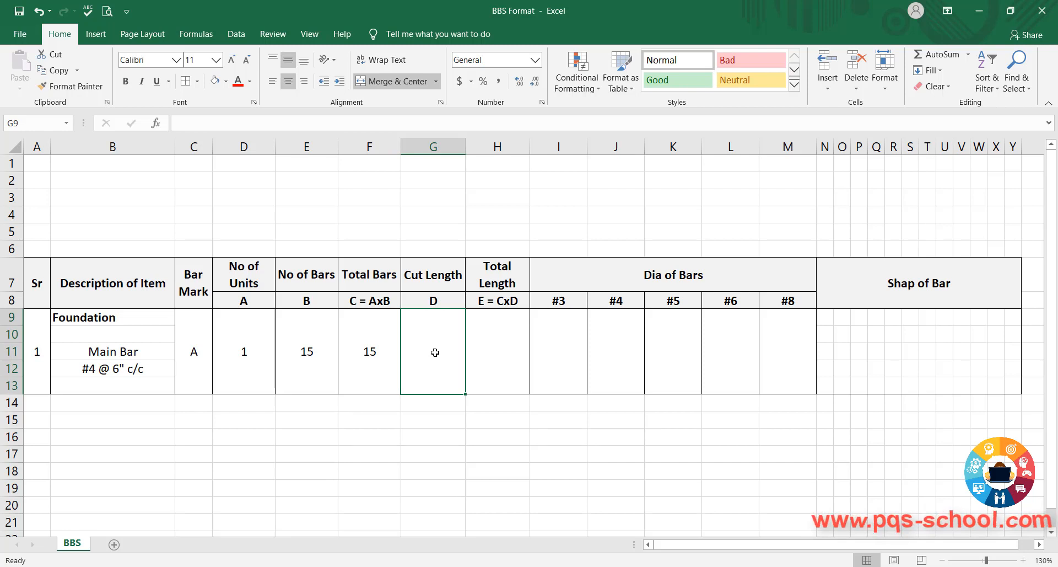
{"action": "left_click", "coordinate": [863, 365]}
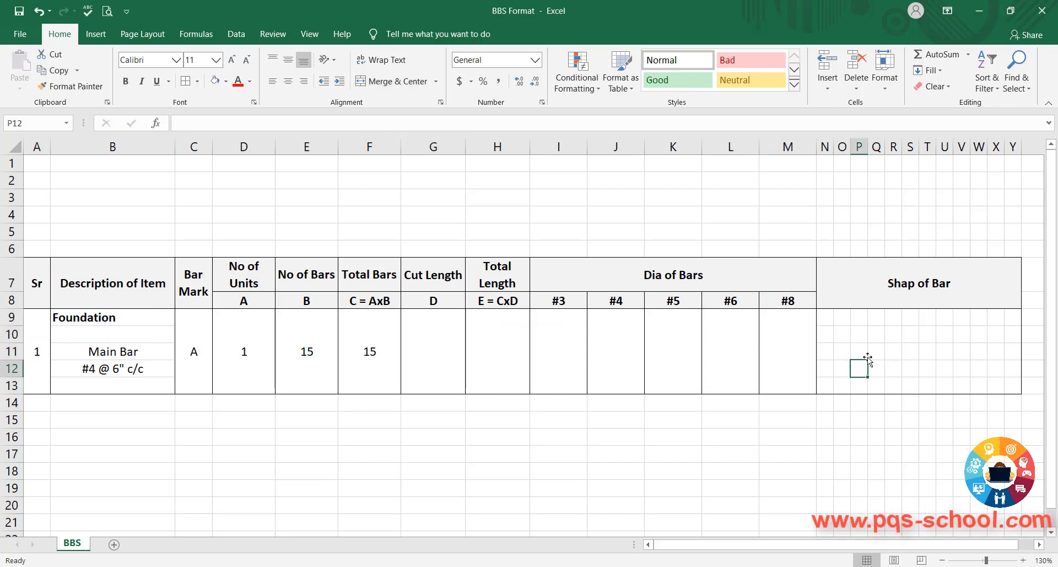
{"action": "left_click", "coordinate": [886, 338]}
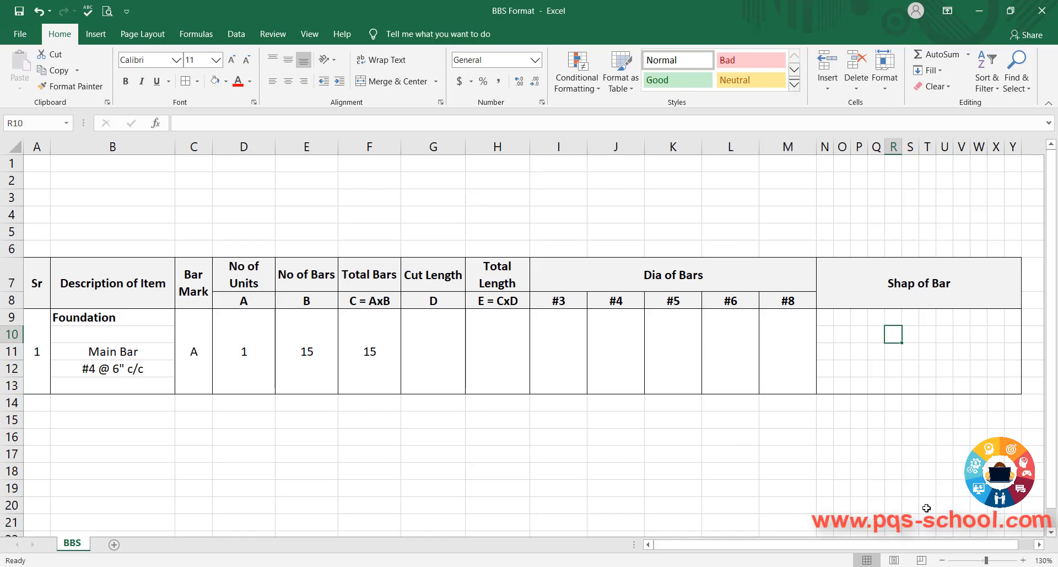
{"action": "scroll", "coordinate": [999, 378], "scroll_direction": "up", "scroll_amount": 6, "text": "ctrl"}
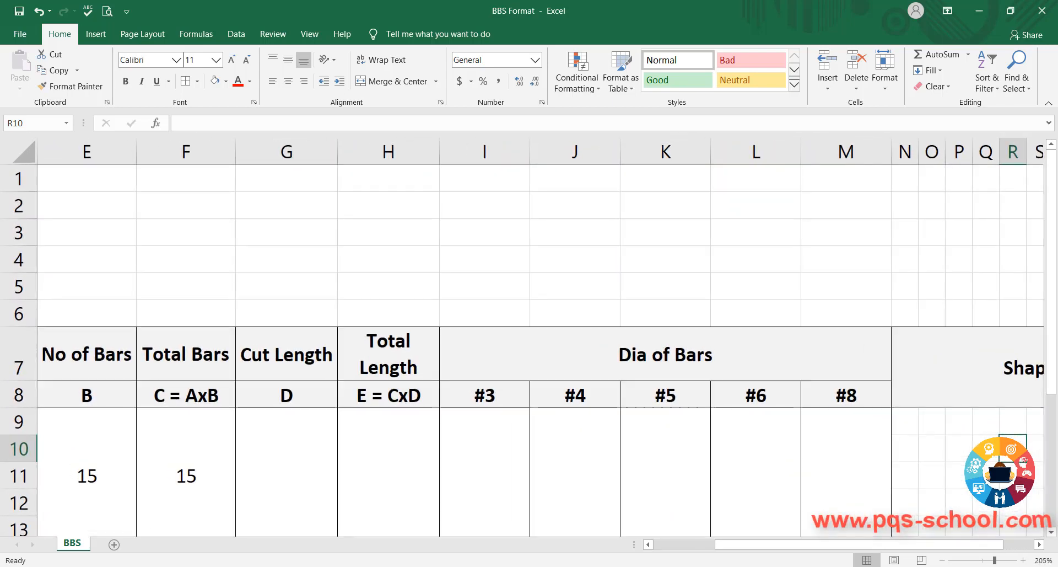
{"action": "scroll", "coordinate": [762, 547], "scroll_direction": "right", "scroll_amount": 2}
{"action": "scroll", "coordinate": [808, 416], "scroll_direction": "down", "scroll_amount": 2, "text": "ctrl"}
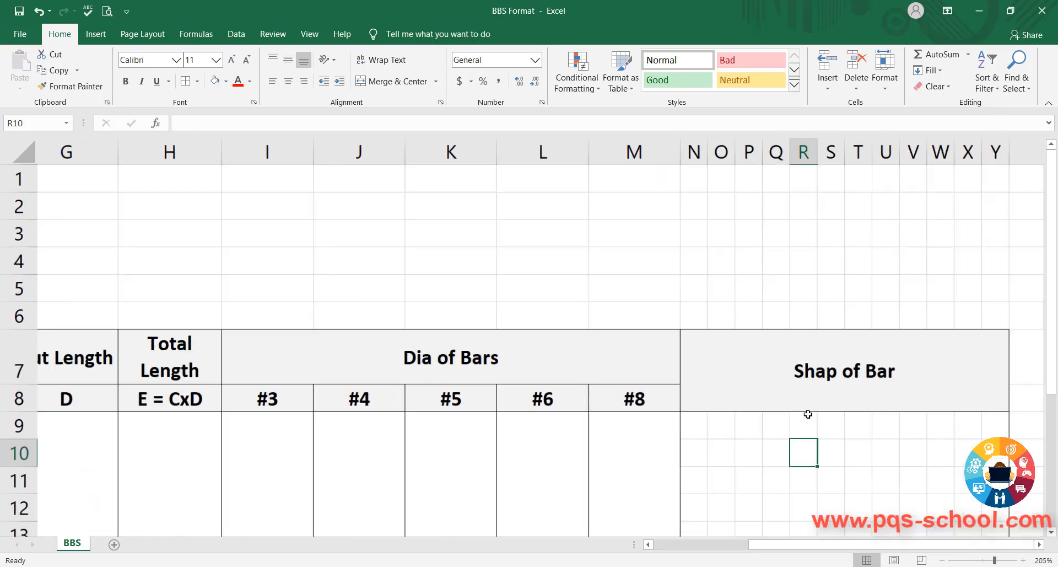
{"action": "scroll", "coordinate": [824, 425], "scroll_direction": "up", "scroll_amount": 8, "text": "ctrl"}
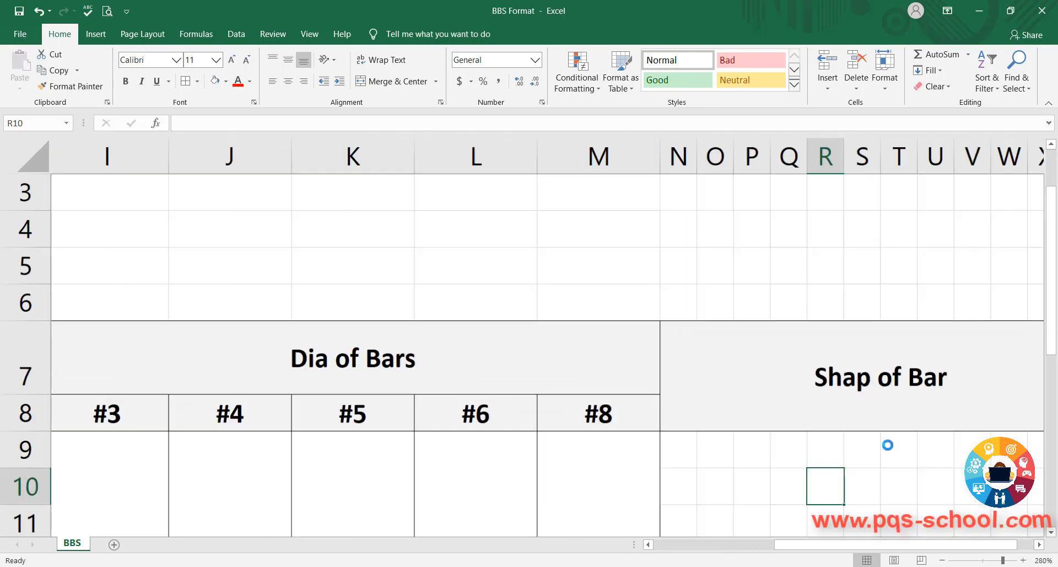
{"action": "scroll", "coordinate": [792, 550], "scroll_direction": "right", "scroll_amount": 1}
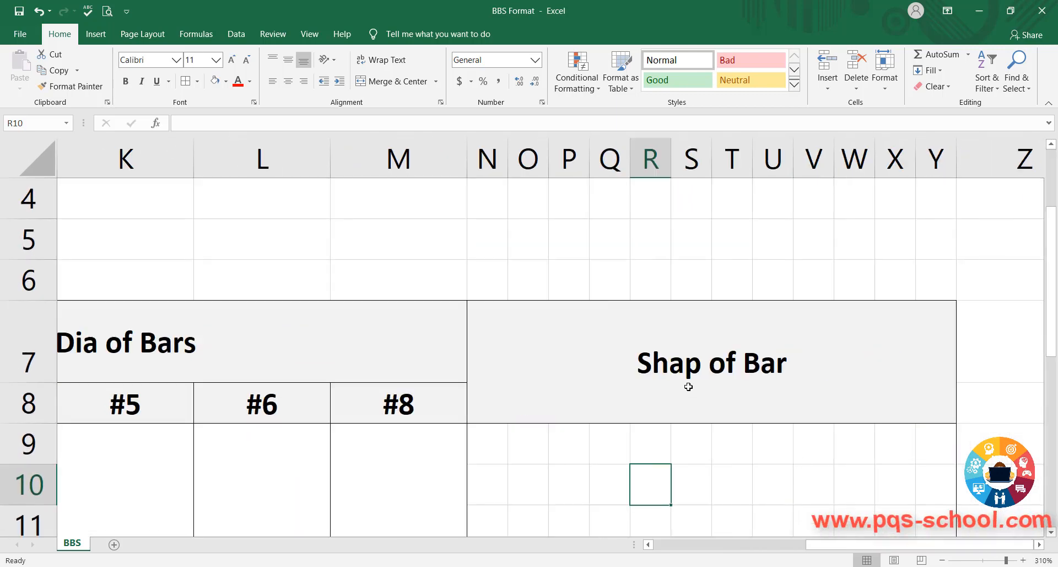
{"action": "scroll", "coordinate": [688, 386], "scroll_direction": "down", "scroll_amount": 3}
{"action": "scroll", "coordinate": [647, 389], "scroll_direction": "up", "scroll_amount": 1}
{"action": "scroll", "coordinate": [663, 416], "scroll_direction": "down", "scroll_amount": 1, "text": "ctrl"}
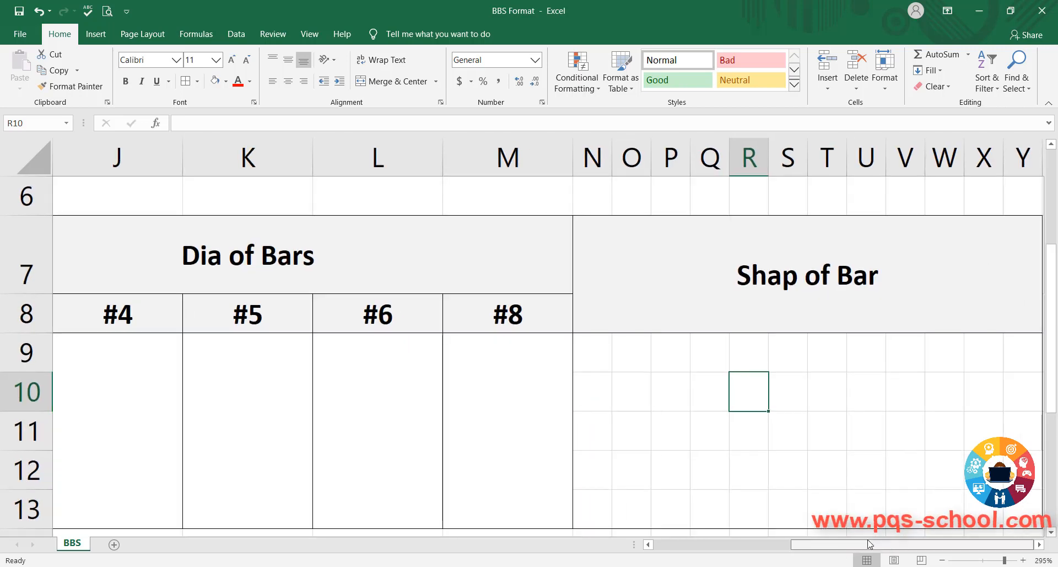
{"action": "scroll", "coordinate": [551, 397], "scroll_direction": "down", "scroll_amount": 1, "text": "ctrl"}
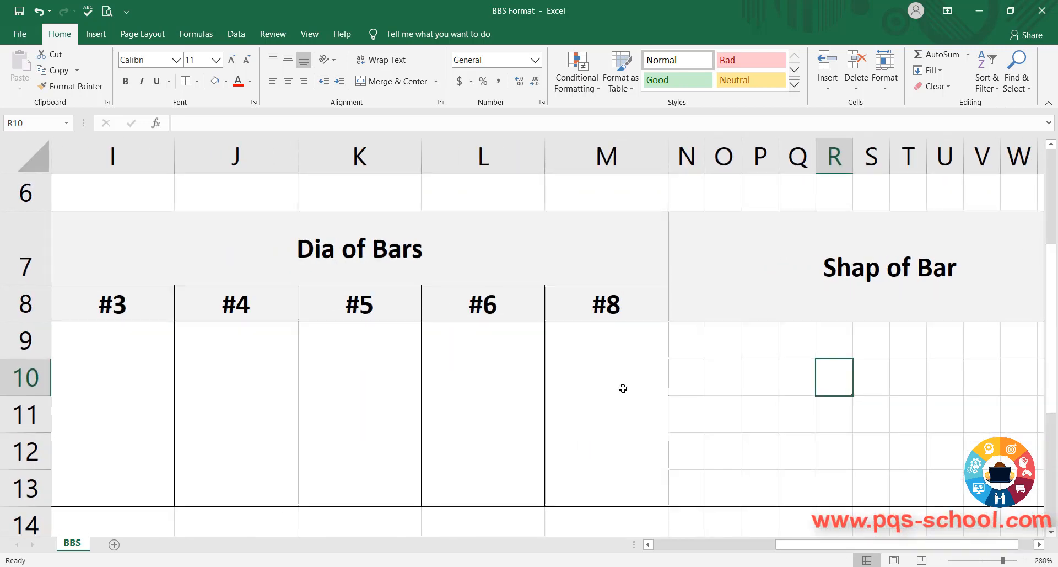
{"action": "left_click_drag", "start_coordinate": [933, 551], "coordinate": [948, 551]}
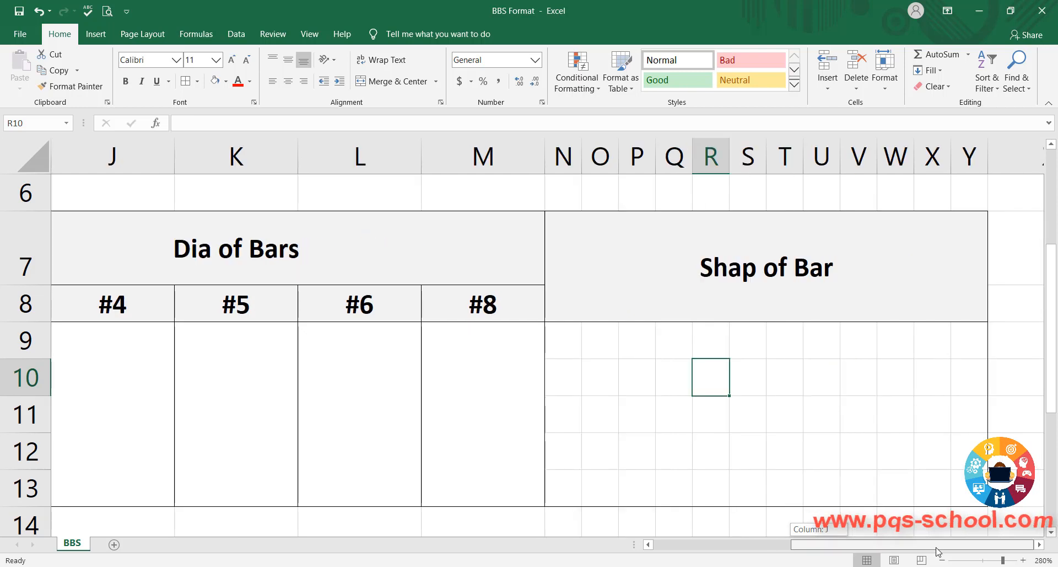
{"action": "left_click", "coordinate": [737, 408]}
{"action": "left_click", "coordinate": [644, 381]}
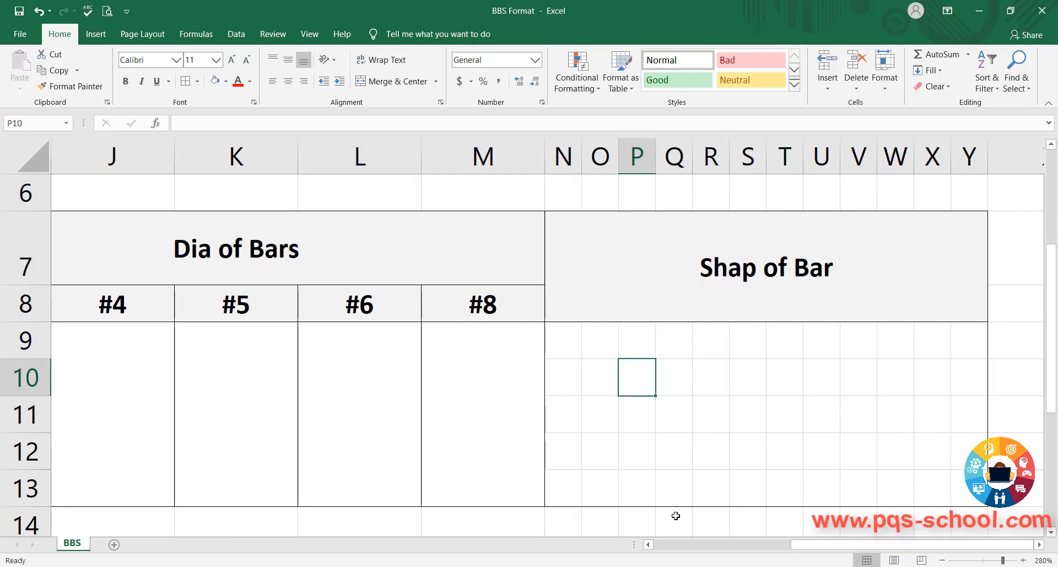
Try to draw a U-shaped bar with a thicker solid border line along the sides and lower edge of P10:W11.
{"action": "left_click_drag", "start_coordinate": [636, 388], "coordinate": [898, 428]}
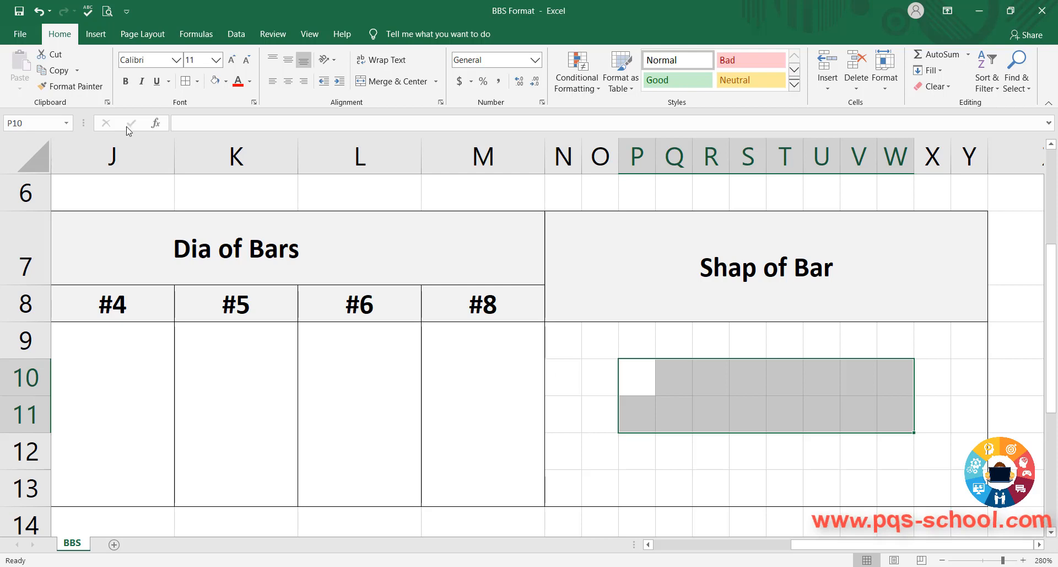
{"action": "left_click", "coordinate": [198, 82]}
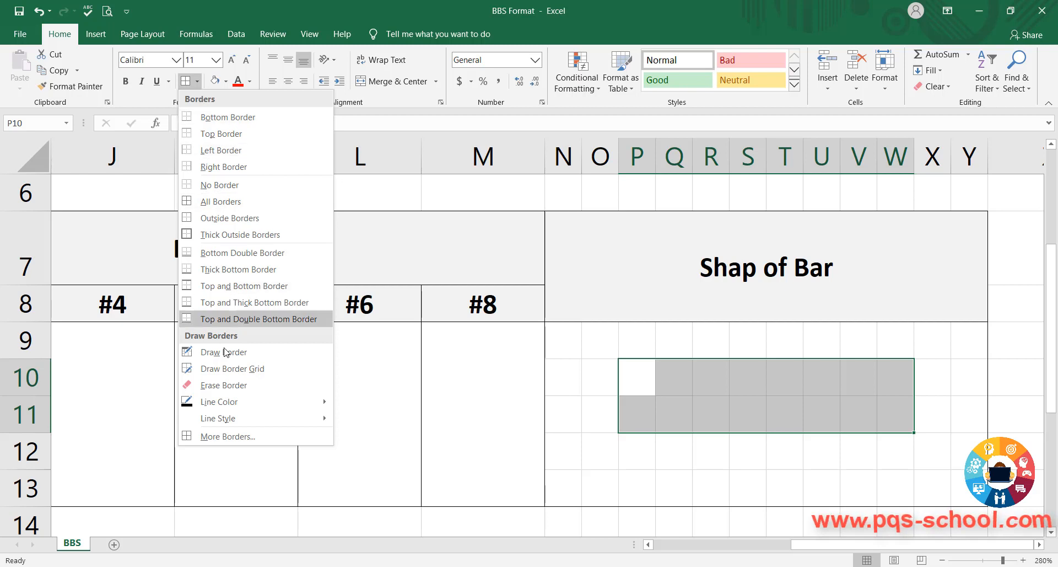
{"action": "mouse_move", "coordinate": [237, 406]}
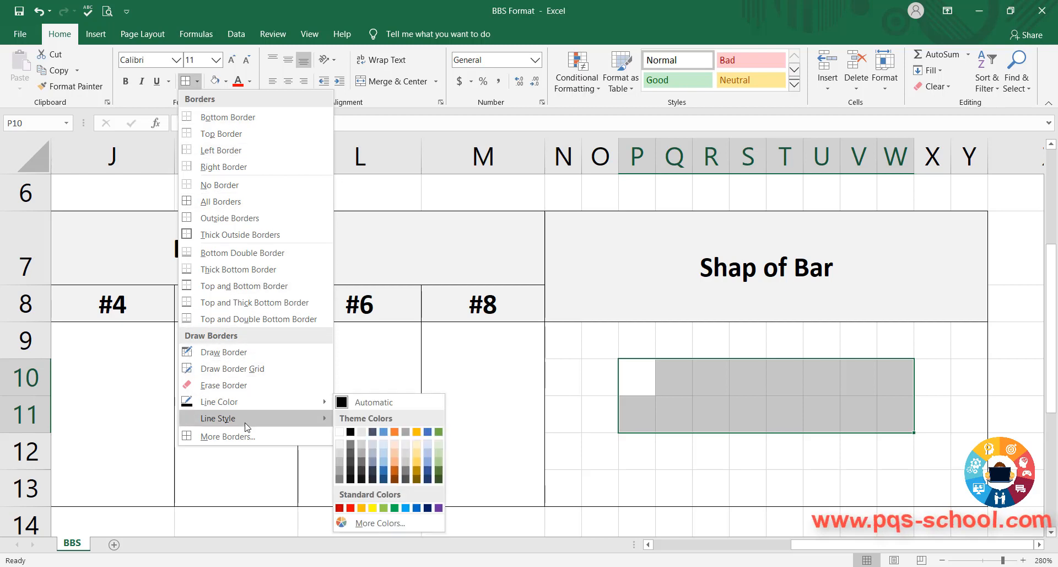
{"action": "mouse_move", "coordinate": [246, 424]}
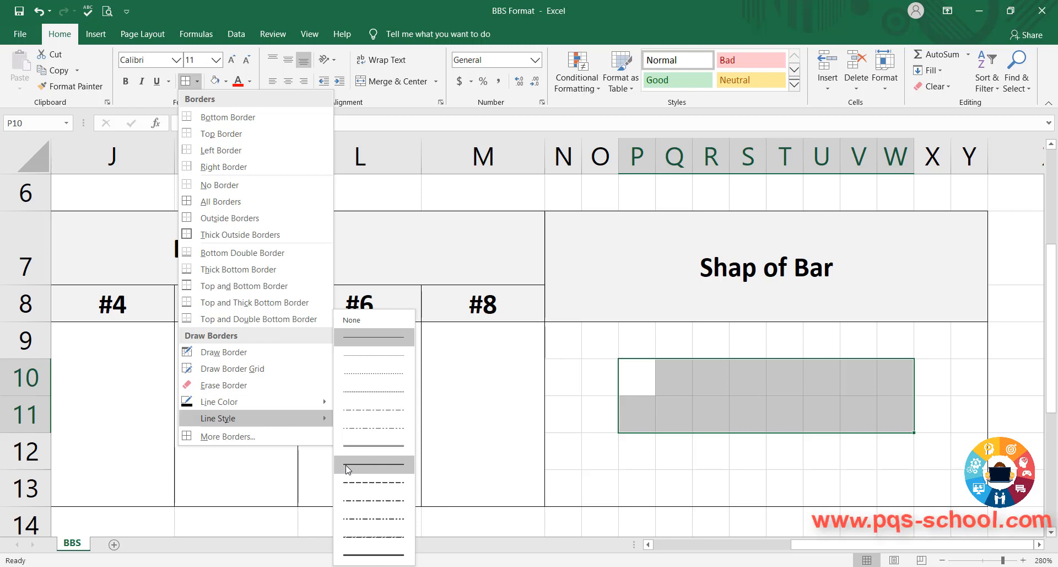
{"action": "left_click", "coordinate": [374, 471]}
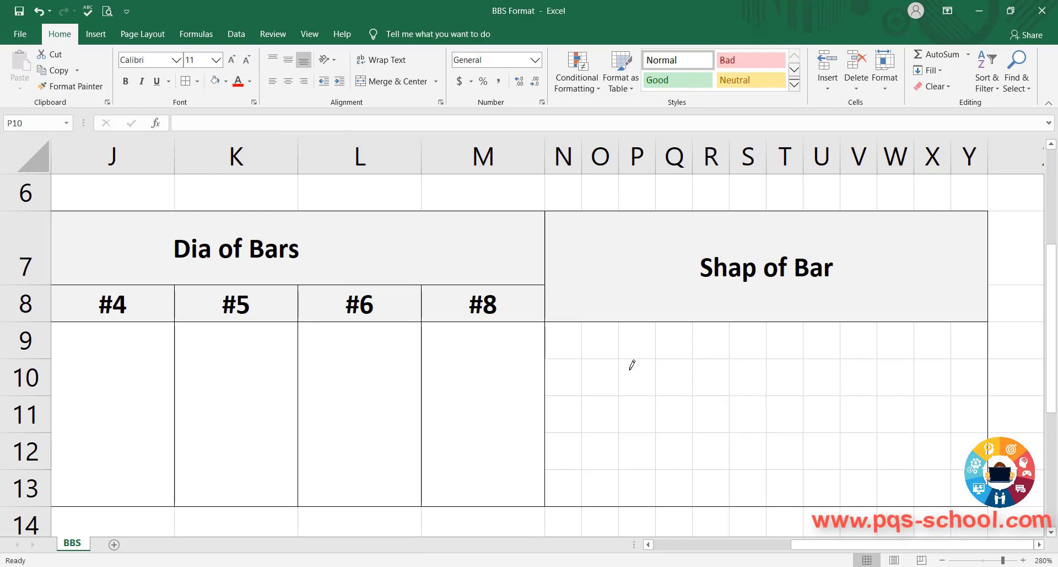
{"action": "mouse_move", "coordinate": [621, 355]}
{"action": "left_mouse_down"}
{"action": "mouse_move", "coordinate": [621, 411]}
{"action": "mouse_move", "coordinate": [767, 429]}
{"action": "mouse_move", "coordinate": [914, 430]}
{"action": "left_mouse_up"}
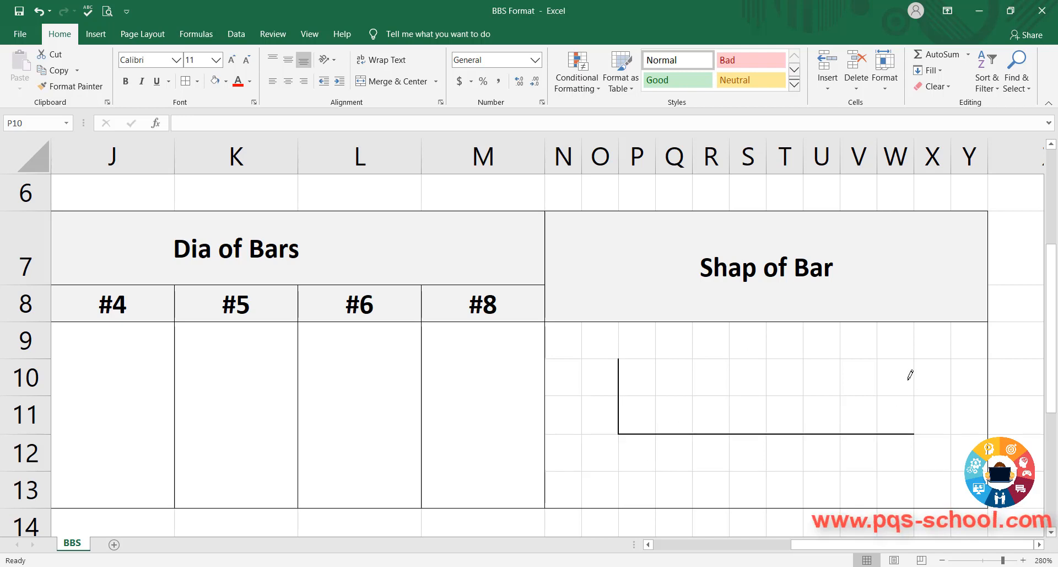
{"action": "left_click_drag", "start_coordinate": [915, 359], "coordinate": [917, 420]}
{"action": "key", "text": "Escape"}
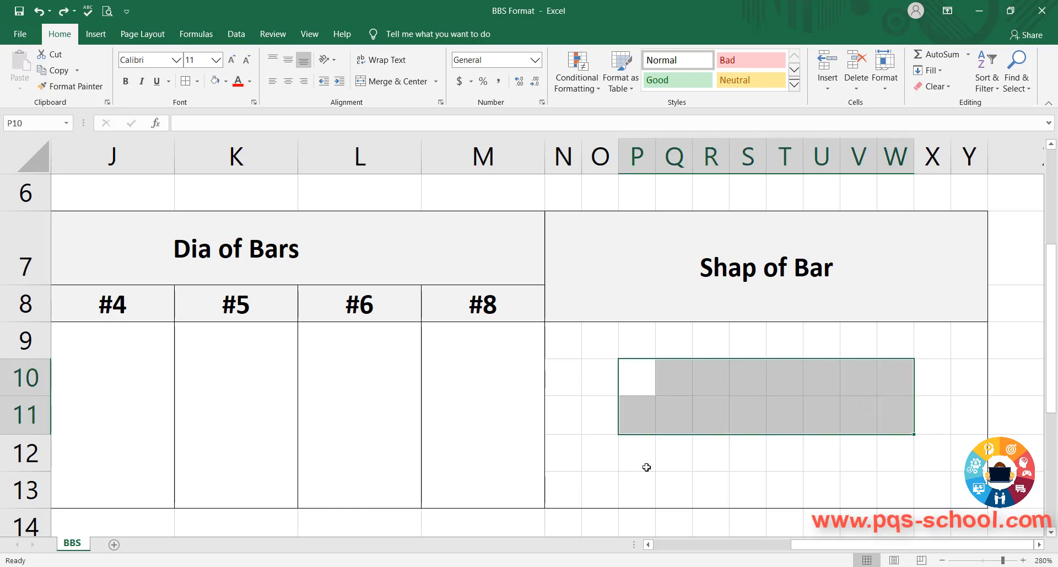
Undo the border lines drawn around P10:W11 in the Shap of Bar area.
{"action": "left_click", "coordinate": [646, 467]}
{"action": "key", "text": "ctrl+z"}
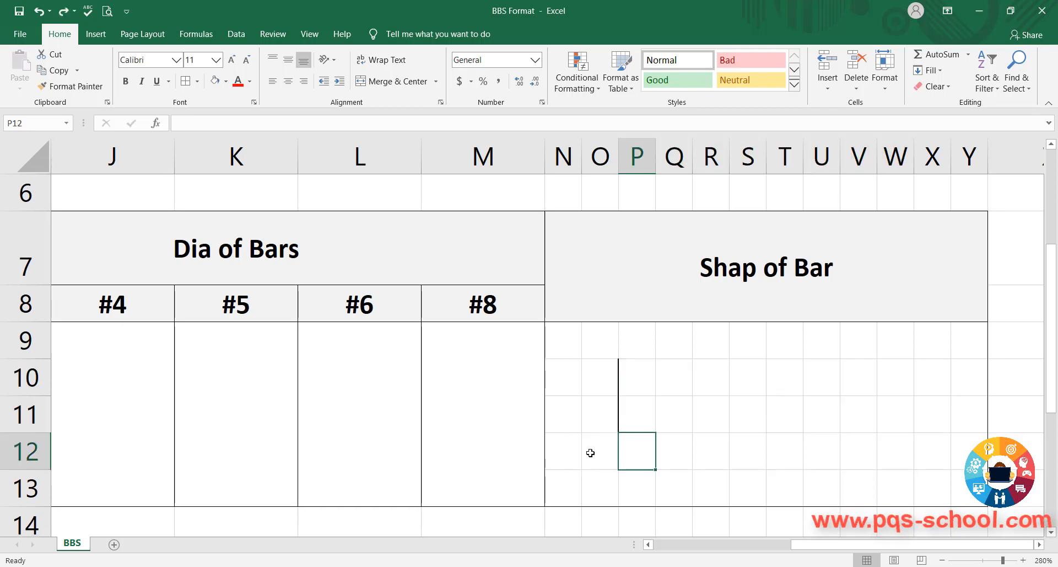
{"action": "key", "text": "ctrl+z"}
Draw the U-shaped bar by adding bottom, left and right borders to P10:W11 in the Shap of Bar area.
{"action": "left_click_drag", "start_coordinate": [625, 379], "coordinate": [889, 422]}
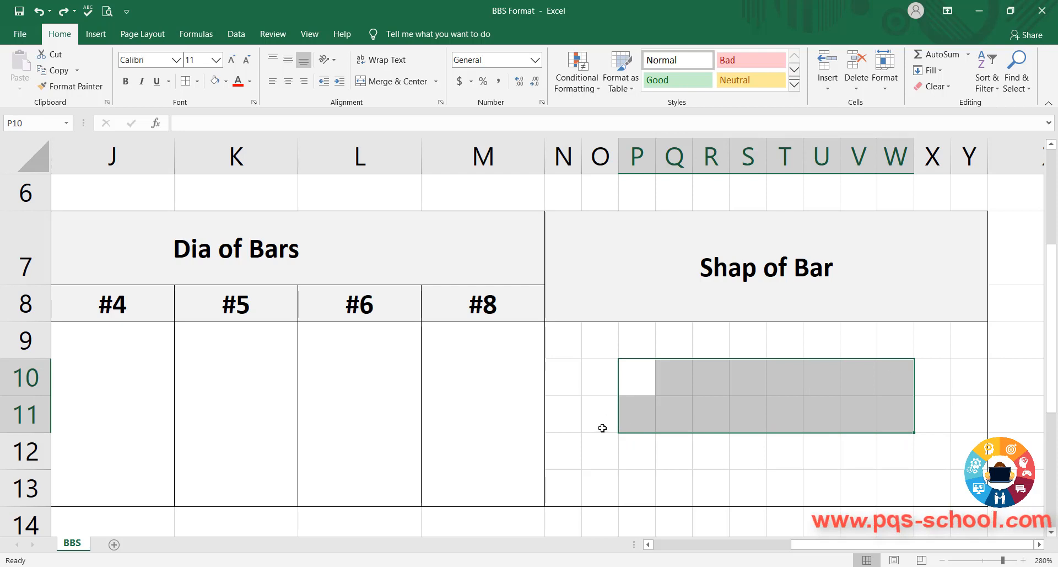
{"action": "left_click", "coordinate": [197, 81]}
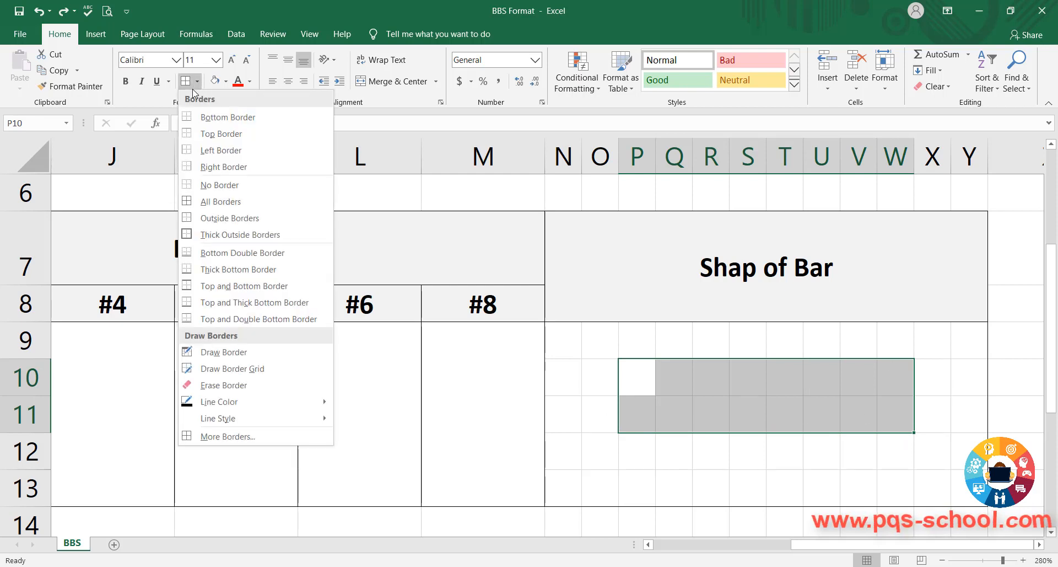
{"action": "left_click", "coordinate": [212, 118]}
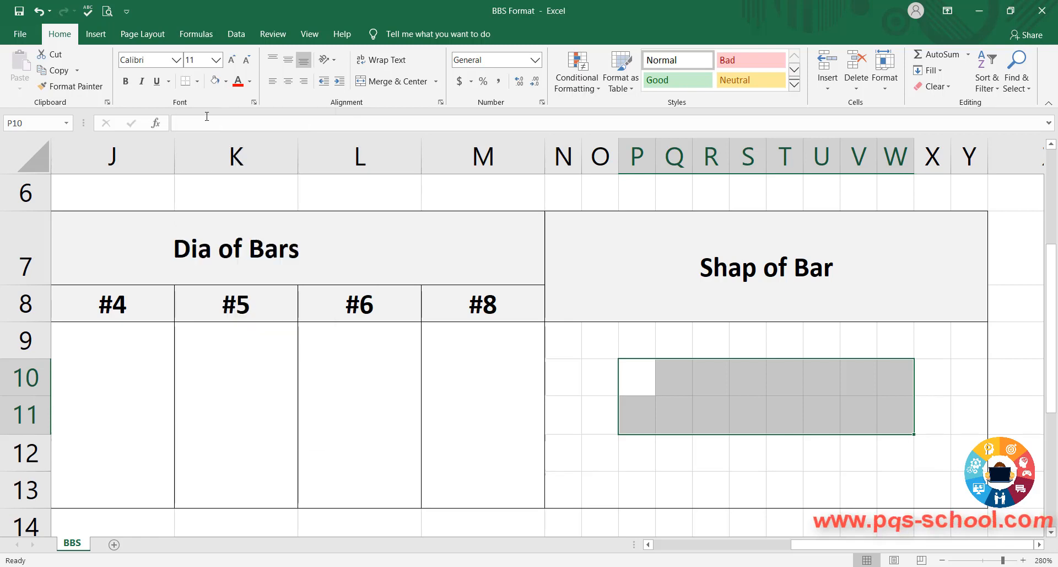
{"action": "left_click", "coordinate": [197, 83]}
{"action": "left_click", "coordinate": [212, 153]}
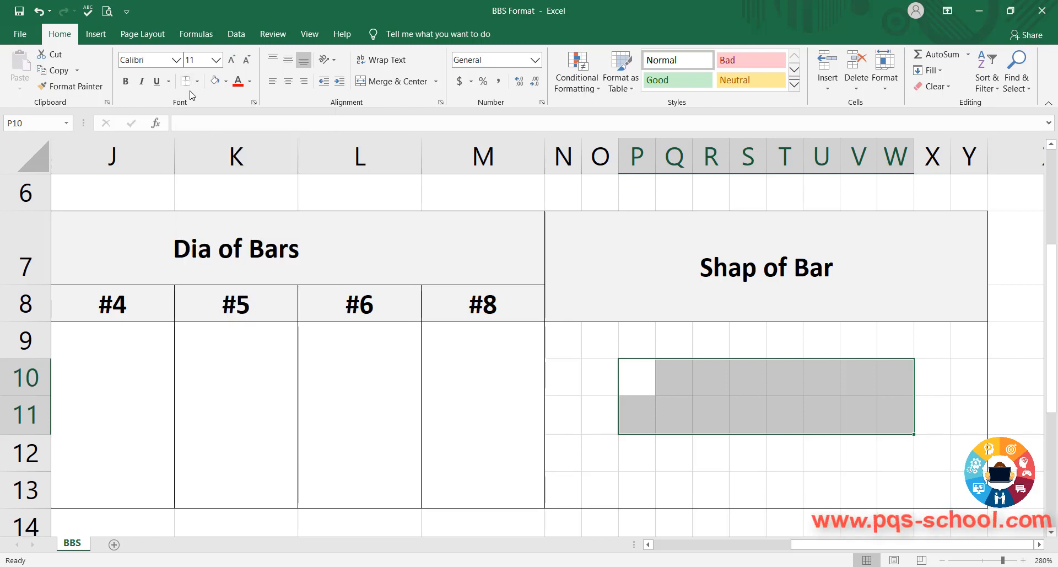
{"action": "left_click", "coordinate": [197, 81]}
{"action": "left_click", "coordinate": [224, 167]}
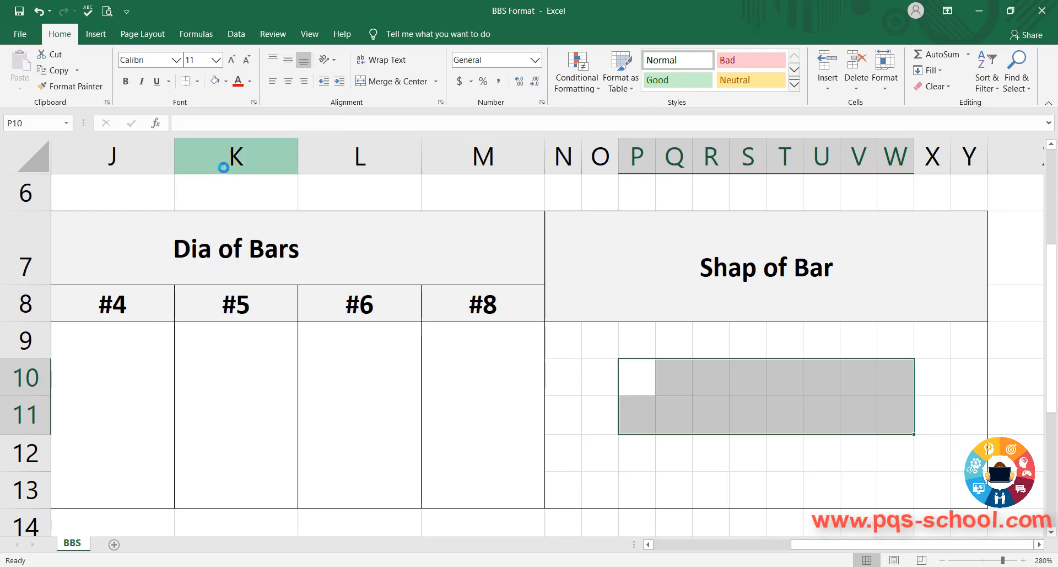
{"action": "left_click", "coordinate": [733, 474]}
{"action": "left_click", "coordinate": [512, 457]}
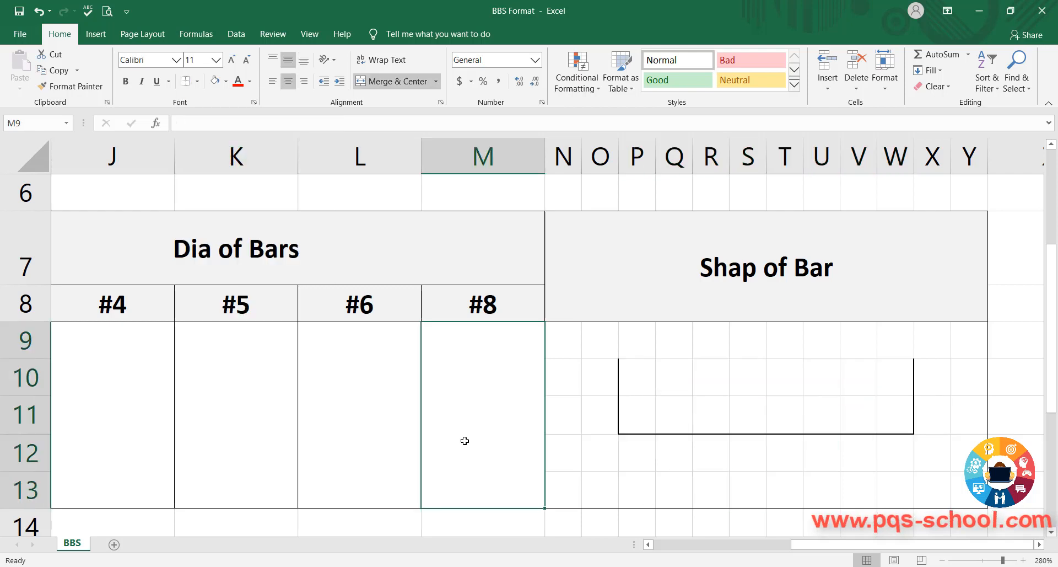
{"action": "left_click", "coordinate": [636, 447]}
{"action": "left_click_drag", "start_coordinate": [637, 381], "coordinate": [897, 421]}
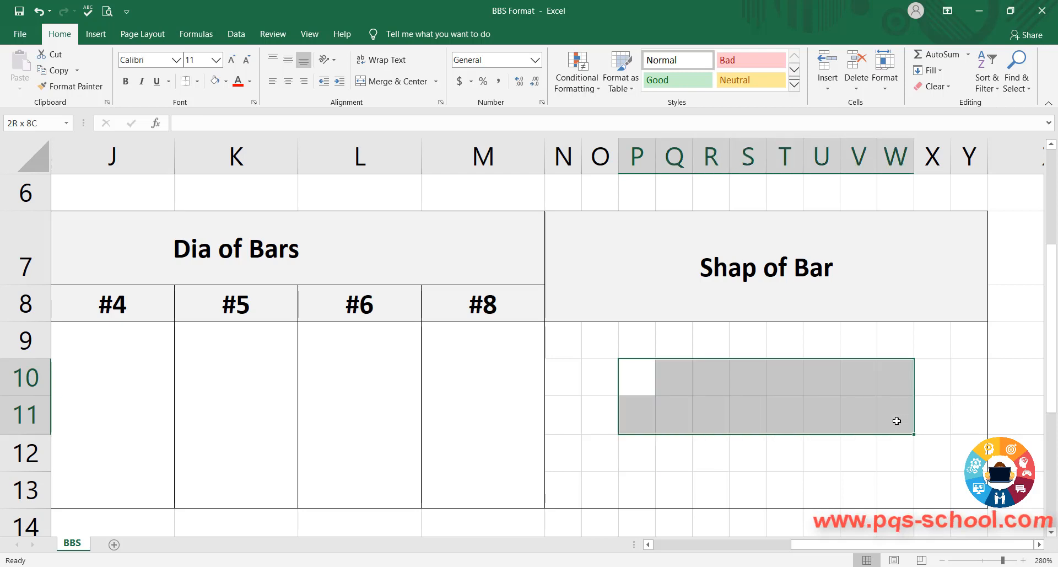
{"action": "left_click", "coordinate": [760, 488]}
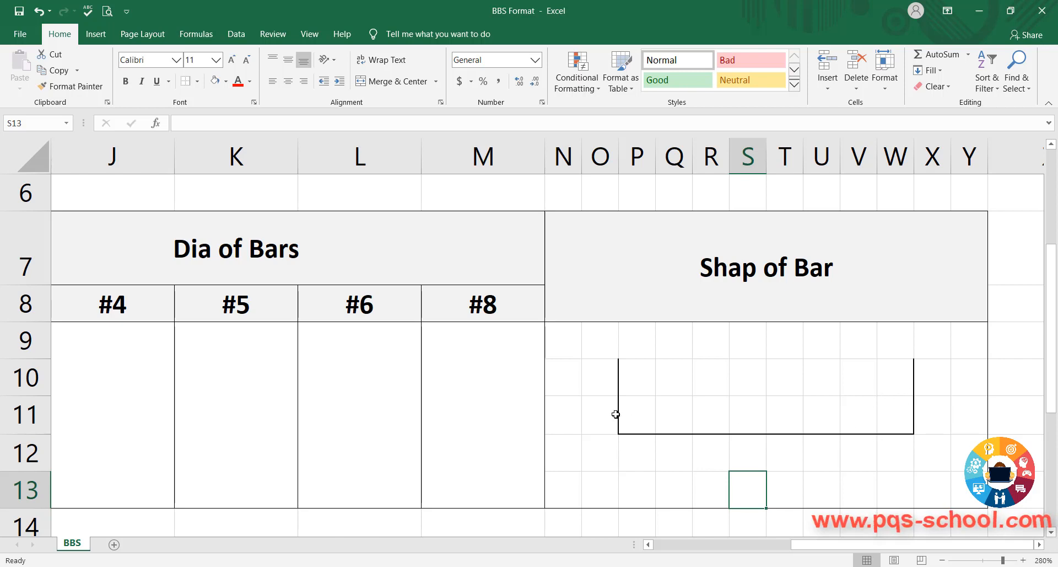
Enter the leg length 0.25 in X10 and merge and center it across X10:Y10.
{"action": "left_click", "coordinate": [938, 387]}
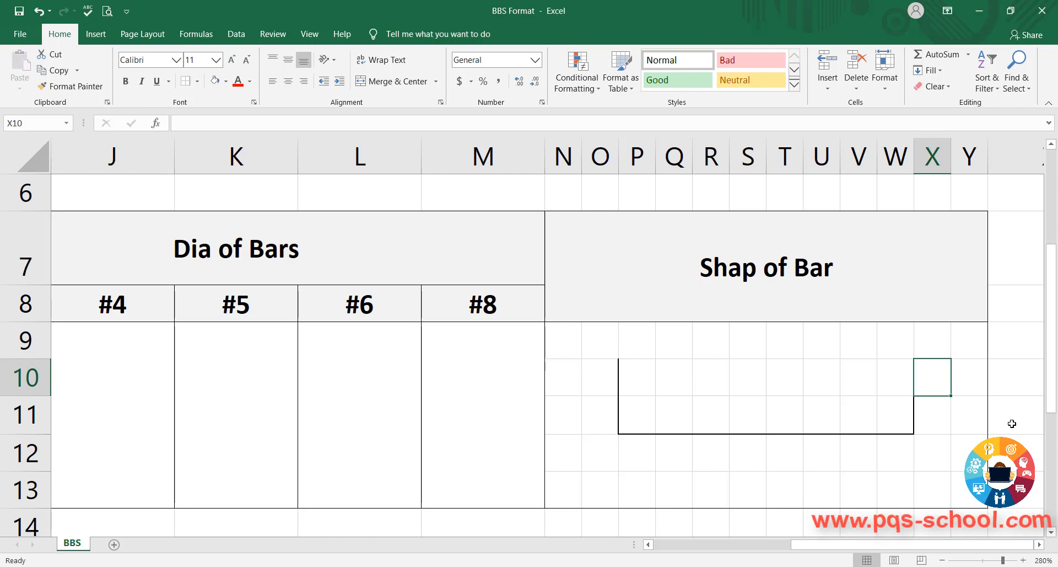
{"action": "type", "text": ".25"}
{"action": "key", "text": "Return"}
{"action": "key", "text": "Up"}
{"action": "left_click_drag", "start_coordinate": [939, 377], "coordinate": [960, 379]}
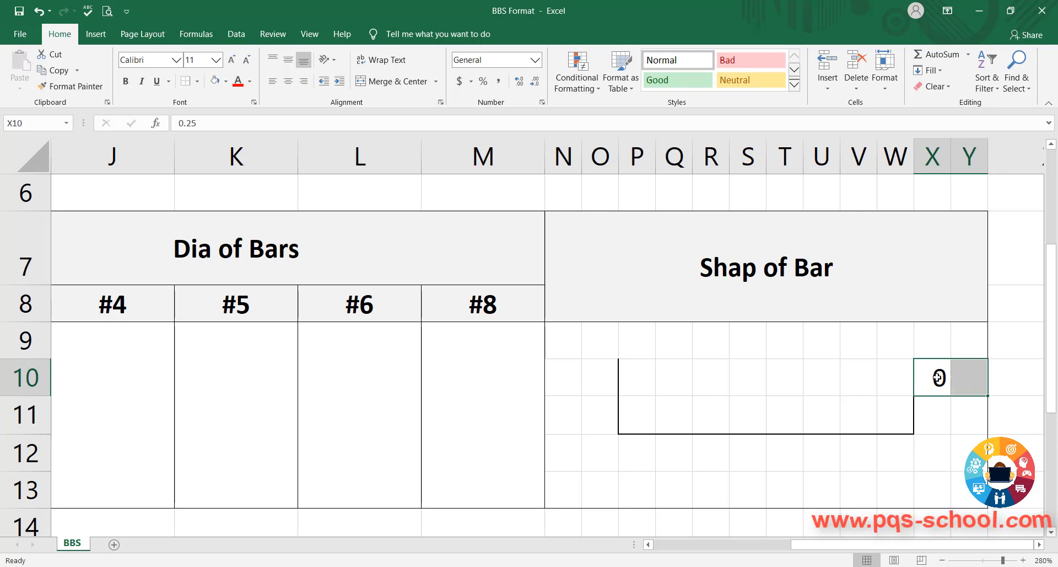
{"action": "left_click", "coordinate": [407, 81]}
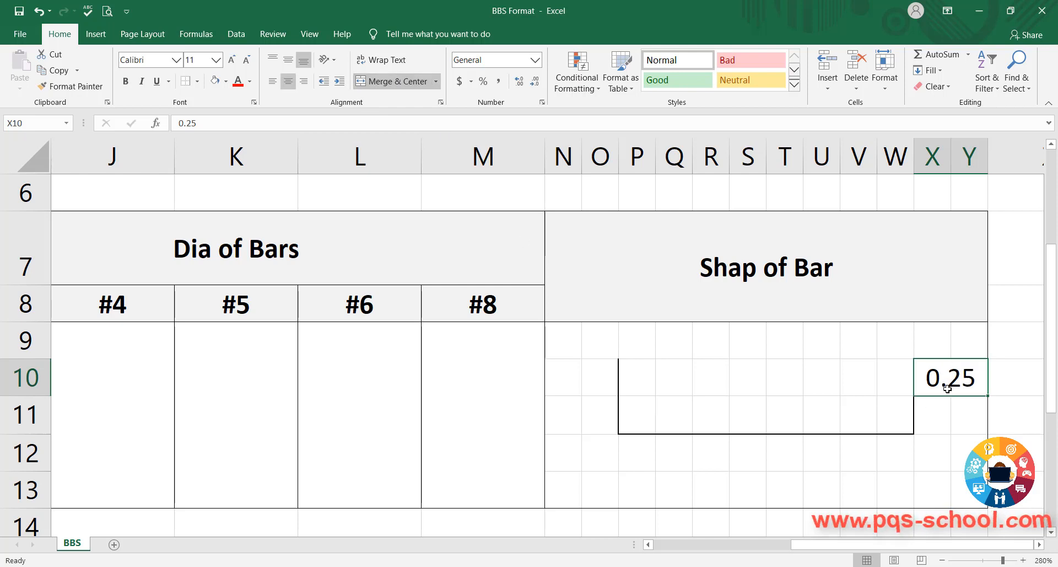
Merge and center N10:O10 and enter 0.25 as the other leg's length.
{"action": "left_click", "coordinate": [571, 381]}
{"action": "left_click_drag", "start_coordinate": [589, 381], "coordinate": [596, 378]}
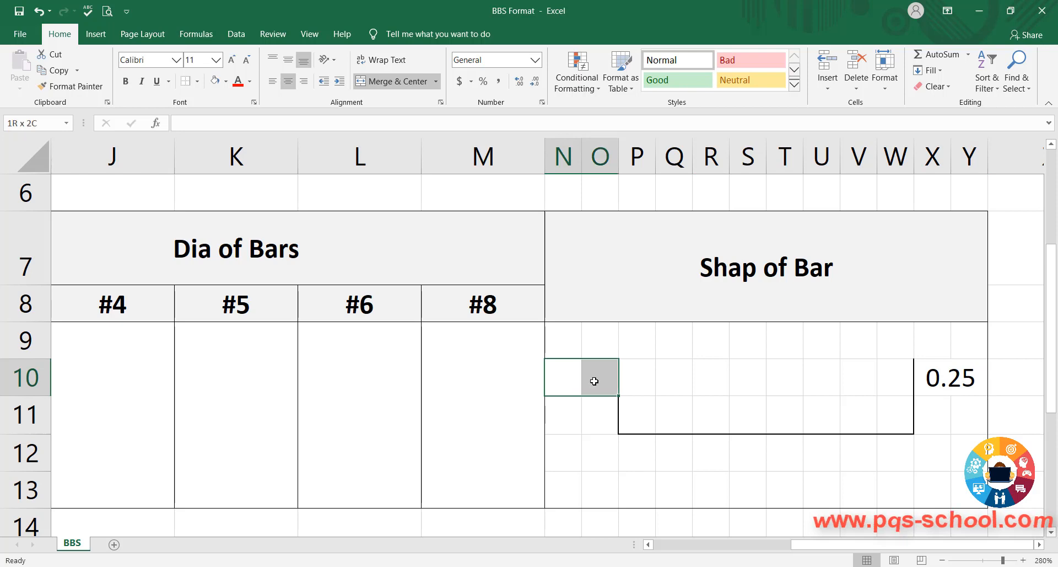
{"action": "left_click", "coordinate": [398, 81]}
{"action": "type", "text": "0.25"}
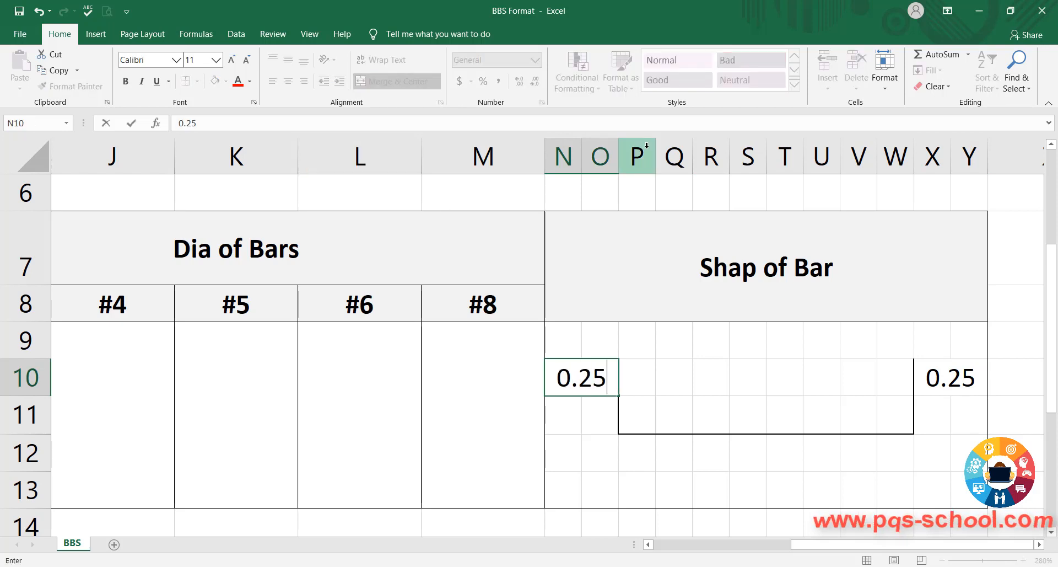
{"action": "key", "text": "Return"}
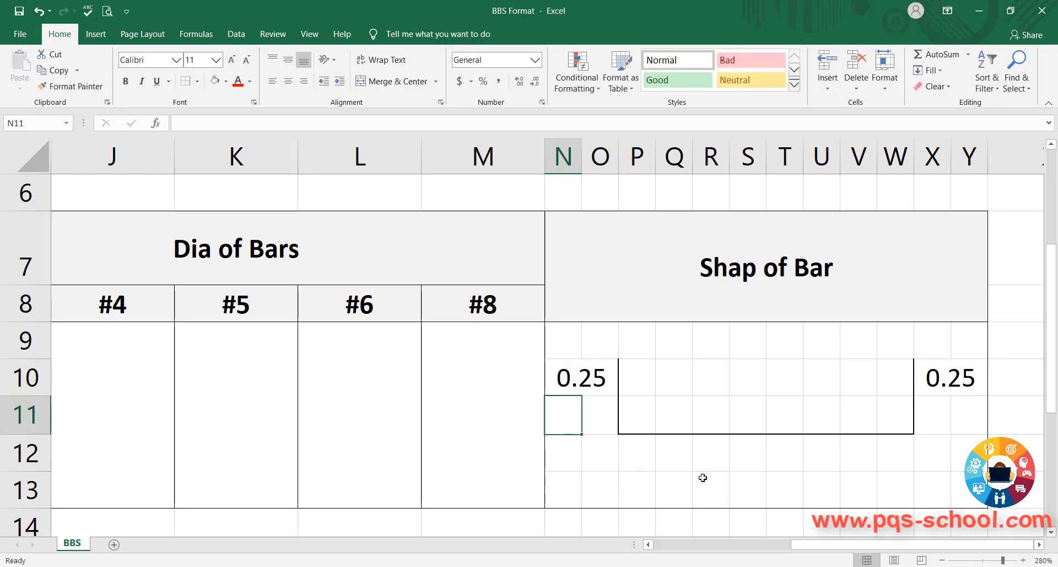
Merge and center R12:U12 below the bar, enter the length 4.50 and show it with two decimals.
{"action": "left_click_drag", "start_coordinate": [707, 450], "coordinate": [789, 453]}
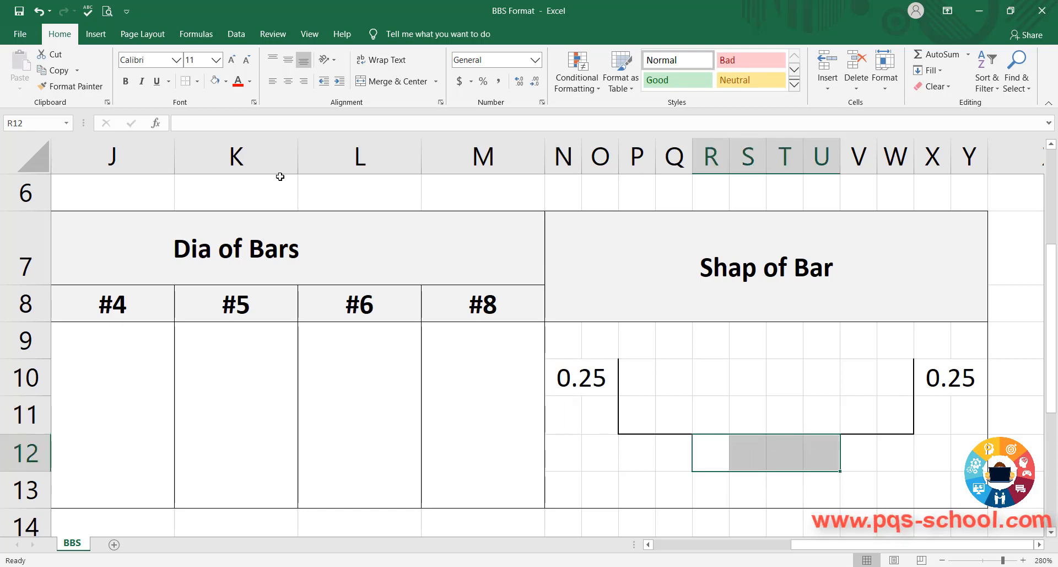
{"action": "left_click", "coordinate": [393, 83]}
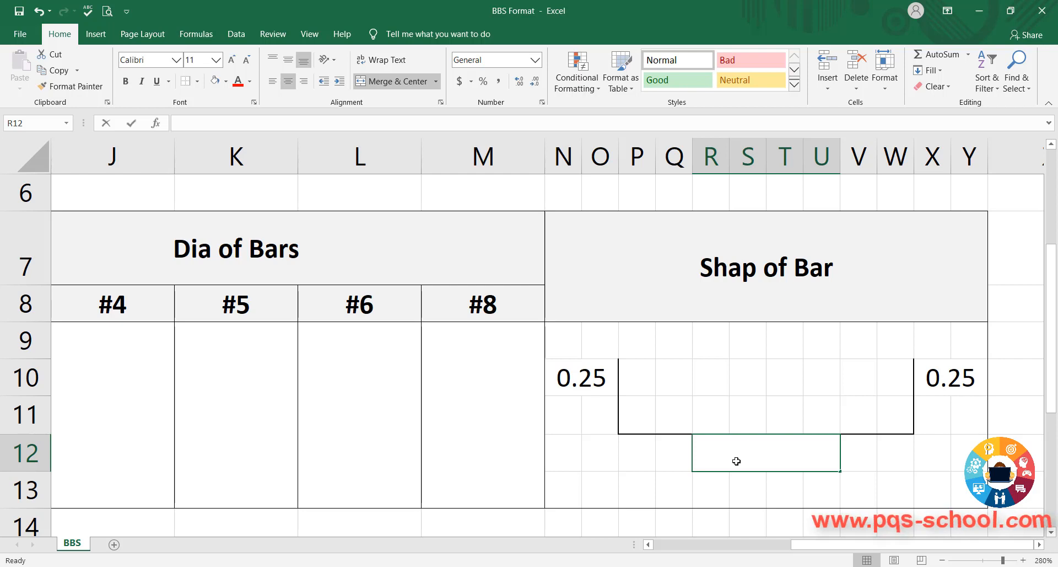
{"action": "type", "text": "4.50"}
{"action": "key", "text": "Return"}
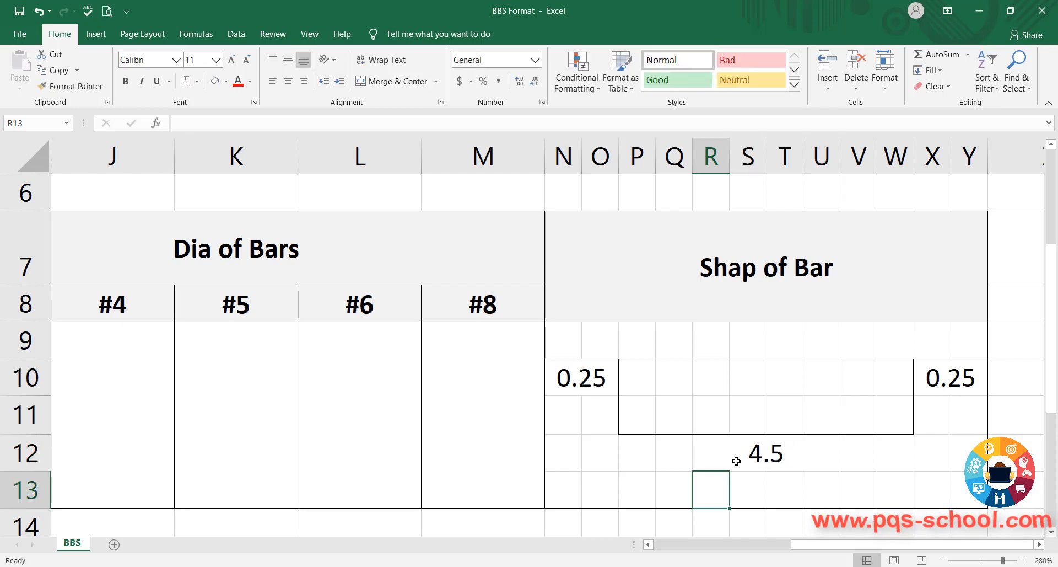
{"action": "left_click", "coordinate": [737, 461]}
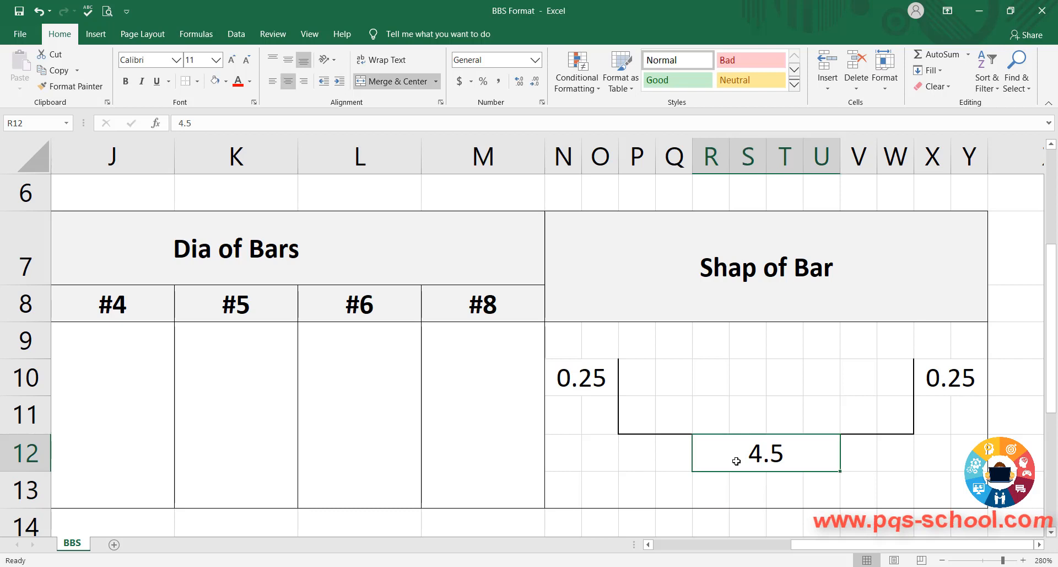
{"action": "left_click", "coordinate": [519, 81]}
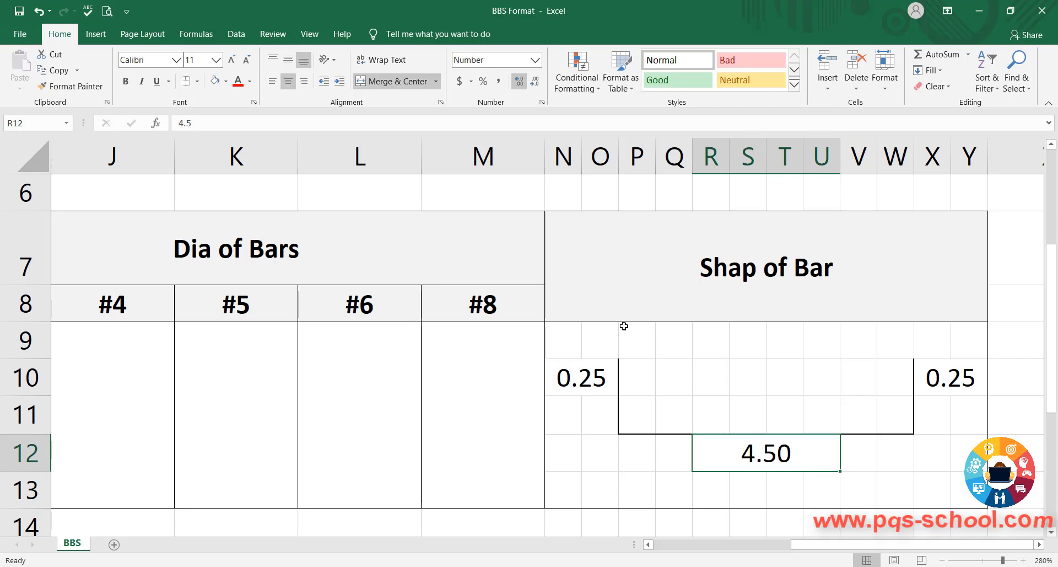
{"action": "left_click", "coordinate": [899, 457]}
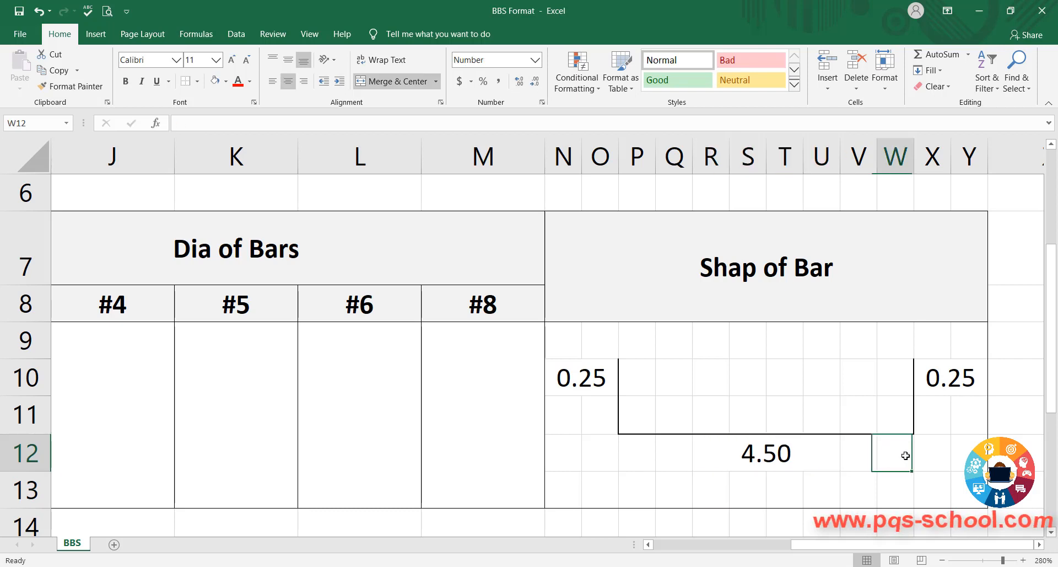
Review the leg and base dimensions of the U-shaped bar within N9:Y13.
{"action": "left_click", "coordinate": [939, 385]}
{"action": "left_click", "coordinate": [583, 386]}
{"action": "scroll", "coordinate": [847, 408], "scroll_direction": "down", "scroll_amount": 3}
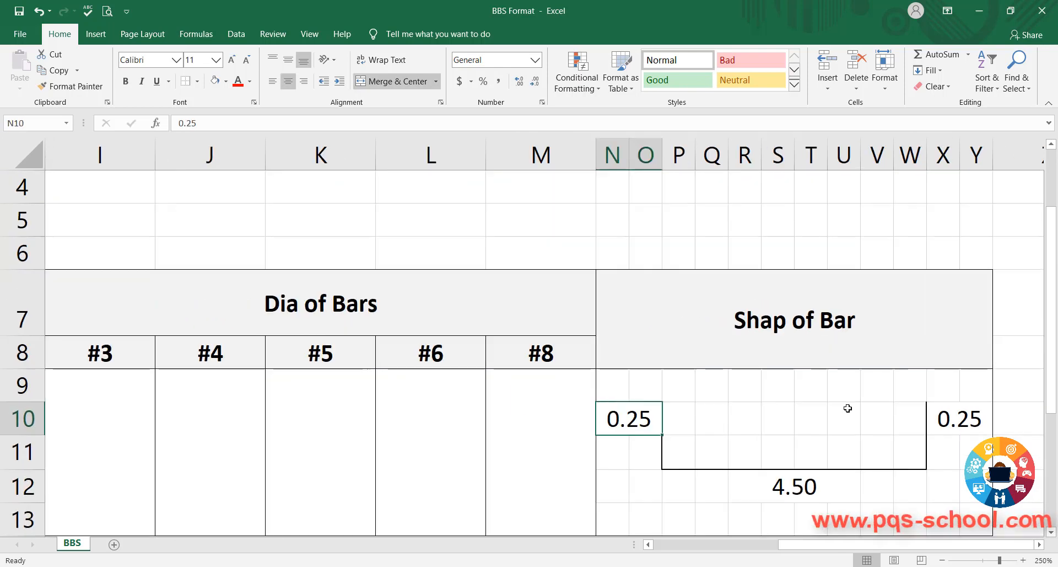
{"action": "left_click", "coordinate": [723, 408]}
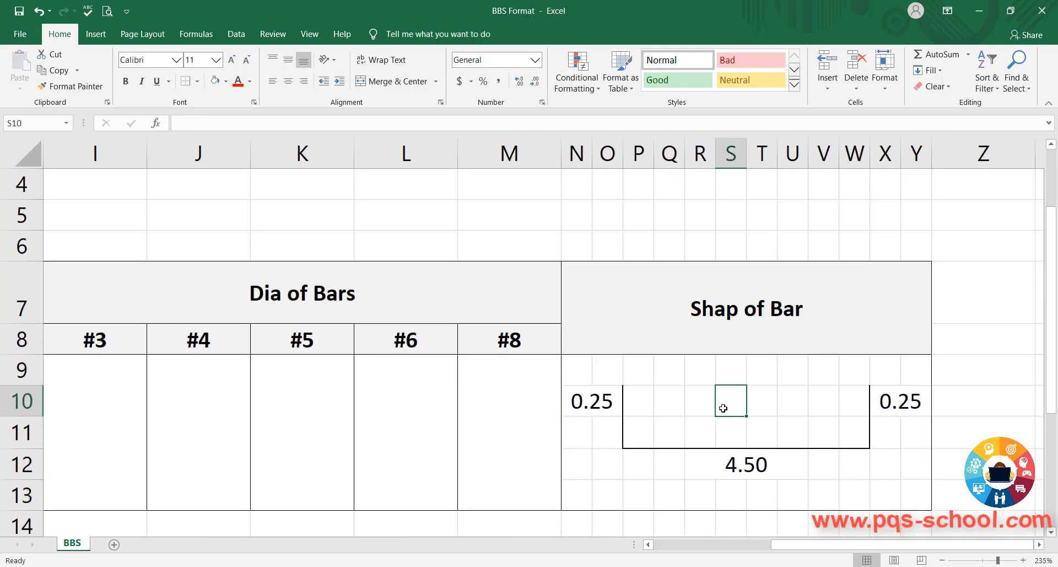
{"action": "left_click", "coordinate": [386, 407]}
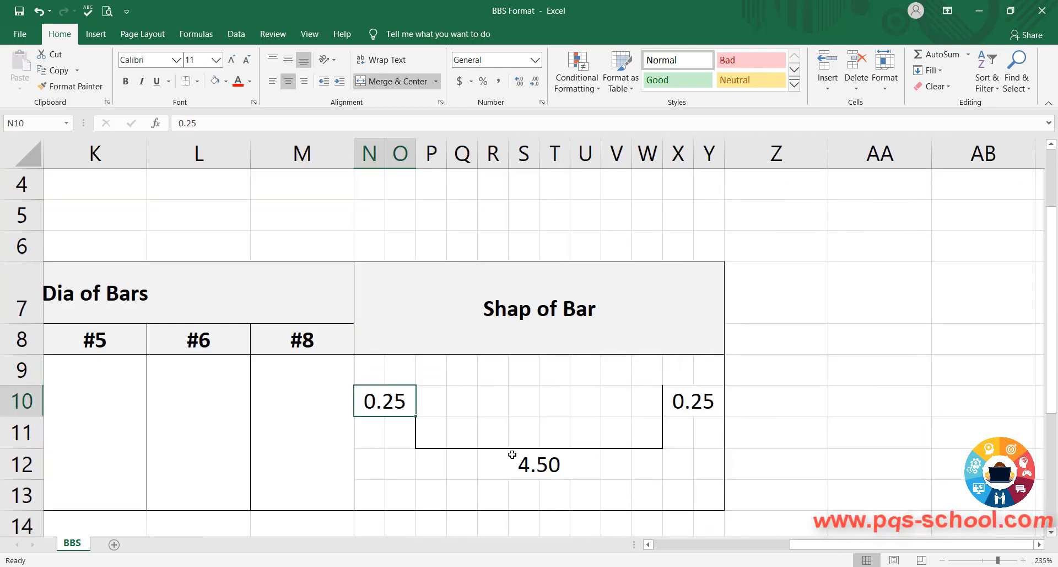
{"action": "left_click", "coordinate": [532, 463]}
{"action": "left_click", "coordinate": [691, 409]}
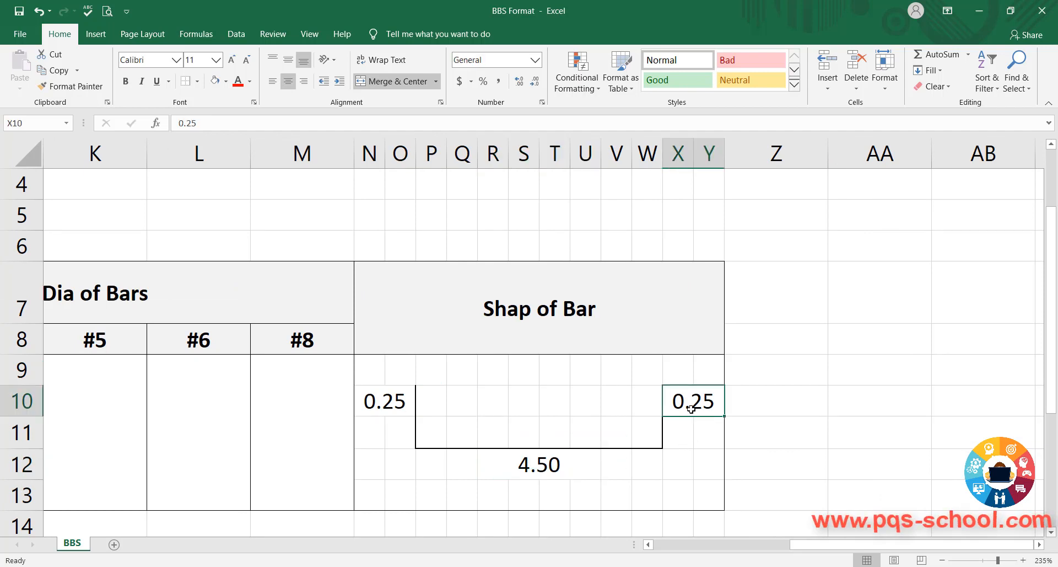
{"action": "left_click", "coordinate": [389, 405]}
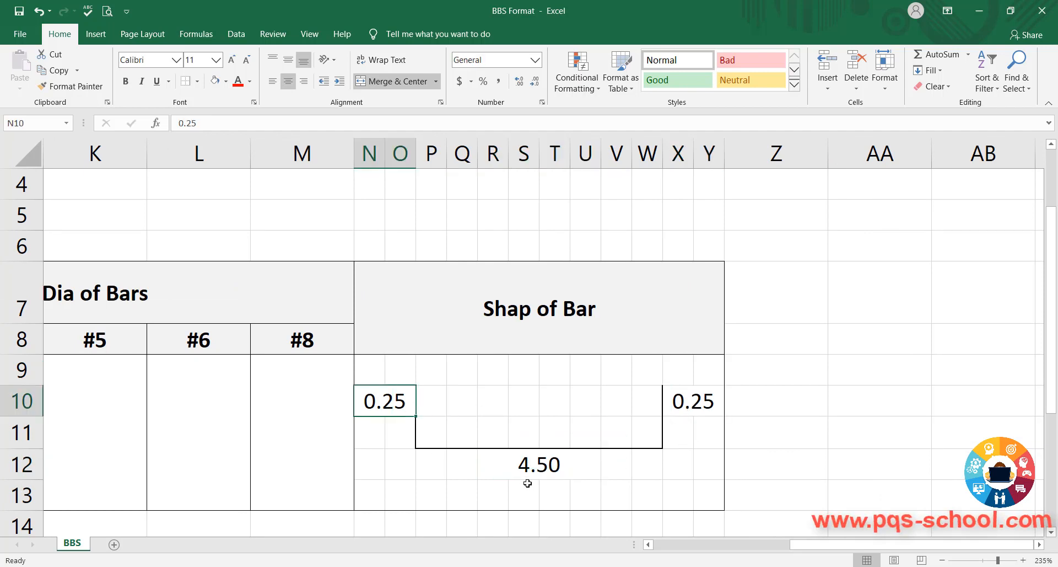
{"action": "left_click", "coordinate": [538, 466]}
{"action": "left_click", "coordinate": [699, 402]}
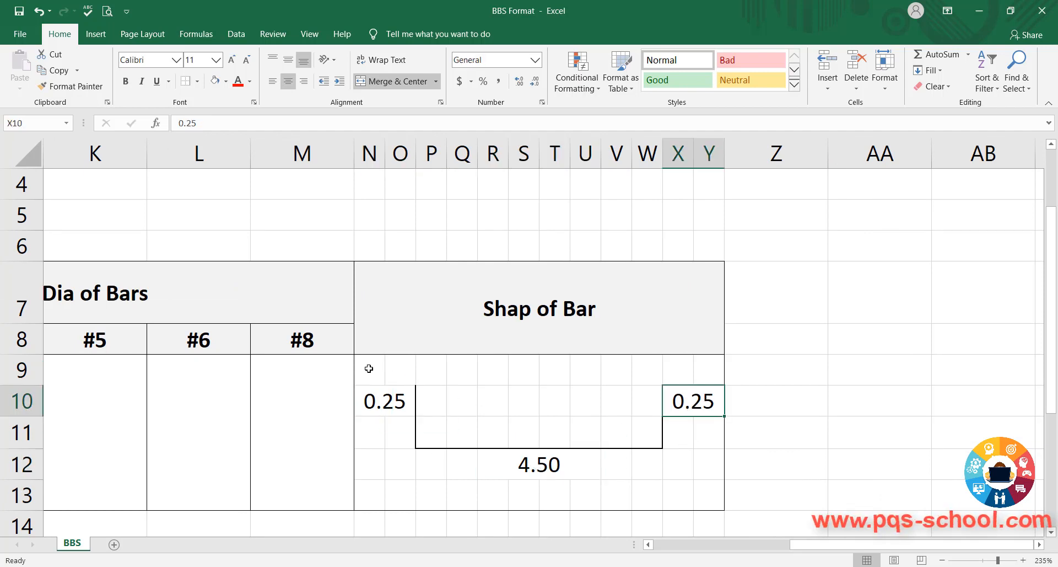
{"action": "left_click_drag", "start_coordinate": [370, 368], "coordinate": [704, 494]}
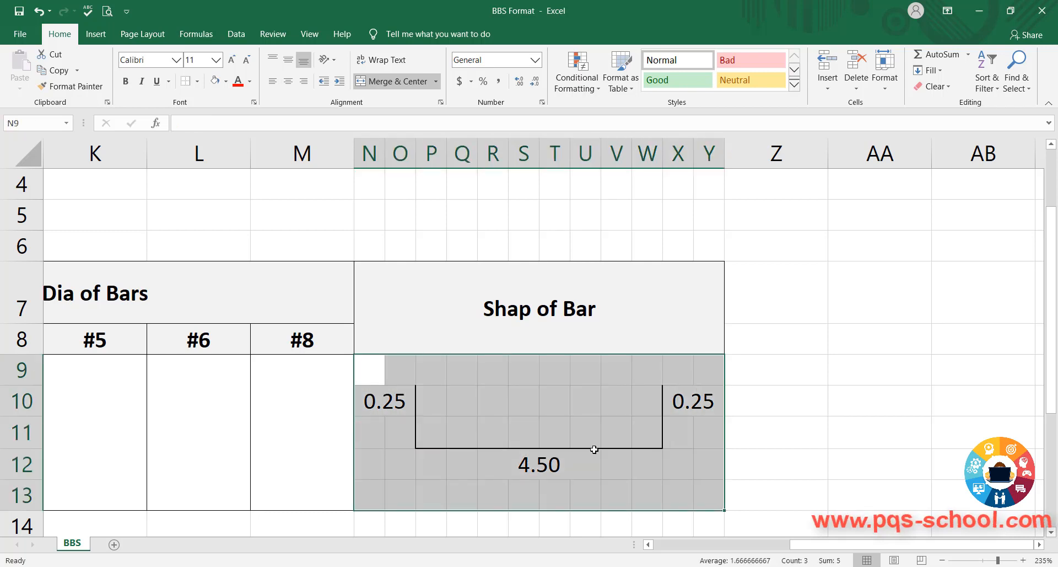
{"action": "left_click", "coordinate": [555, 431]}
{"action": "left_click", "coordinate": [485, 427]}
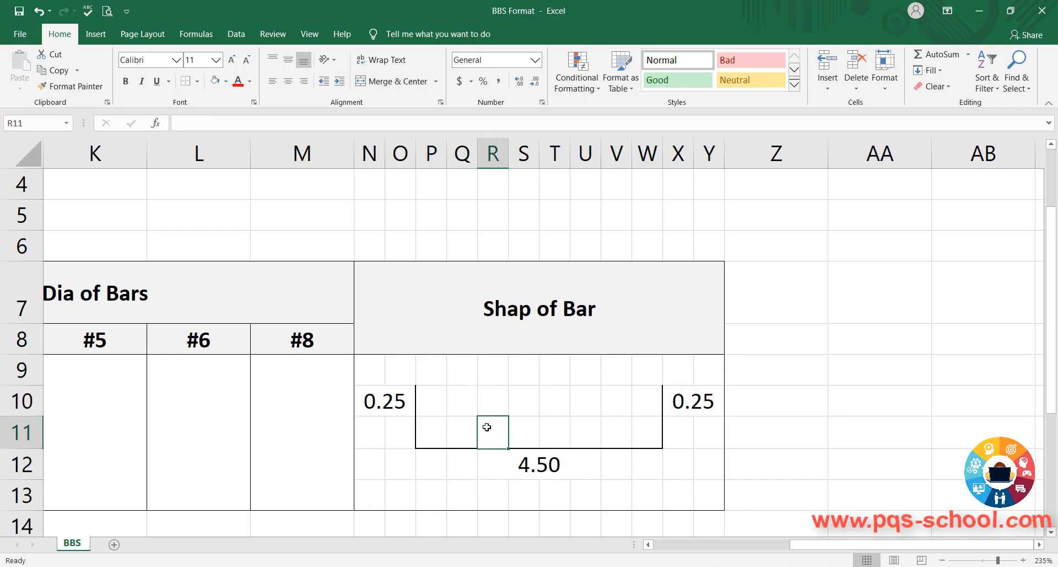
Enter the cut length in G9 as the sum of the bar shape dimensions, =SUM(N9:Y13).
{"action": "key", "text": "Left"}
{"action": "key", "text": "Left"}
{"action": "key", "text": "Left"}
{"action": "key", "text": "Left"}
{"action": "key", "text": "Left"}
{"action": "key", "text": "Left"}
{"action": "key", "text": "Left"}
{"action": "key", "text": "Left"}
{"action": "key", "text": "Left"}
{"action": "key", "text": "Left"}
{"action": "key", "text": "Left"}
{"action": "key", "text": "Left"}
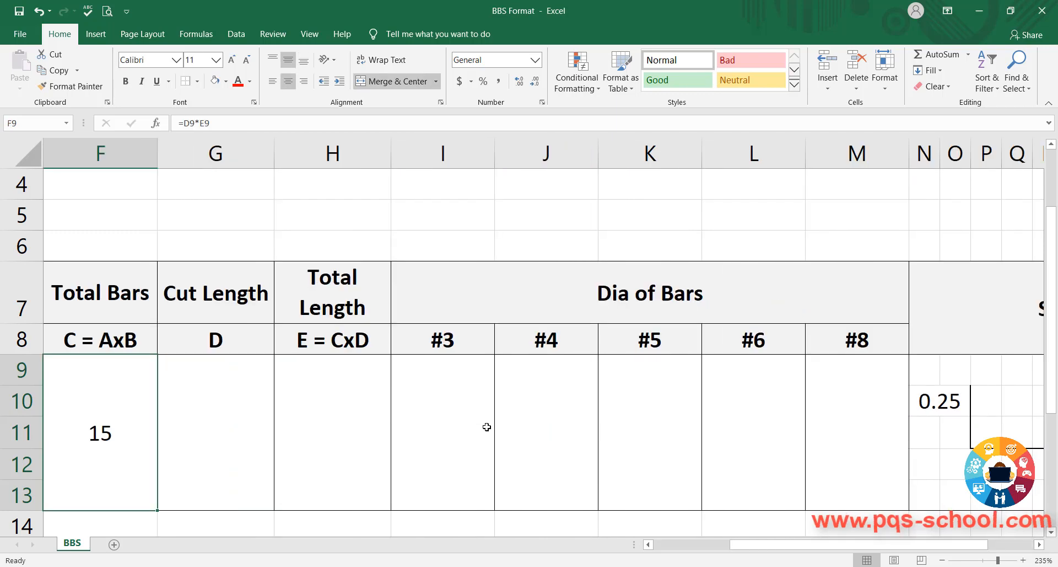
{"action": "scroll", "coordinate": [544, 364], "scroll_direction": "down", "scroll_amount": 5, "text": "ctrl"}
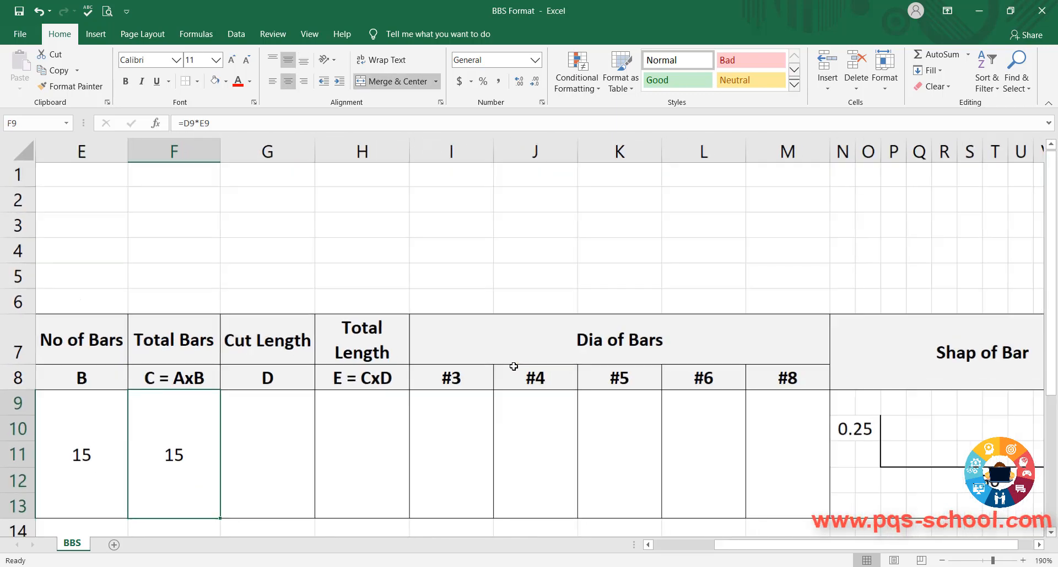
{"action": "left_click", "coordinate": [291, 414]}
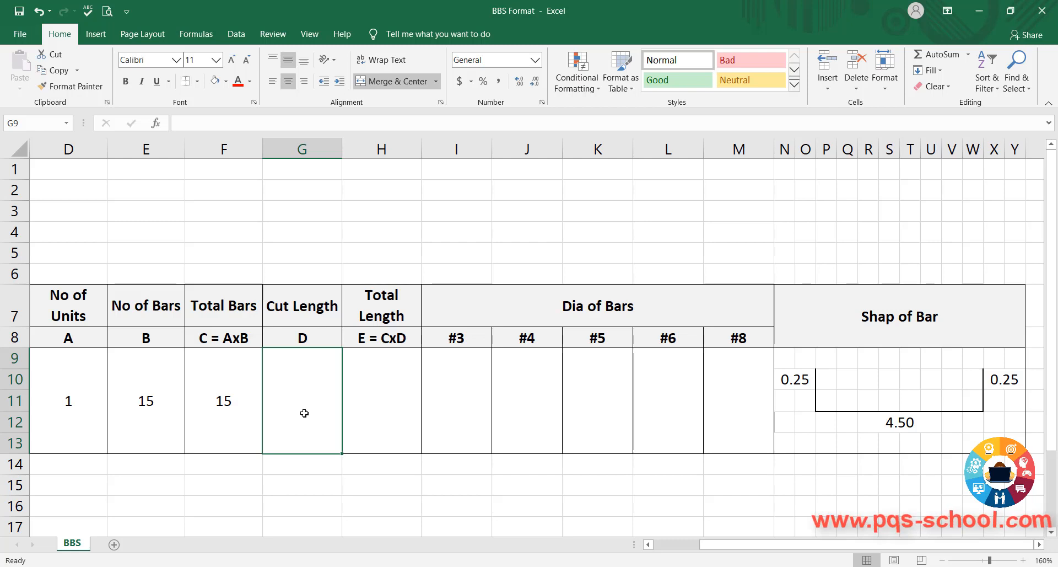
{"action": "type", "text": "="}
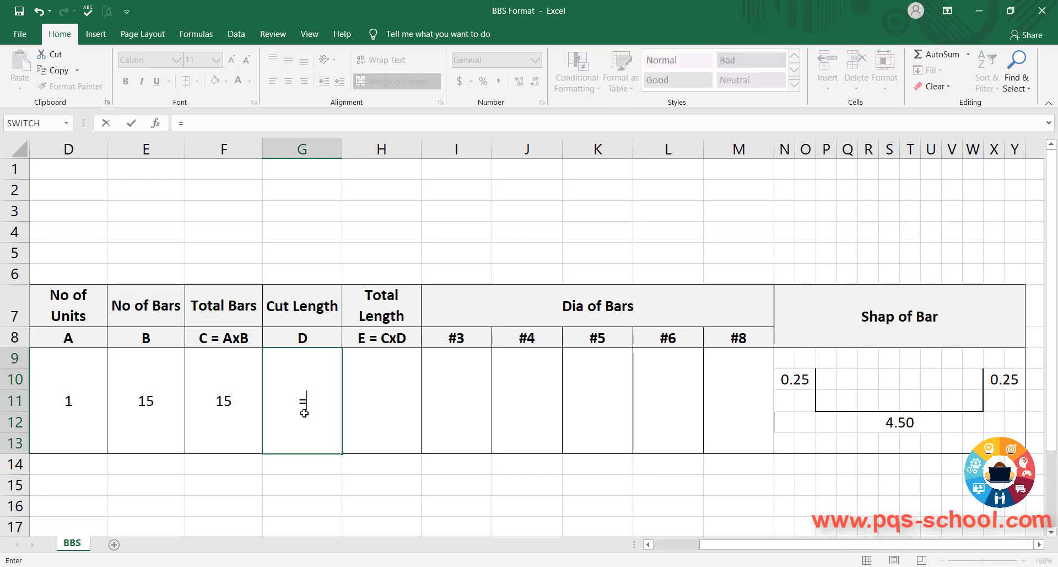
{"action": "type", "text": "sum"}
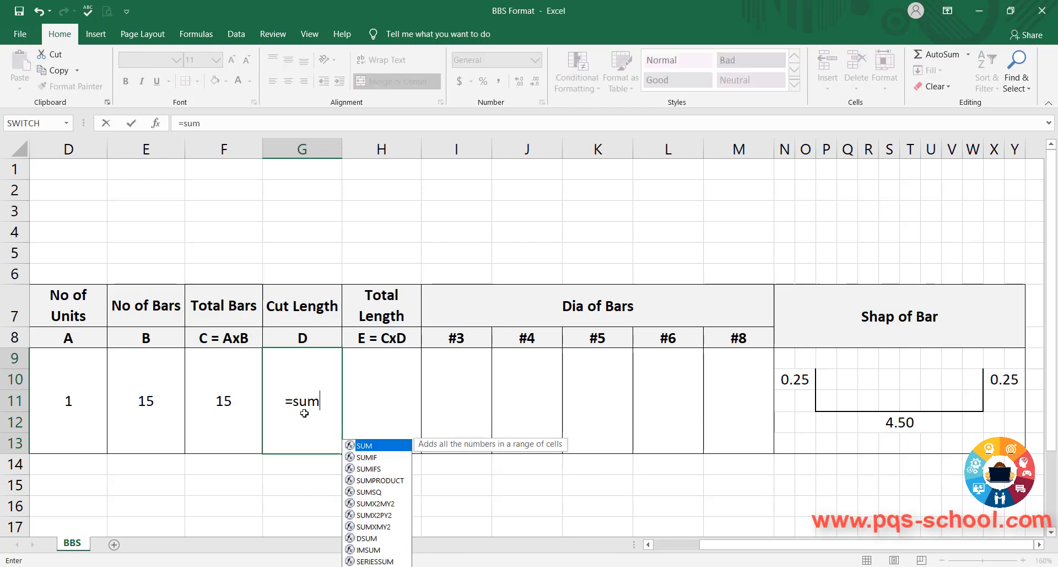
{"action": "type", "text": "("}
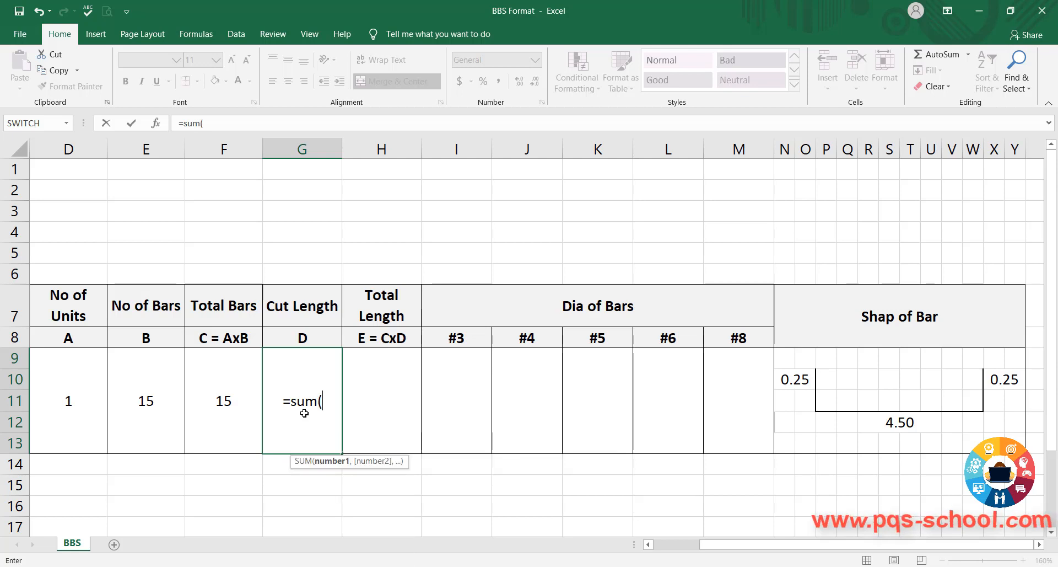
{"action": "left_click_drag", "start_coordinate": [787, 355], "coordinate": [1017, 447]}
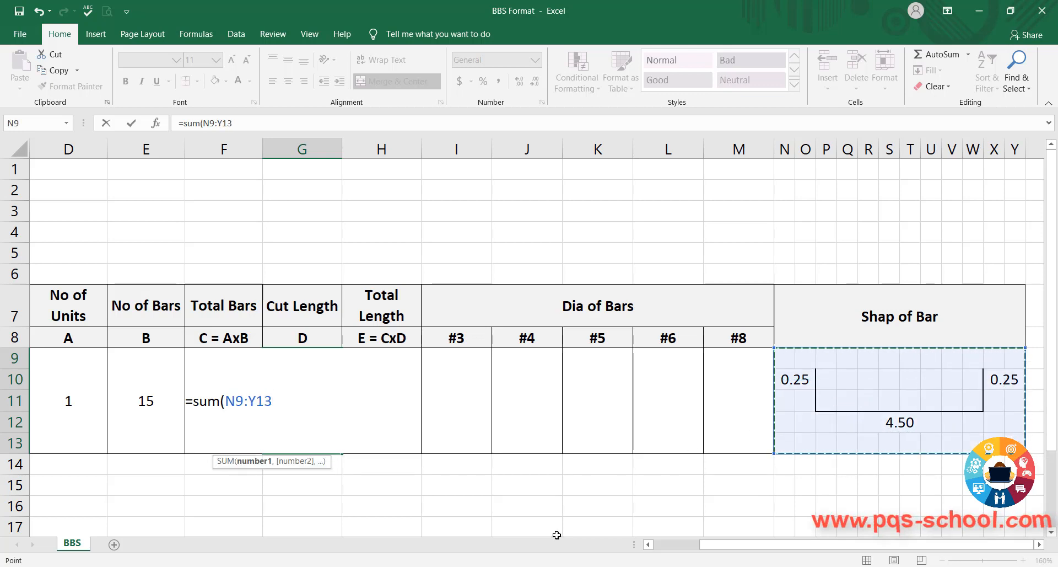
{"action": "type", "text": ")"}
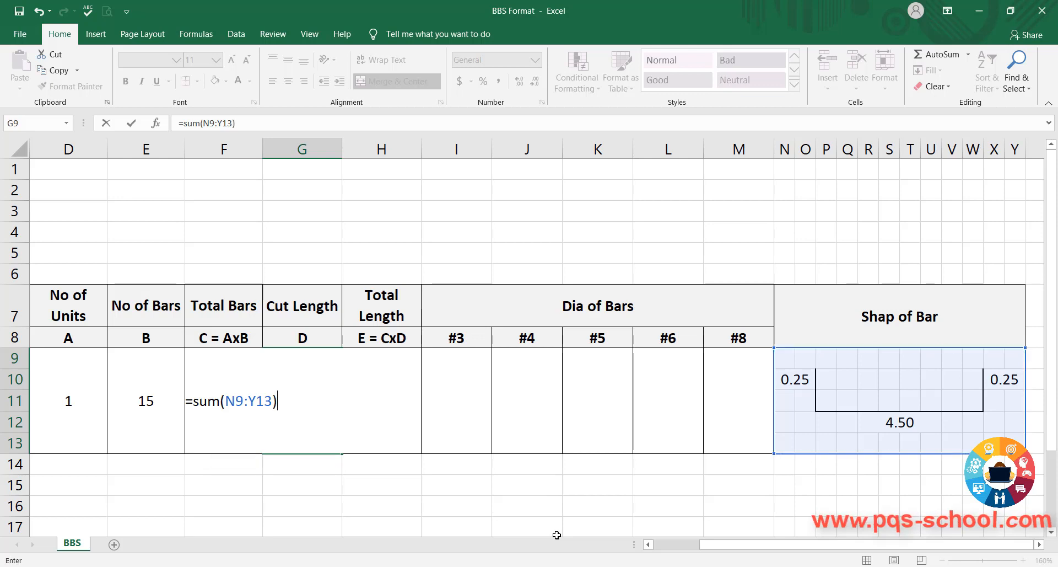
{"action": "key", "text": "Return"}
{"action": "key", "text": "Up"}
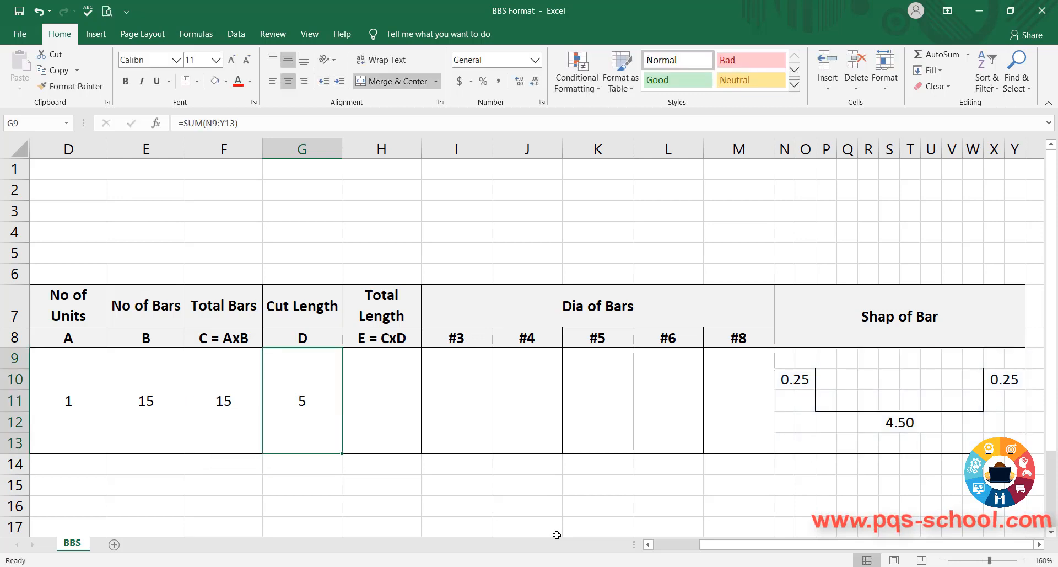
Examine the leg and base dimensions of the bar shape that feed the cut length in G9.
{"action": "key", "text": "Right"}
{"action": "key", "text": "Right"}
{"action": "key", "text": "Right"}
{"action": "key", "text": "Right"}
{"action": "key", "text": "Right"}
{"action": "key", "text": "Right"}
{"action": "key", "text": "Right"}
{"action": "key", "text": "Right"}
{"action": "key", "text": "Right"}
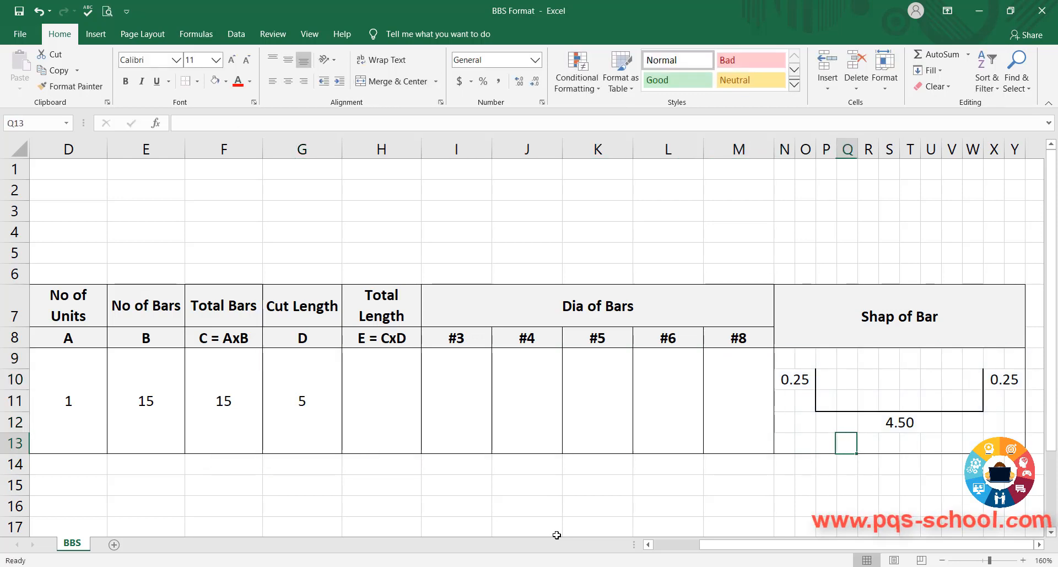
{"action": "key", "text": "Up"}
{"action": "key", "text": "Up"}
{"action": "key", "text": "Right"}
{"action": "key", "text": "Right"}
{"action": "key", "text": "Down"}
{"action": "key", "text": "Left"}
{"action": "key", "text": "Left"}
{"action": "key", "text": "Left"}
{"action": "key", "text": "Left"}
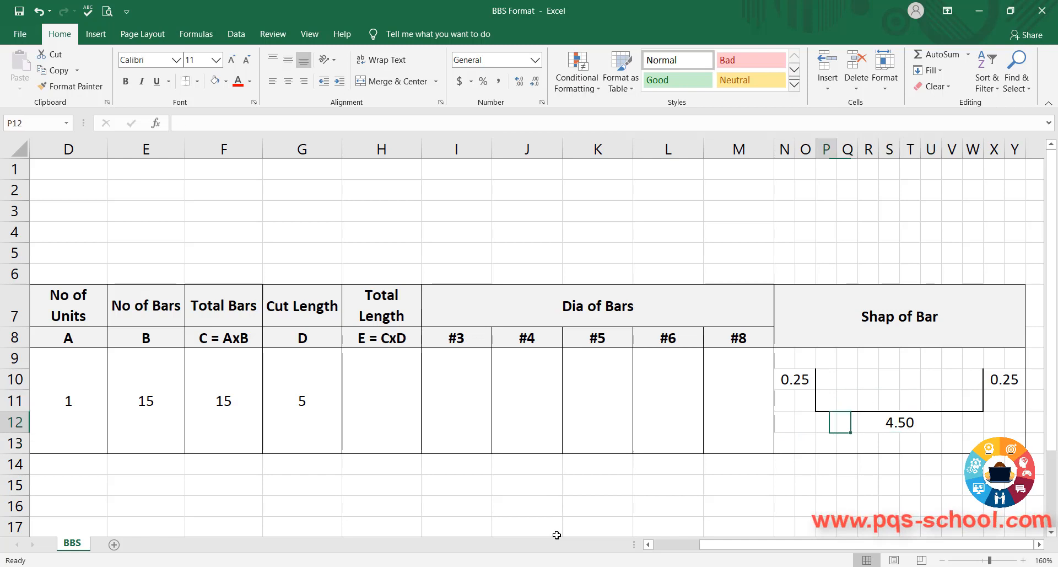
{"action": "left_click", "coordinate": [313, 411]}
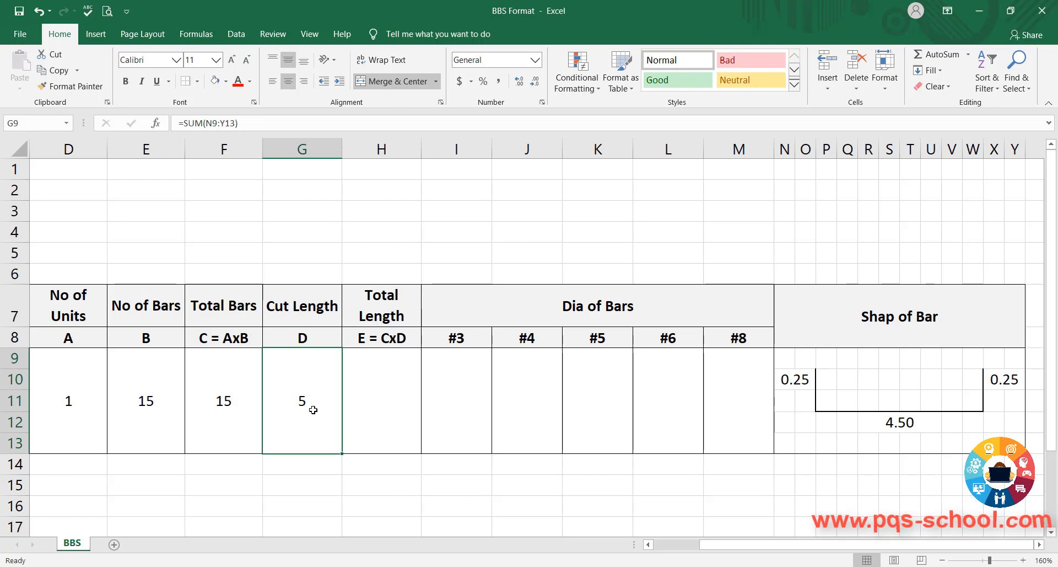
Set the base length below the bar shape in R12 to 15.25.
{"action": "left_click", "coordinate": [798, 379]}
{"action": "left_click", "coordinate": [901, 425]}
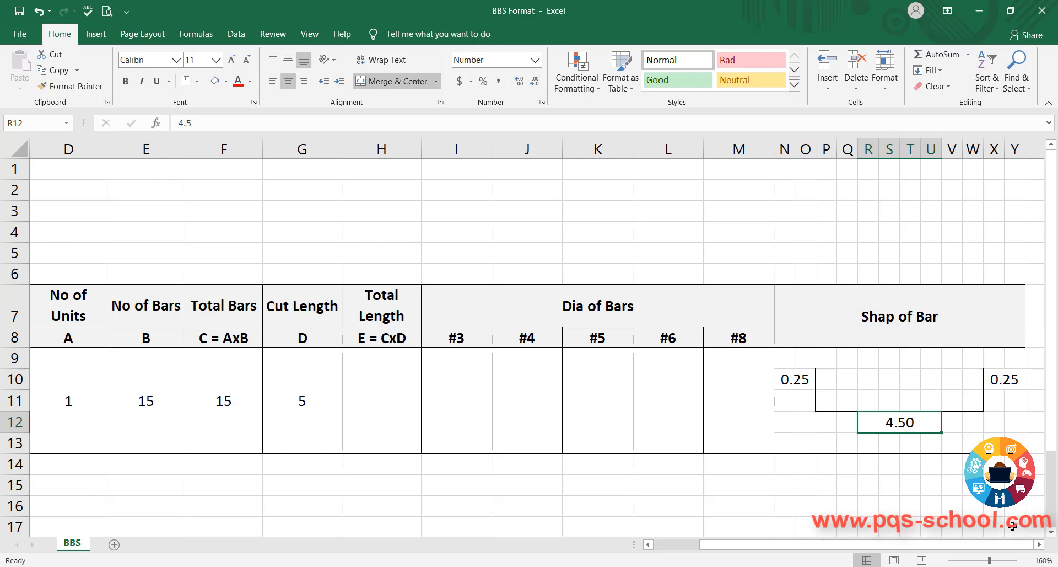
{"action": "type", "text": "15."}
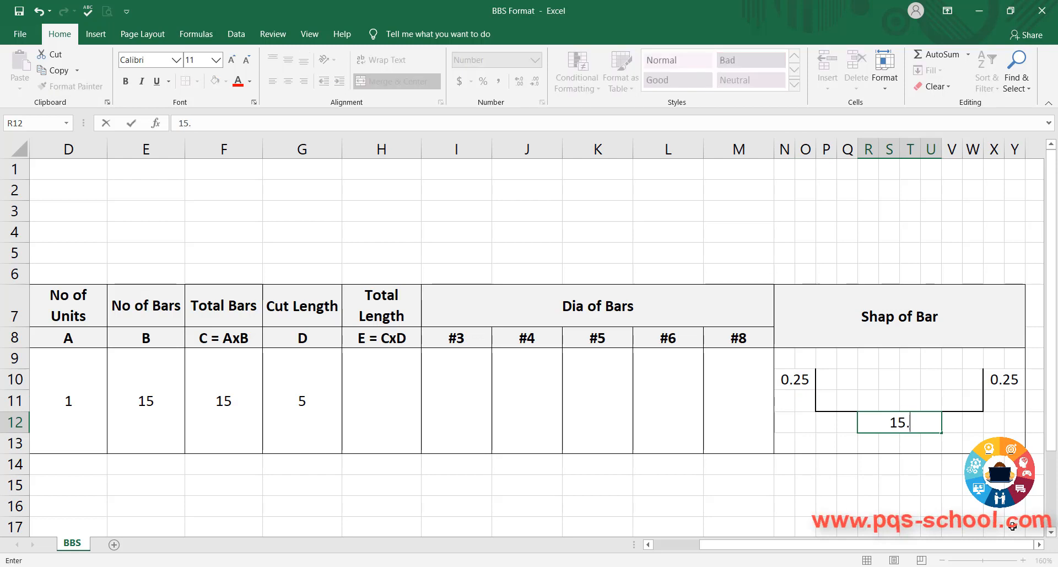
{"action": "type", "text": "25"}
{"action": "key", "text": "Return"}
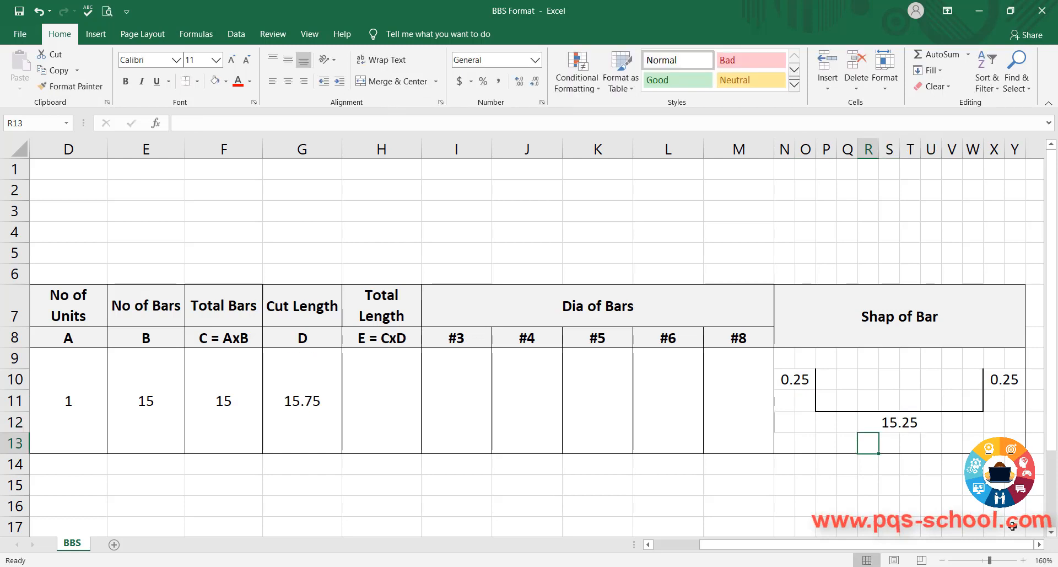
Check the cut length in G9 and the shape range its formula refers to.
{"action": "key", "text": "Up"}
{"action": "key", "text": "Up"}
{"action": "key", "text": "Left"}
{"action": "key", "text": "Left"}
{"action": "key", "text": "Left"}
{"action": "key", "text": "Left"}
{"action": "key", "text": "Left"}
{"action": "key", "text": "Left"}
{"action": "key", "text": "Left"}
{"action": "key", "text": "Left"}
{"action": "key", "text": "Left"}
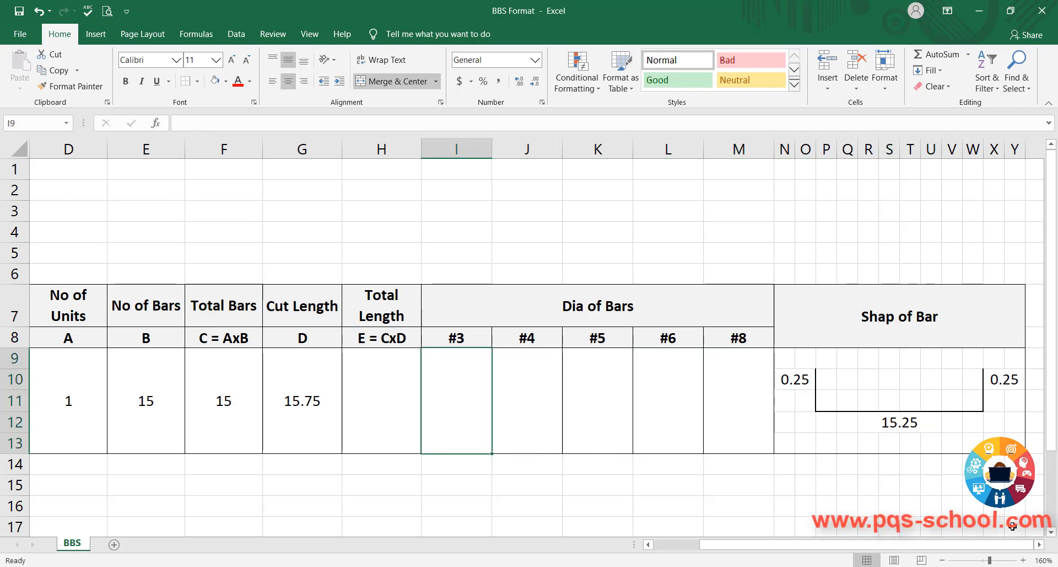
{"action": "key", "text": "Left"}
{"action": "key", "text": "Left"}
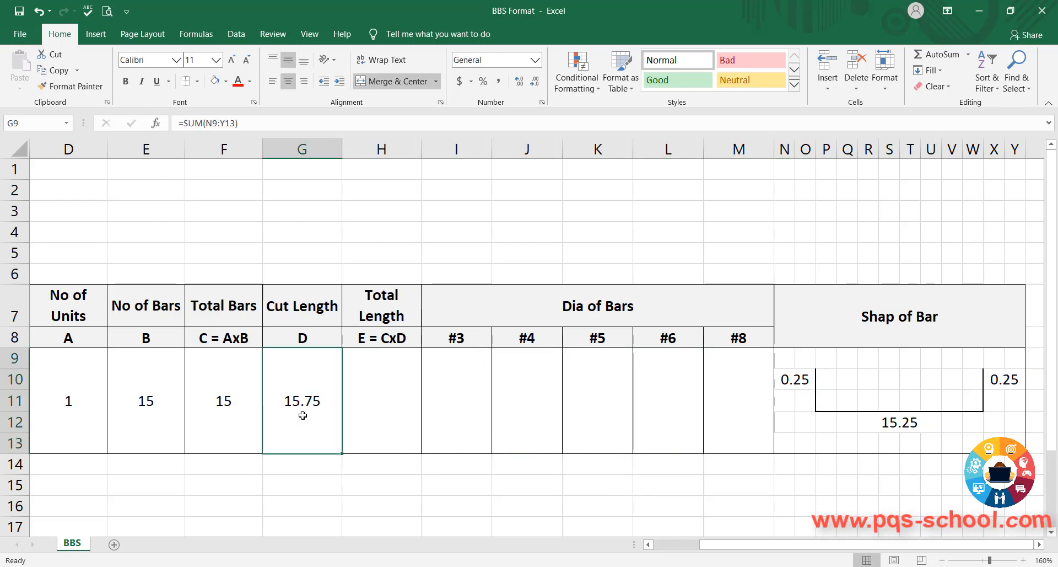
{"action": "double_click", "coordinate": [301, 442]}
{"action": "key", "text": "ctrl+Return"}
Calculate the total length in H9 as total bars times cut length, =F9*G9.
{"action": "left_click", "coordinate": [358, 414]}
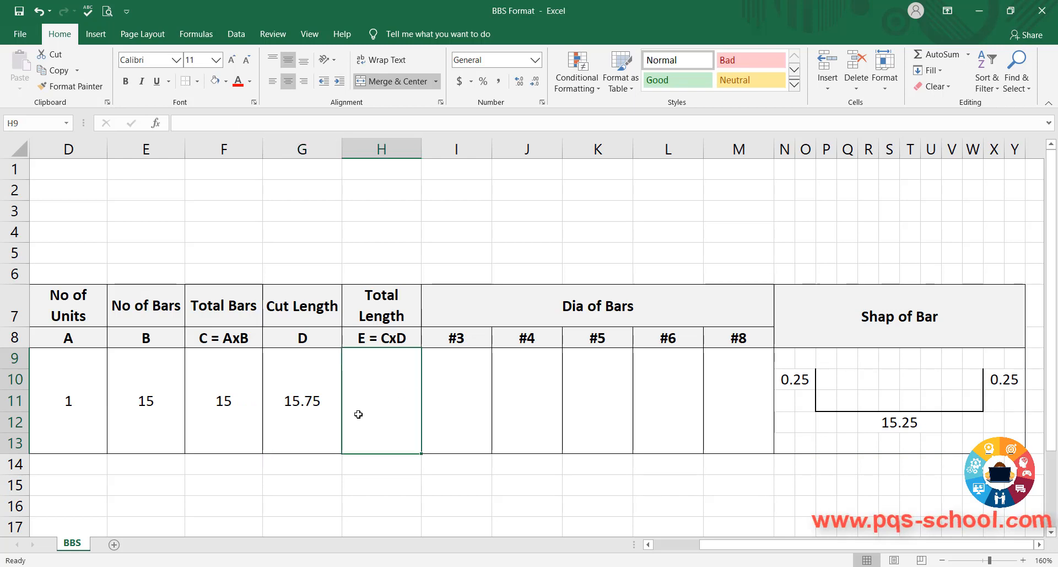
{"action": "type", "text": "="}
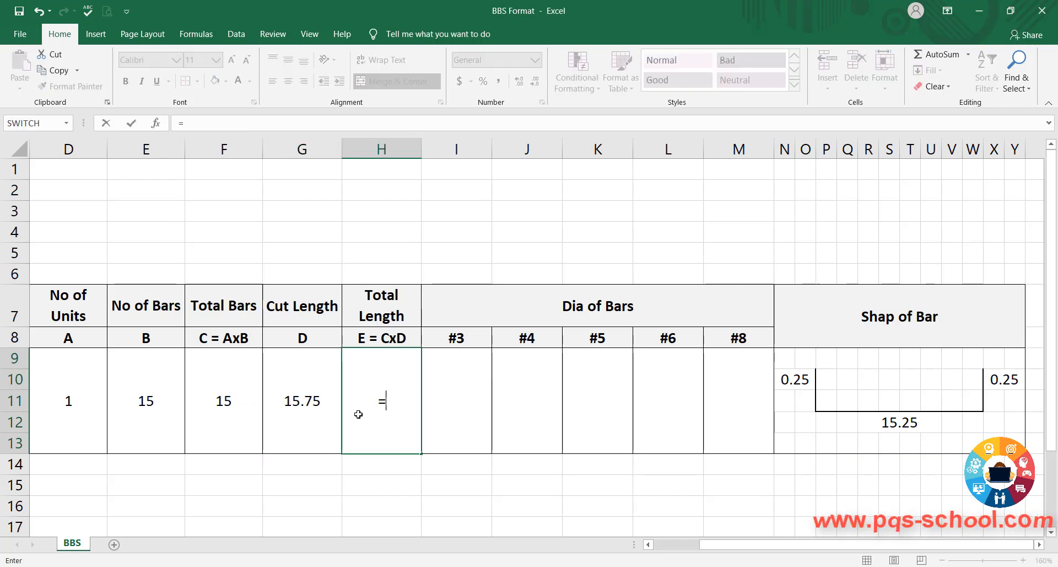
{"action": "left_click", "coordinate": [219, 401]}
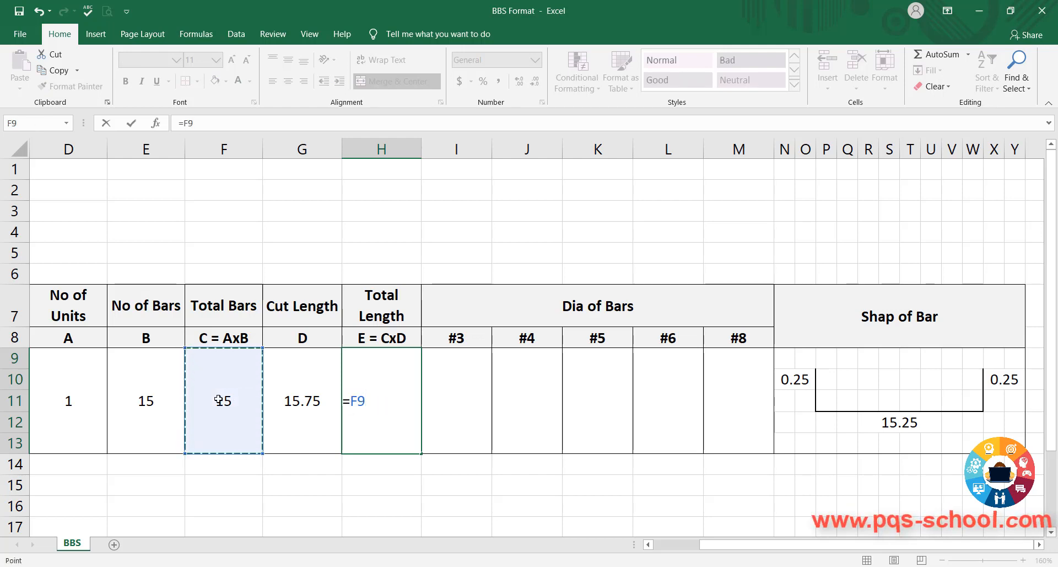
{"action": "type", "text": "*"}
{"action": "left_click", "coordinate": [299, 426]}
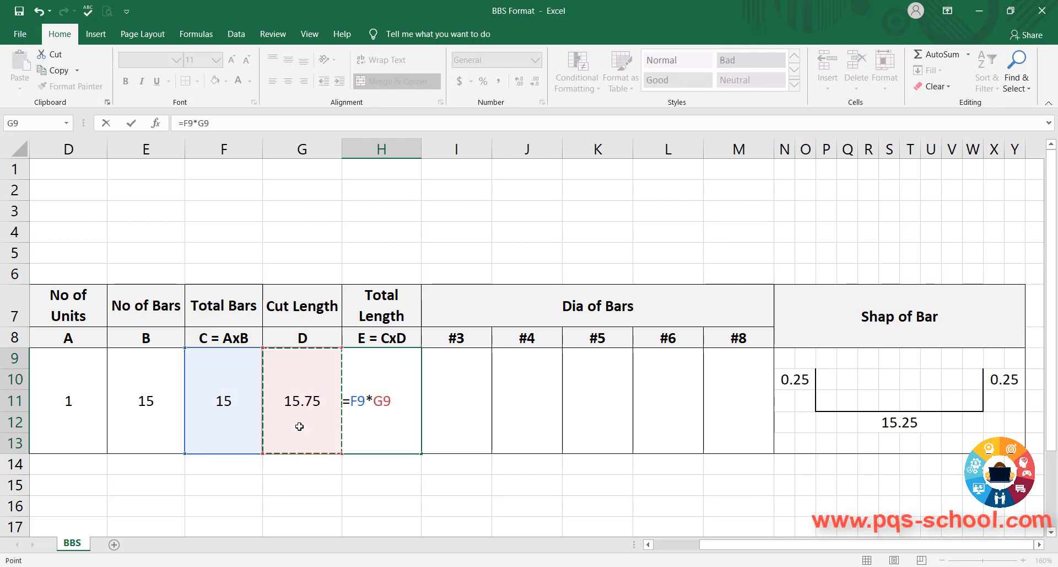
{"action": "key", "text": "Return"}
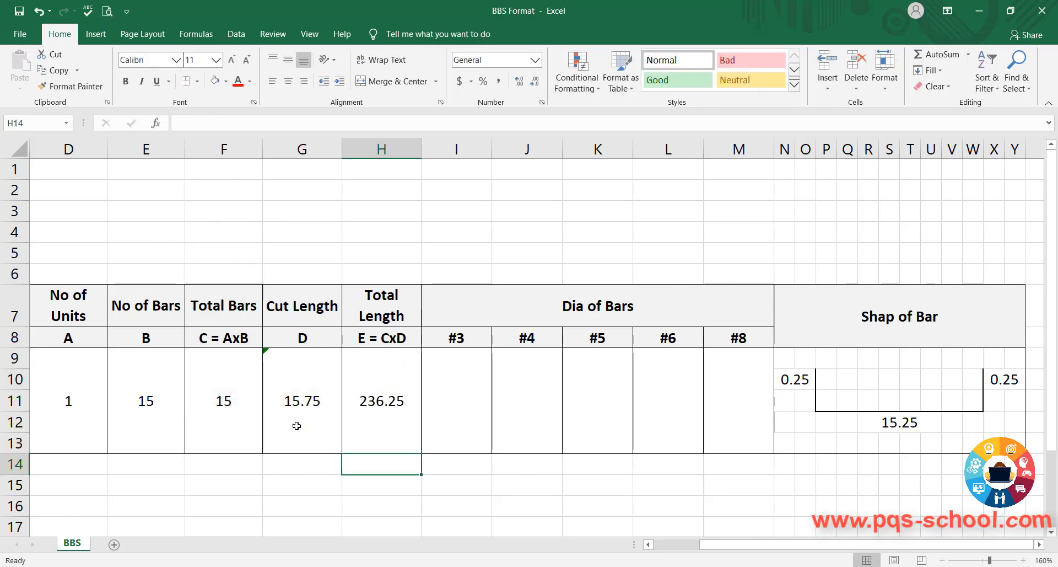
Fill the Total Length cell H9 with yellow.
{"action": "left_click", "coordinate": [385, 426]}
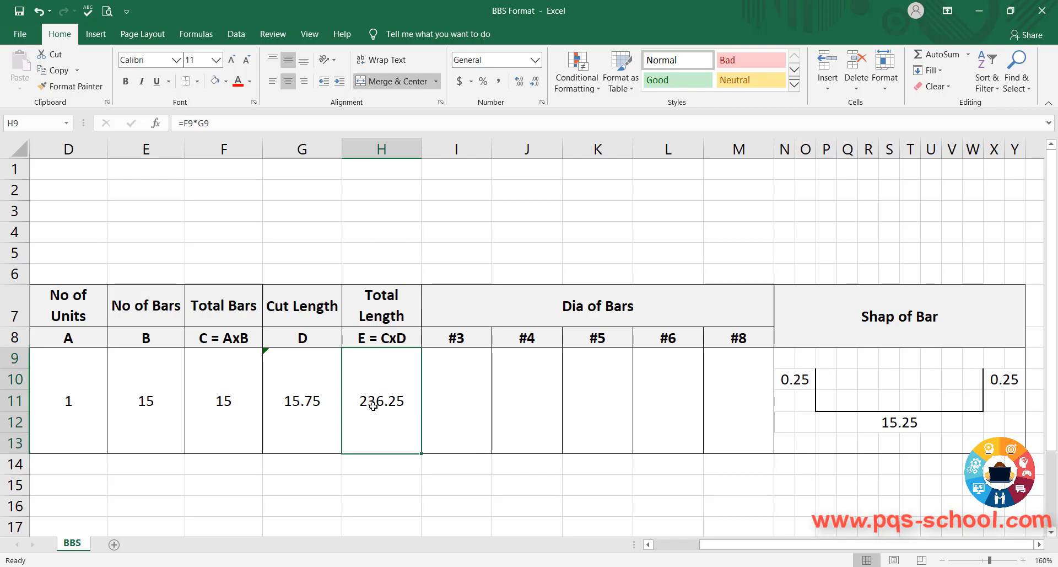
{"action": "left_click", "coordinate": [226, 81]}
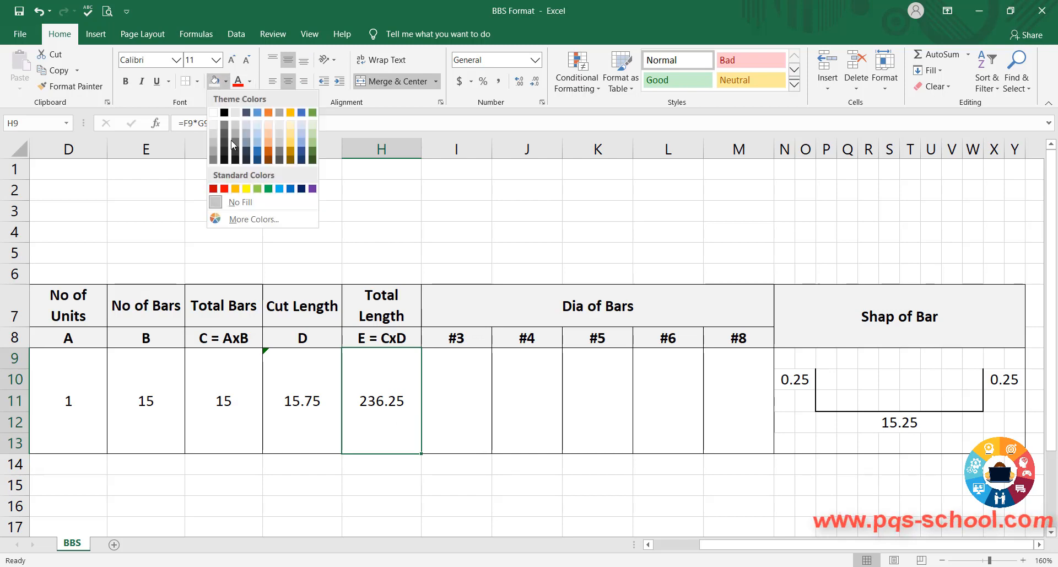
{"action": "left_click", "coordinate": [246, 188]}
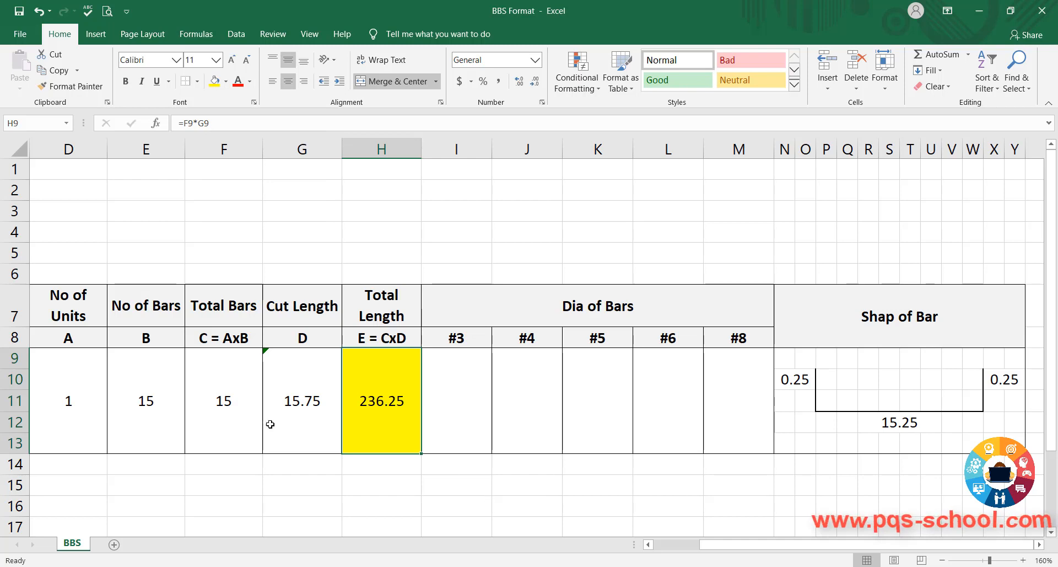
Review the Foundation main bar row from its serial number and description through to the cut length.
{"action": "left_click", "coordinate": [449, 419]}
{"action": "left_click", "coordinate": [330, 425]}
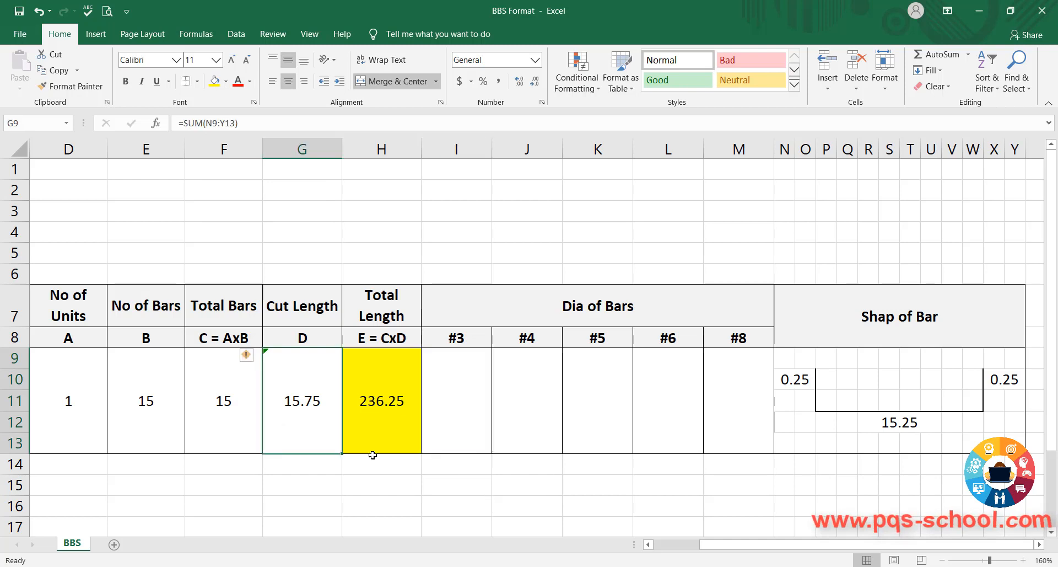
{"action": "key", "text": "Left"}
{"action": "key", "text": "Left"}
{"action": "key", "text": "Left"}
{"action": "key", "text": "Left"}
{"action": "key", "text": "Left"}
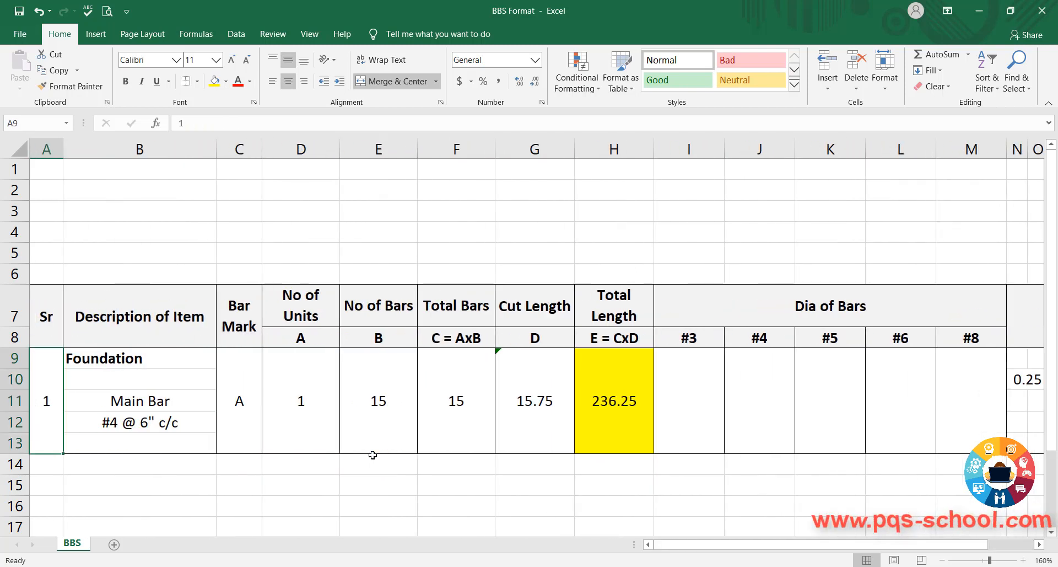
{"action": "key", "text": "Right"}
{"action": "key", "text": "Down"}
{"action": "key", "text": "Right"}
{"action": "key", "text": "Right"}
{"action": "key", "text": "Right"}
{"action": "key", "text": "Right"}
{"action": "key", "text": "Right"}
{"action": "key", "text": "Right"}
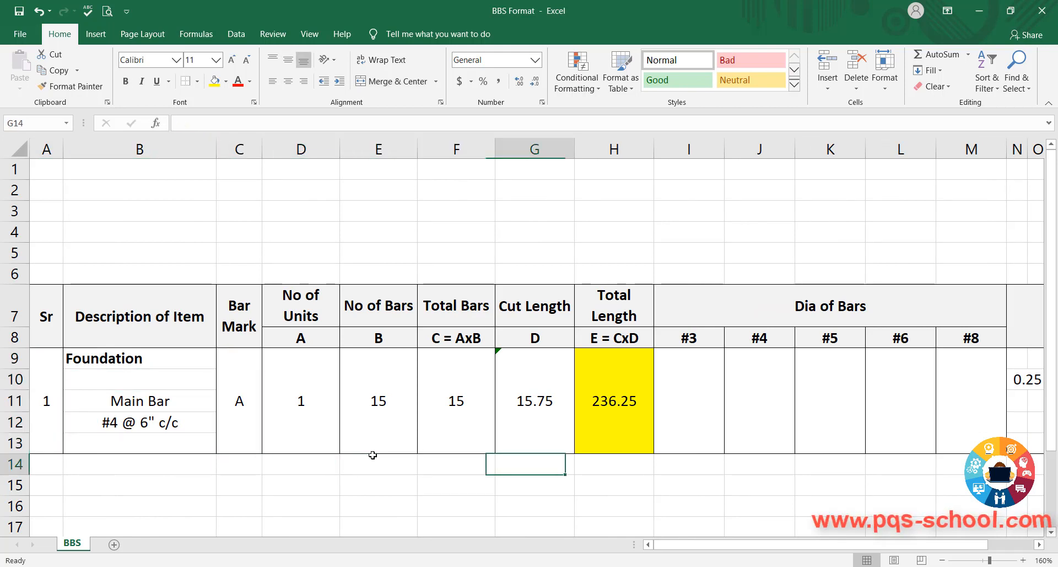
Link the #4 diameter cell J9 to the total length with =H9.
{"action": "left_click", "coordinate": [752, 408]}
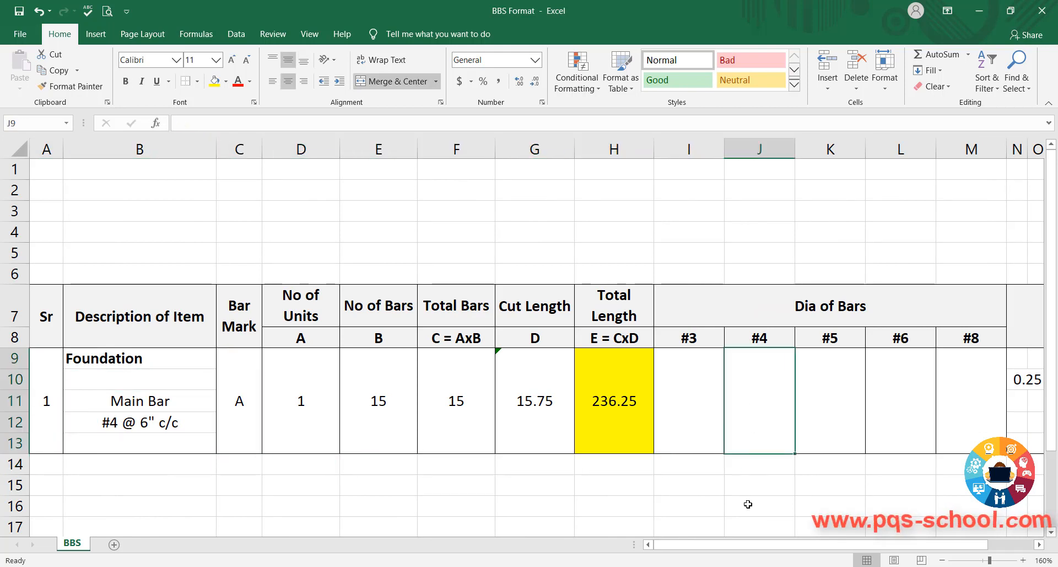
{"action": "type", "text": "="}
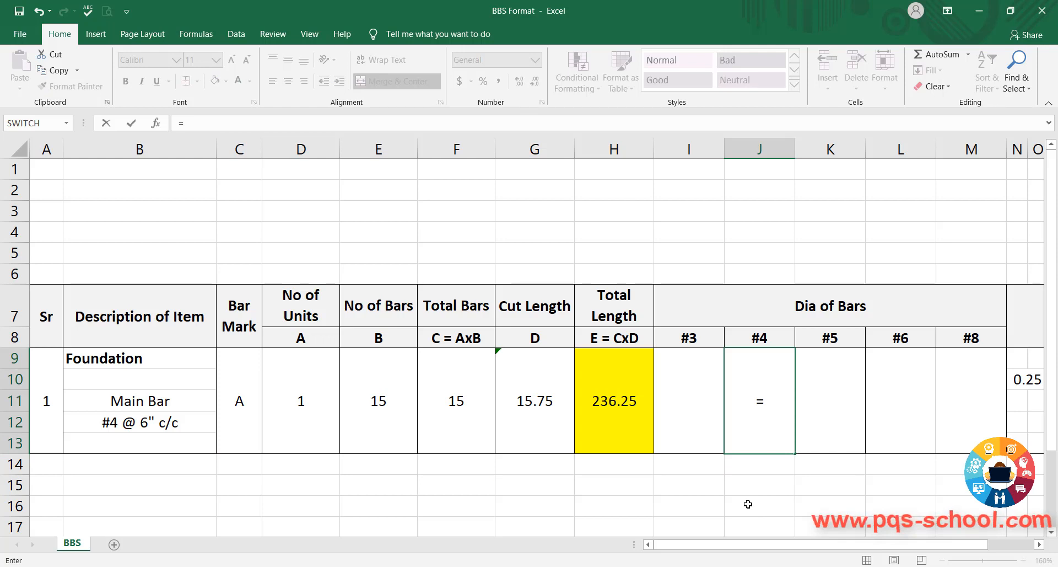
{"action": "left_click", "coordinate": [613, 423]}
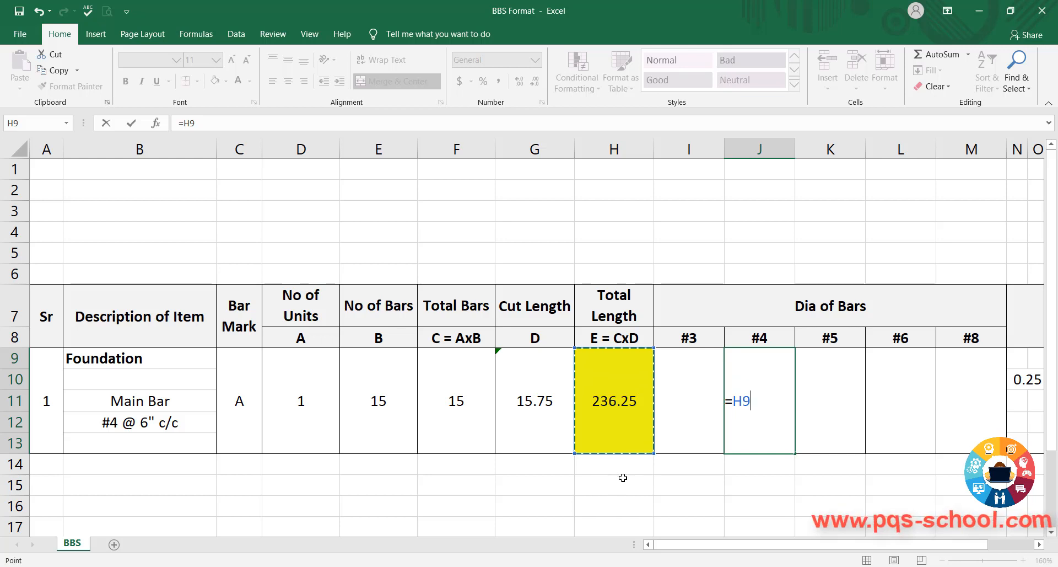
{"action": "key", "text": "Return"}
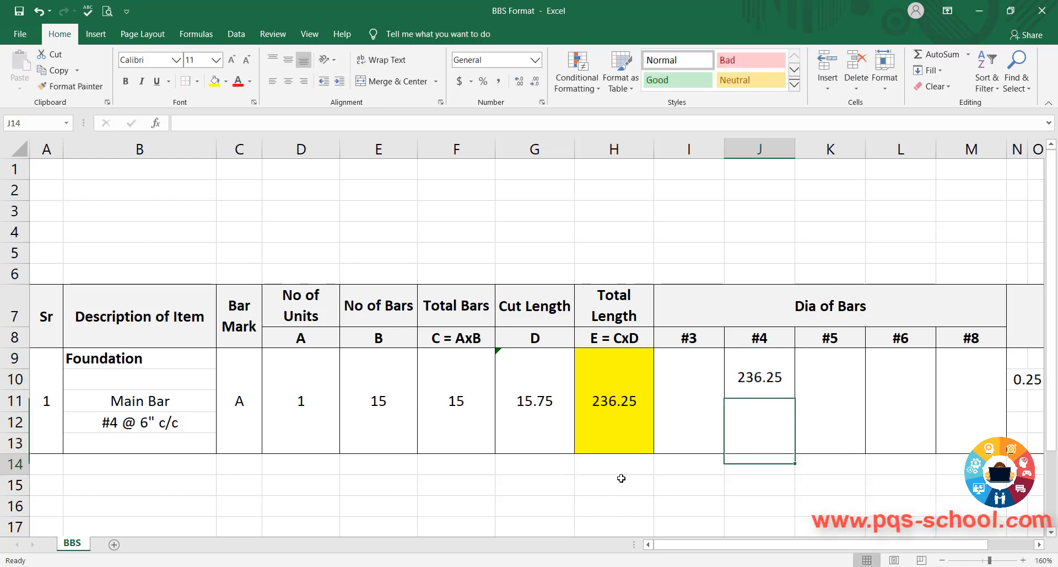
{"action": "left_click", "coordinate": [766, 379]}
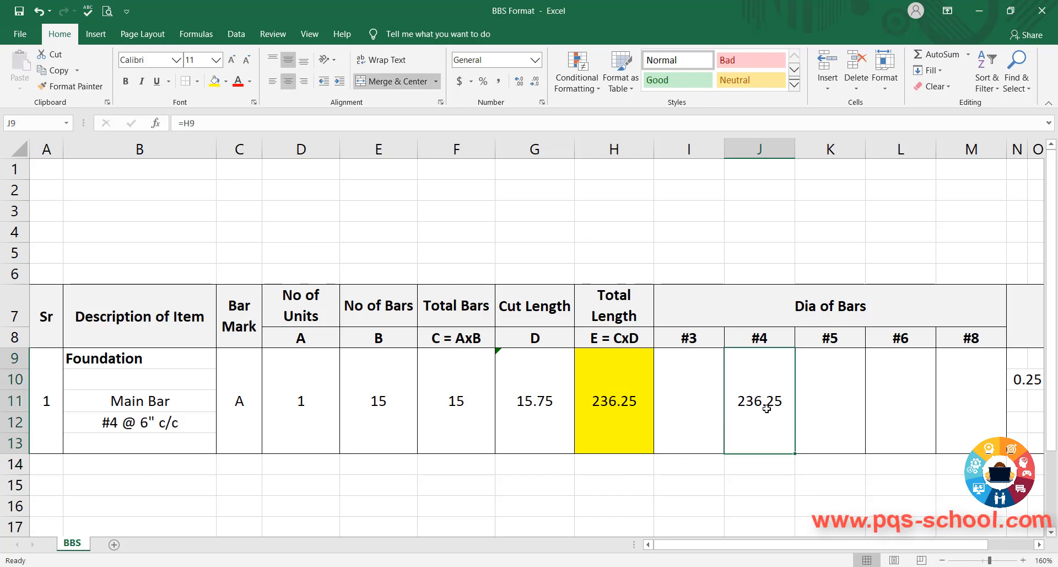
{"action": "mouse_move", "coordinate": [759, 394]}
{"action": "left_mouse_down"}
{"action": "mouse_move", "coordinate": [761, 532]}
{"action": "mouse_move", "coordinate": [764, 366]}
{"action": "mouse_move", "coordinate": [783, 440]}
{"action": "left_mouse_up"}
{"action": "left_click", "coordinate": [697, 440]}
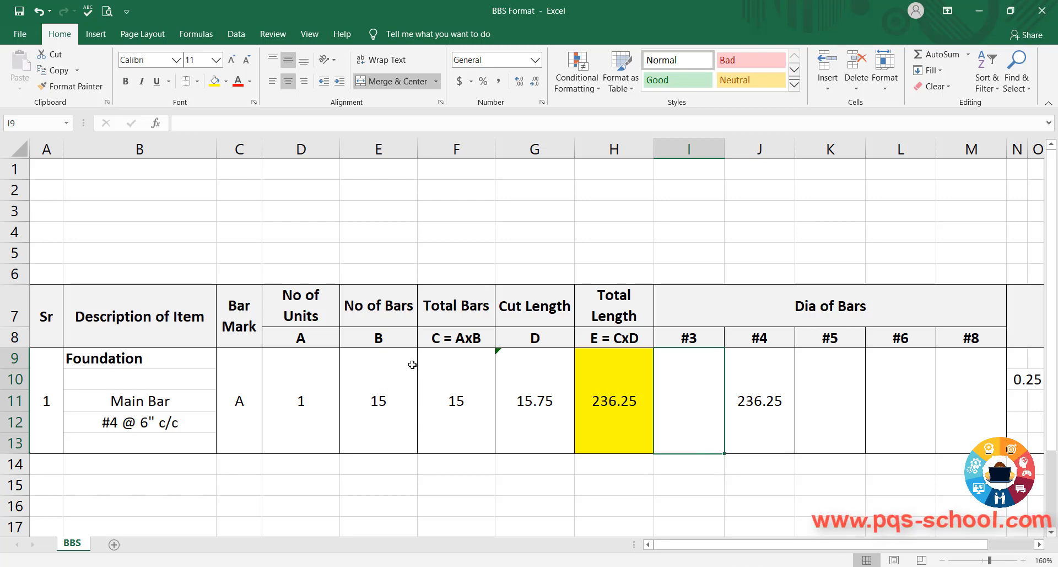
{"action": "scroll", "coordinate": [411, 366], "scroll_direction": "down", "scroll_amount": 3}
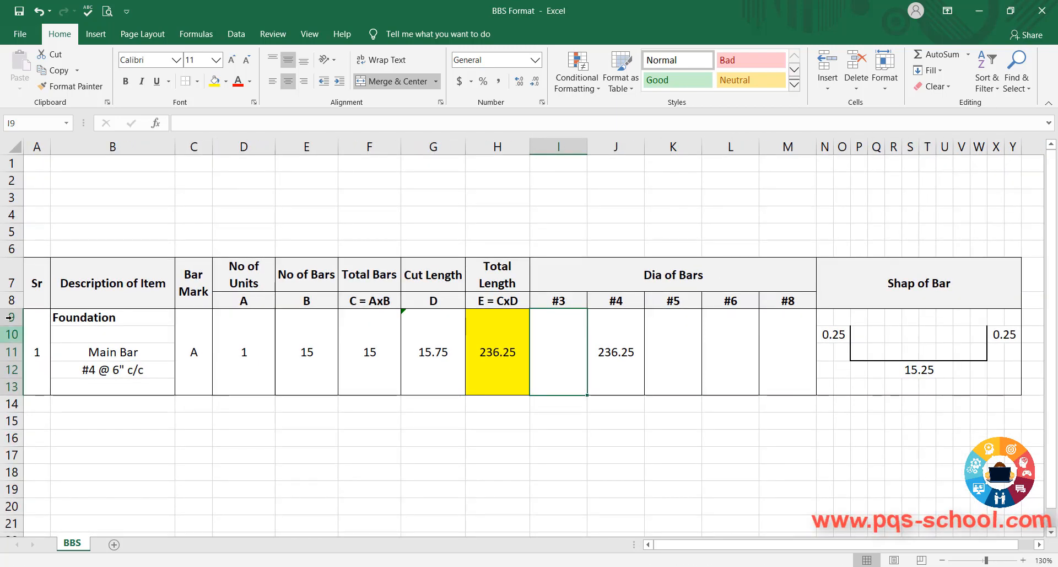
Copy the Foundation main bar entry in rows 9 to 13 and paste it directly below, starting at row 14.
{"action": "left_click_drag", "start_coordinate": [10, 317], "coordinate": [14, 387]}
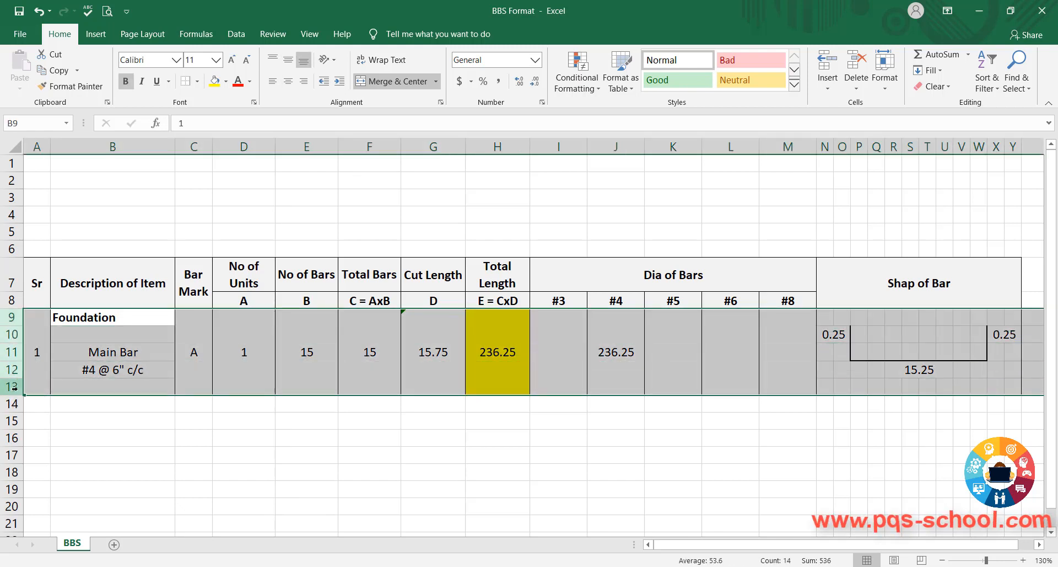
{"action": "key", "text": "ctrl+c"}
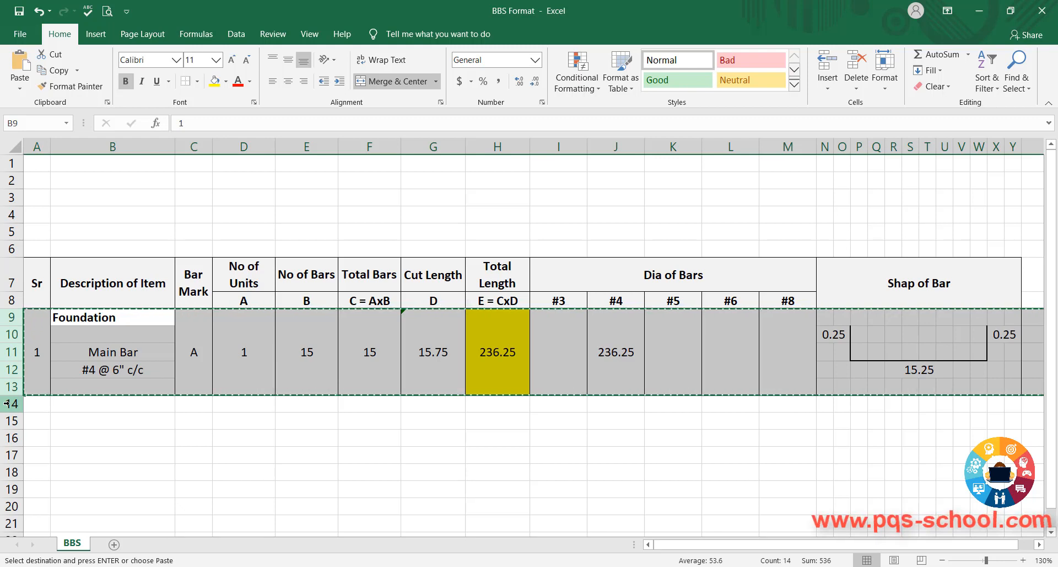
{"action": "left_click", "coordinate": [8, 404]}
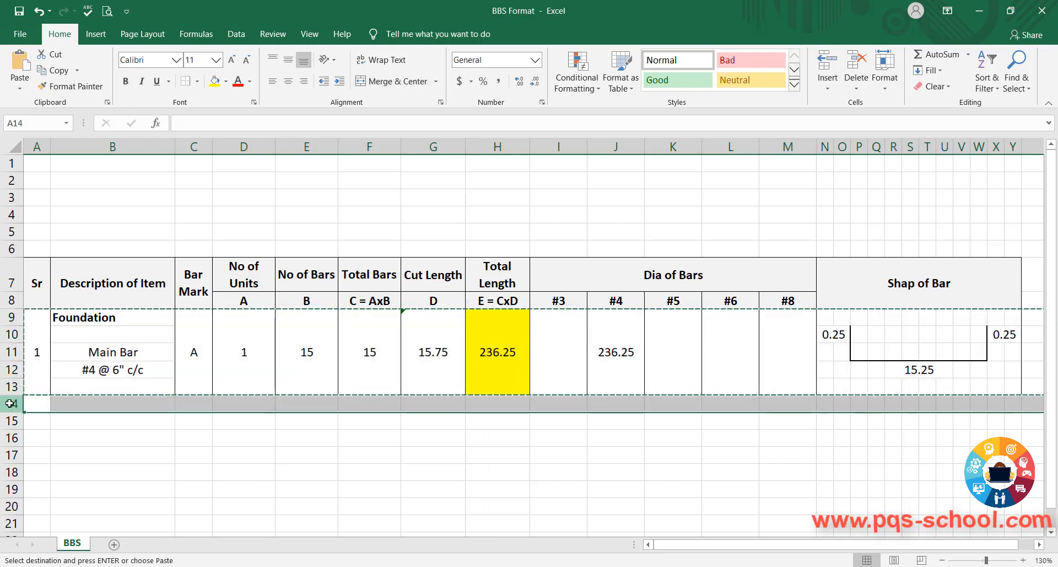
{"action": "left_click", "coordinate": [20, 63]}
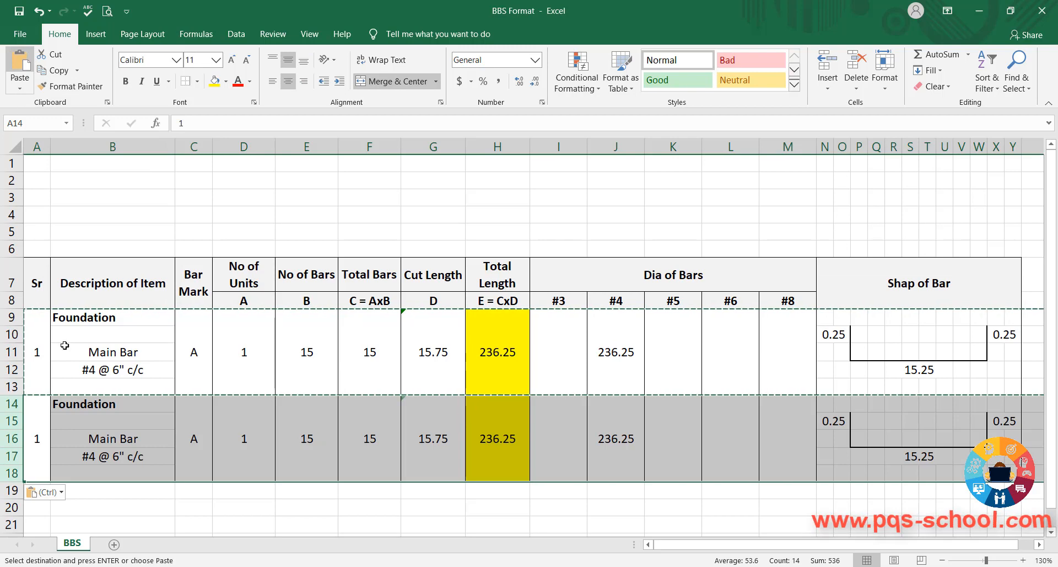
Set the pasted entry's serial number to 2 and its heading in B14 to Column.
{"action": "left_click", "coordinate": [180, 448]}
{"action": "left_click", "coordinate": [34, 445]}
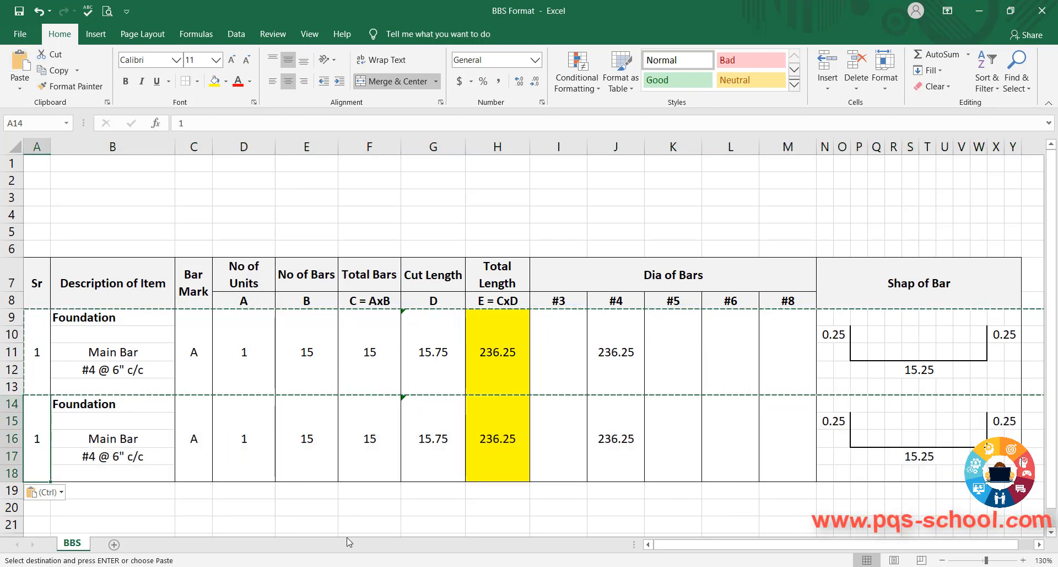
{"action": "type", "text": "2"}
{"action": "key", "text": "Tab"}
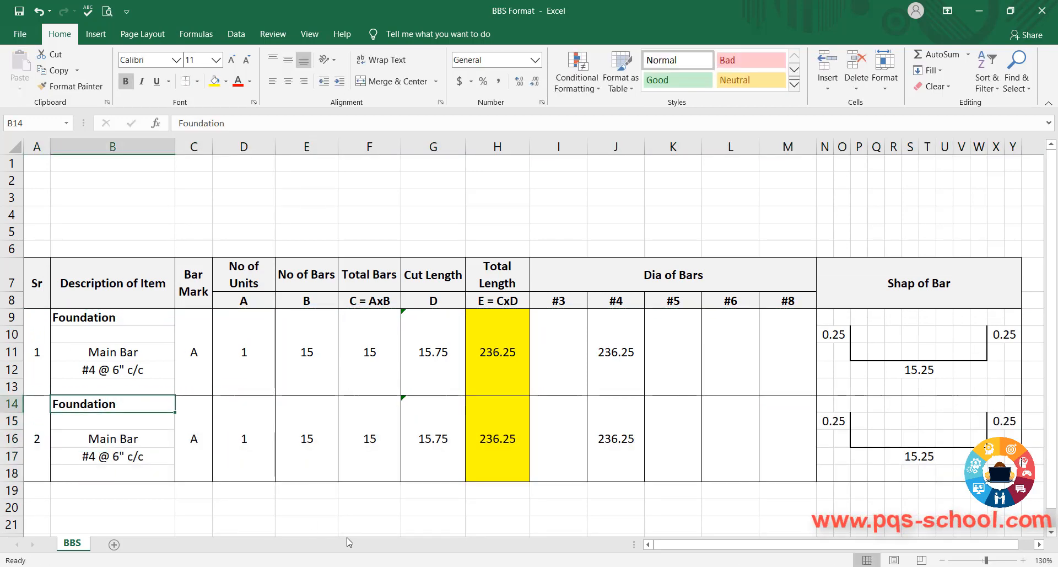
{"action": "type", "text": "S"}
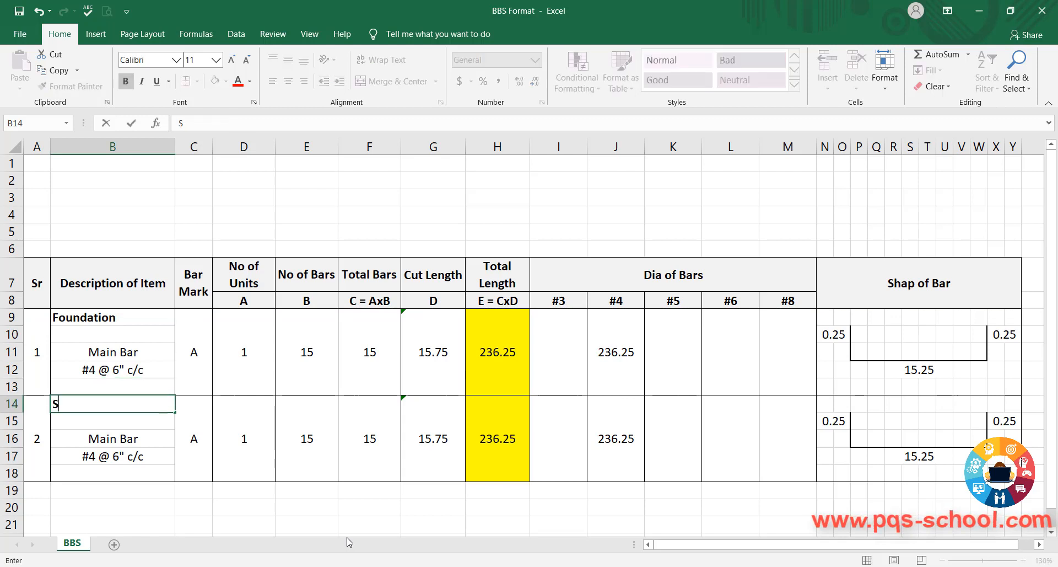
{"action": "key", "text": "BackSpace"}
{"action": "type", "text": "C"}
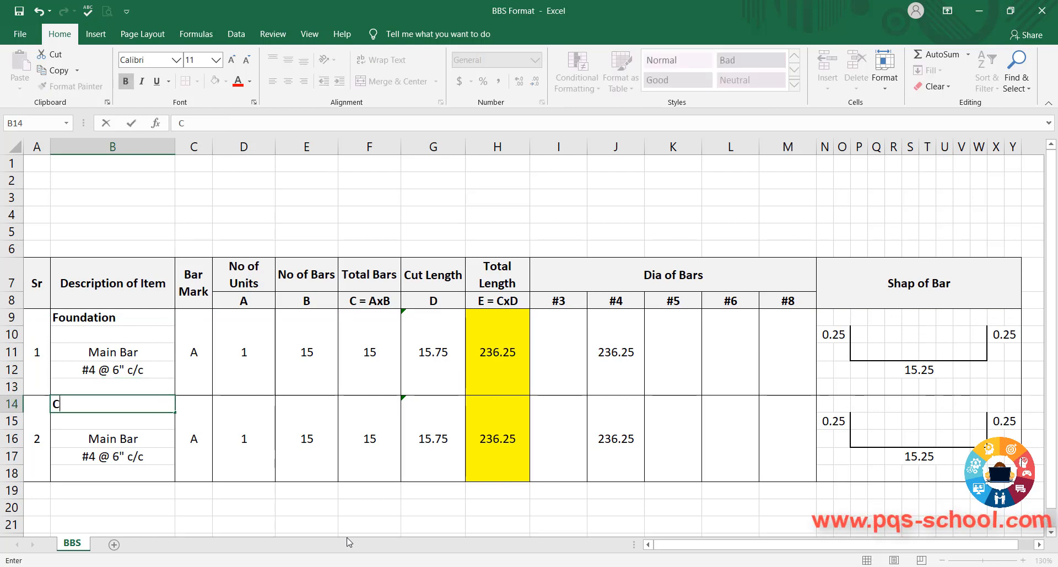
{"action": "type", "text": "olumn"}
{"action": "key", "text": "Return"}
{"action": "key", "text": "Return"}
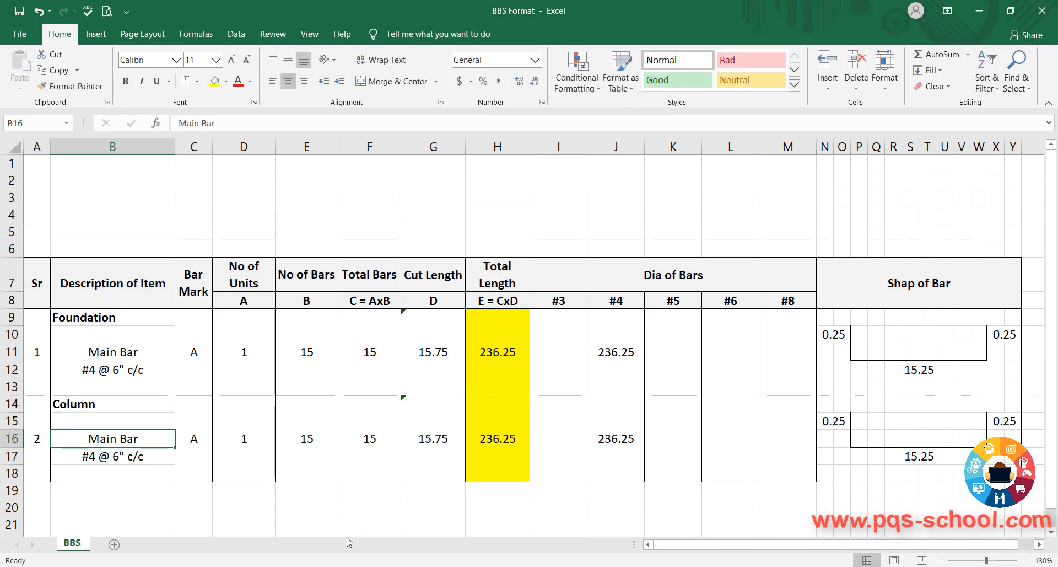
Replace the bar name in B16 of the Column entry with Stirrups.
{"action": "type", "text": "Sti"}
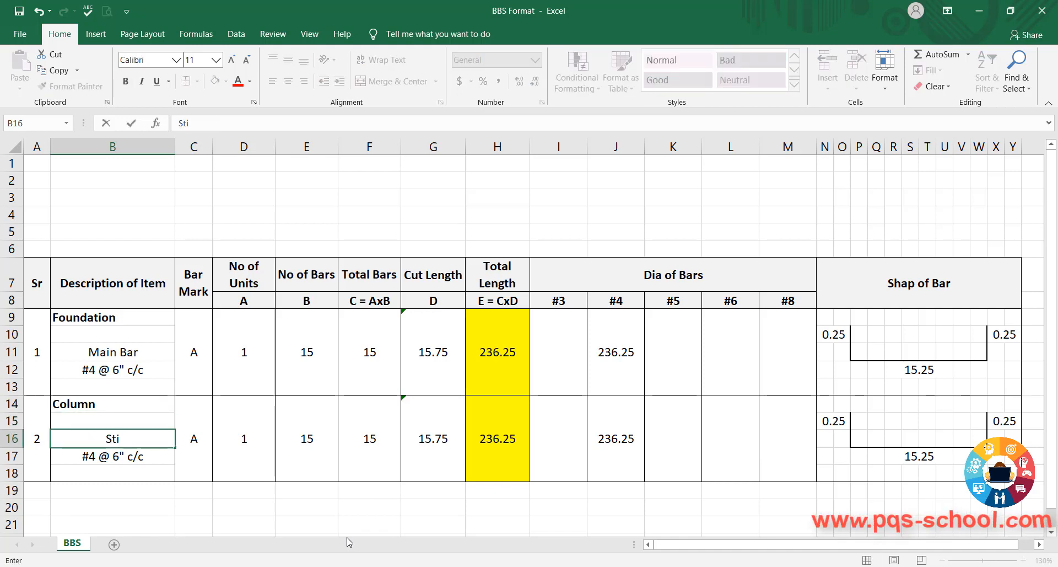
{"action": "type", "text": "rrup"}
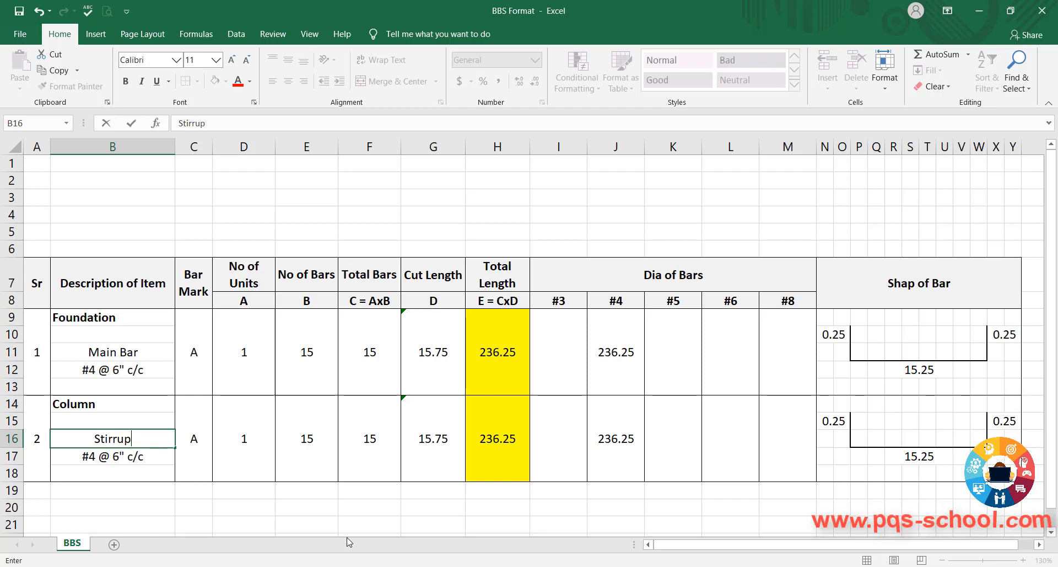
{"action": "type", "text": "s"}
{"action": "key", "text": "Return"}
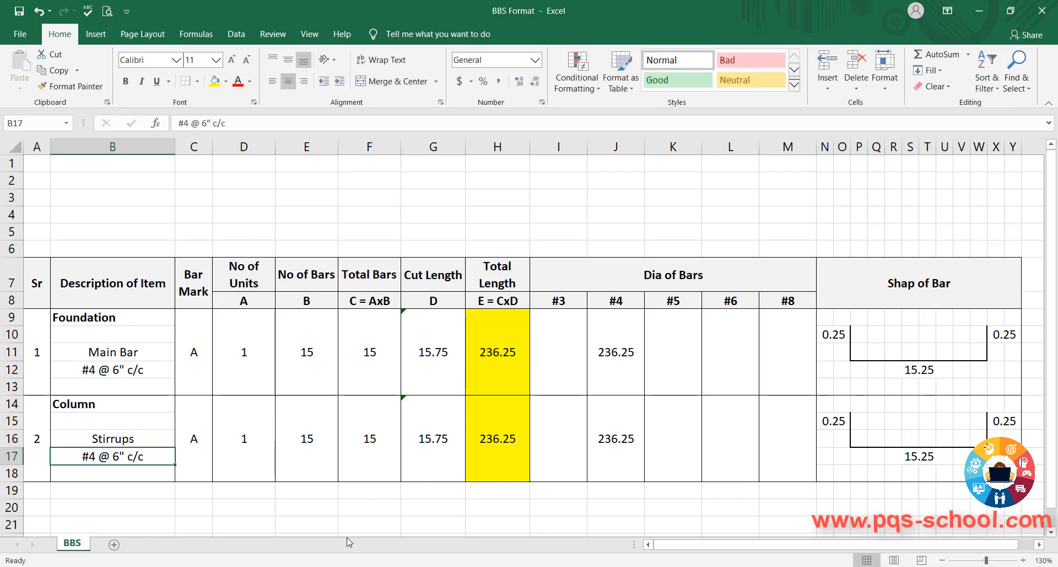
Edit the bar size and spacing in B17 to read #3 @ 5" c/c.
{"action": "key", "text": "F2"}
{"action": "key", "text": "Left"}
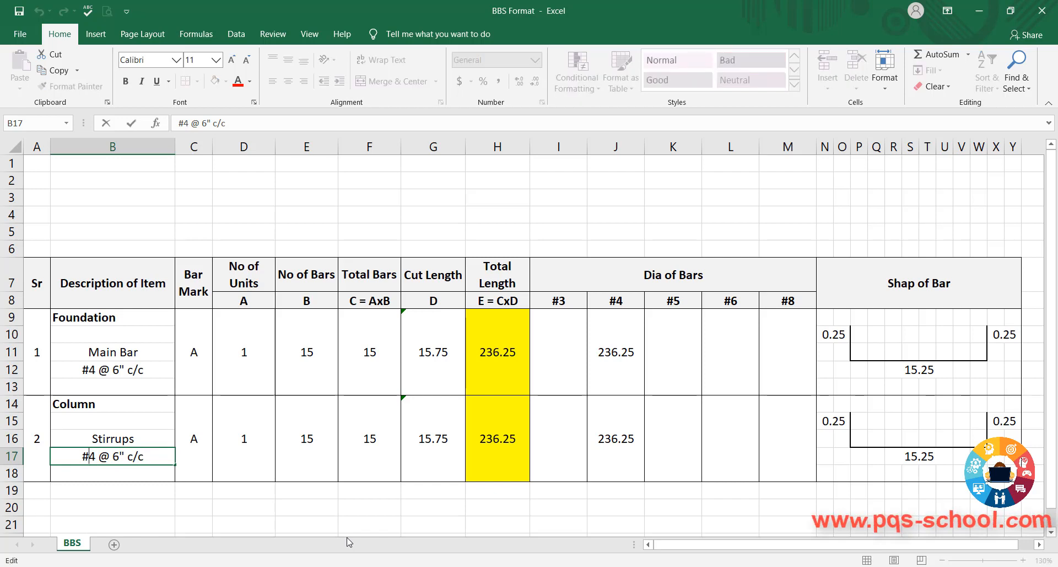
{"action": "key", "text": "BackSpace"}
{"action": "type", "text": "3"}
{"action": "key", "text": "BackSpace"}
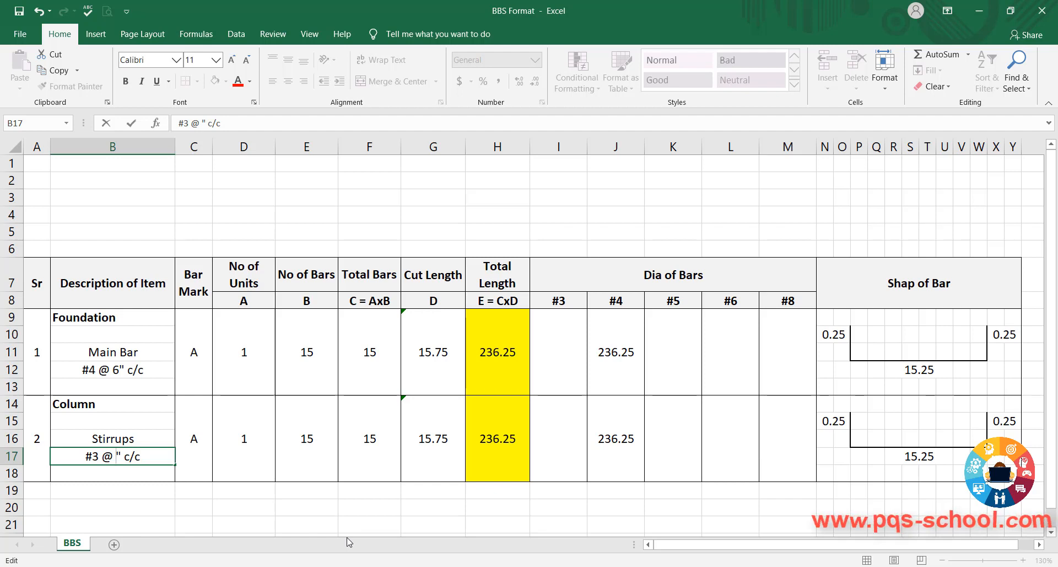
{"action": "type", "text": "5"}
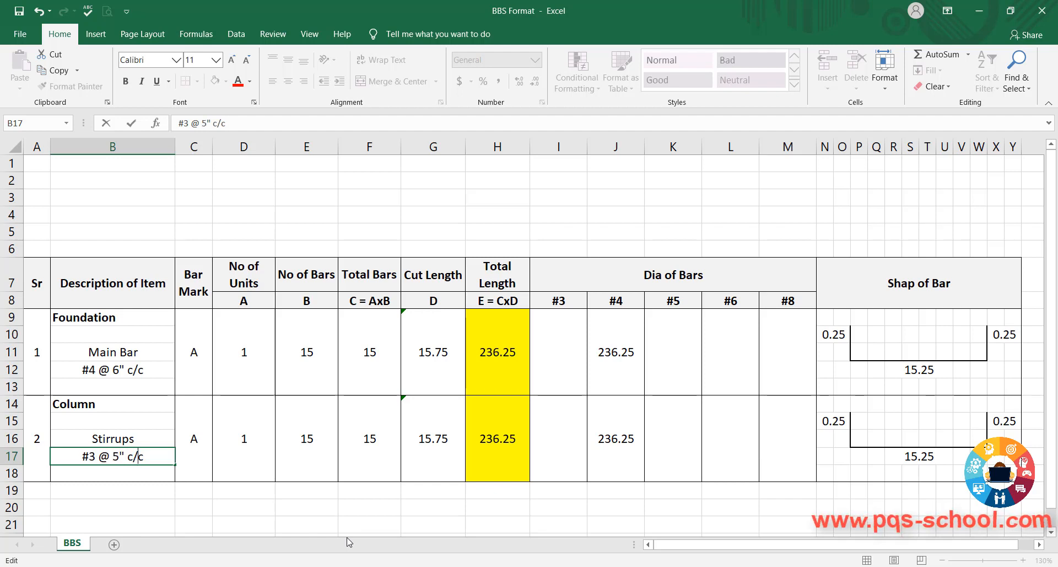
{"action": "key", "text": "Return"}
Give the Column stirrups bar mark C, with 3 units and 30 bars.
{"action": "key", "text": "Right"}
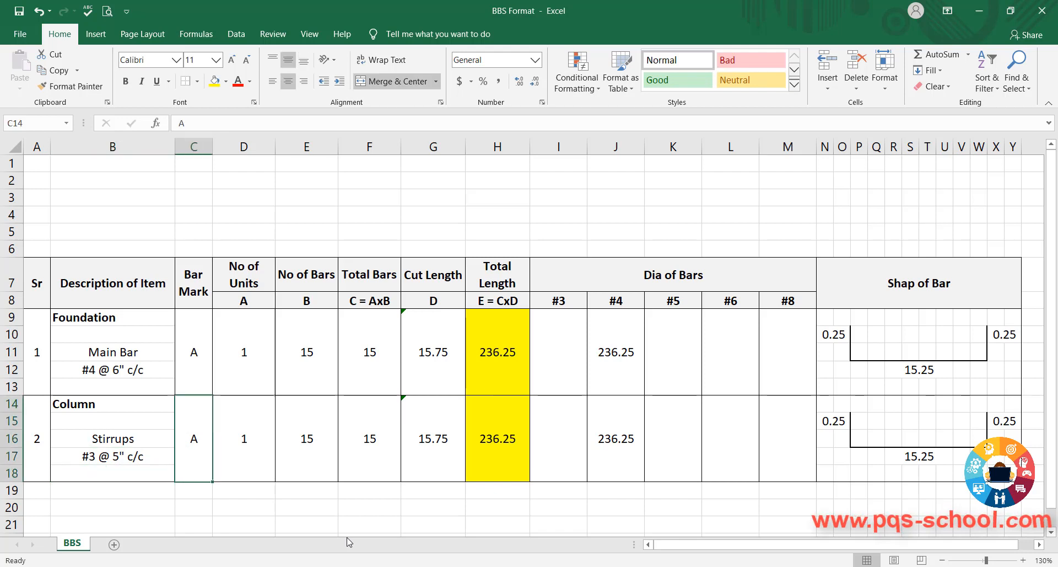
{"action": "type", "text": "C"}
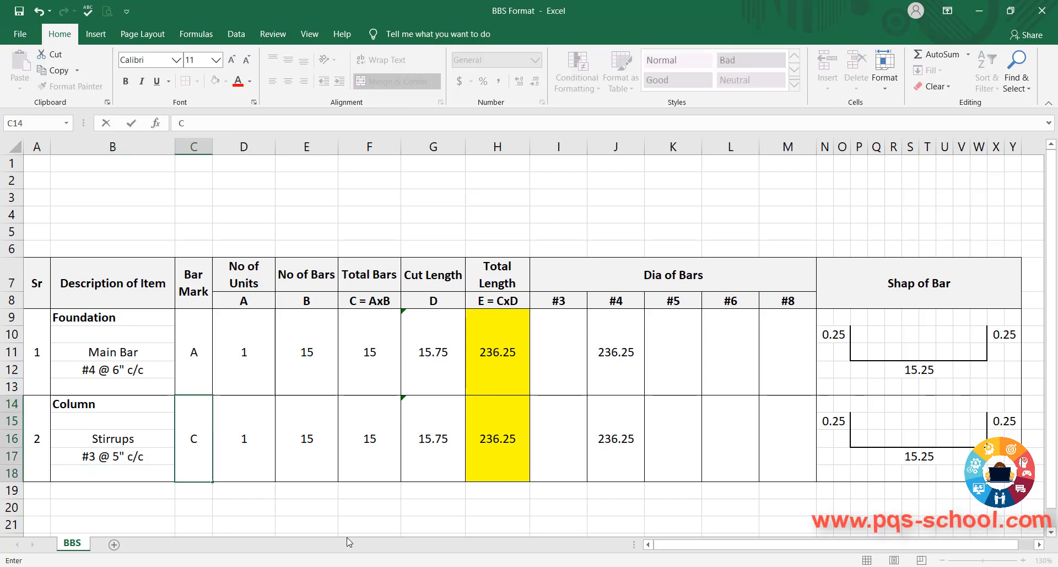
{"action": "key", "text": "Right"}
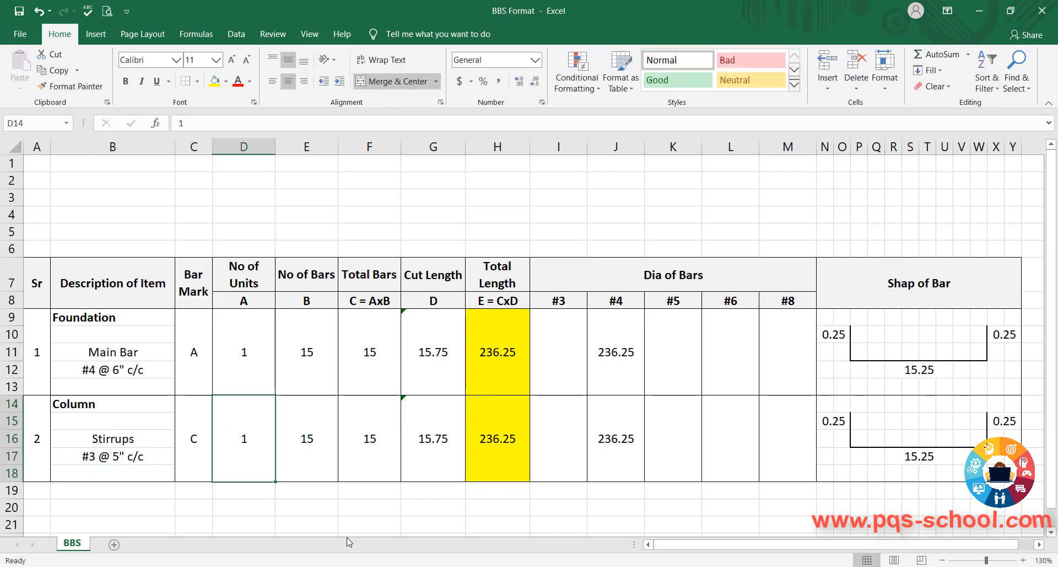
{"action": "type", "text": "3"}
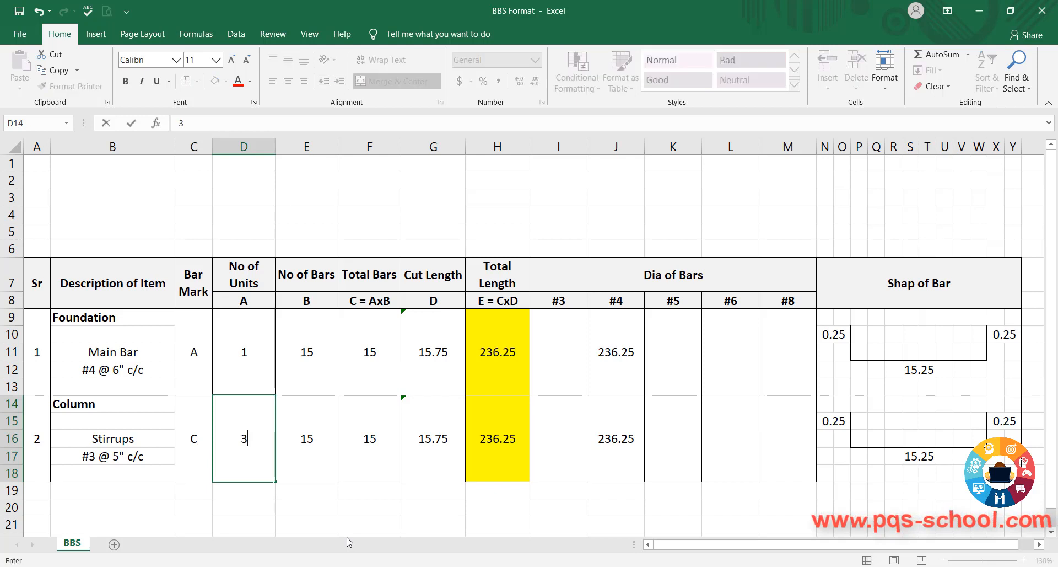
{"action": "key", "text": "Right"}
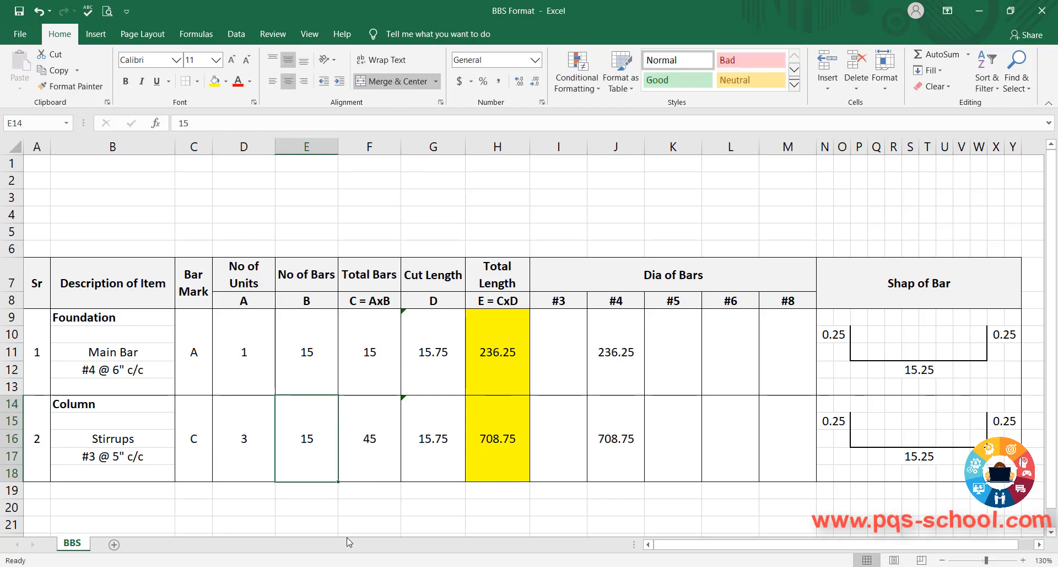
{"action": "type", "text": "30"}
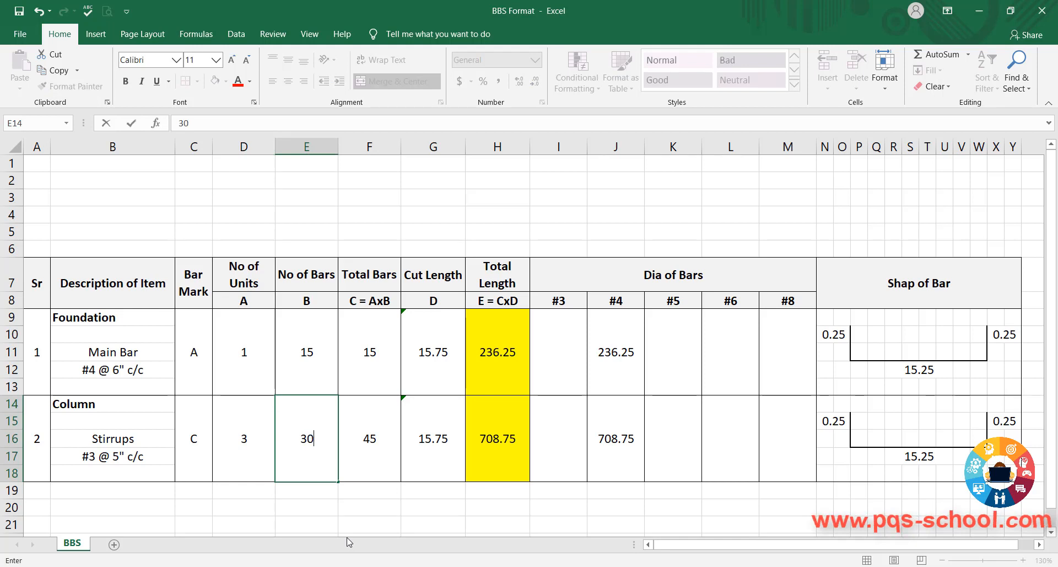
{"action": "key", "text": "Return"}
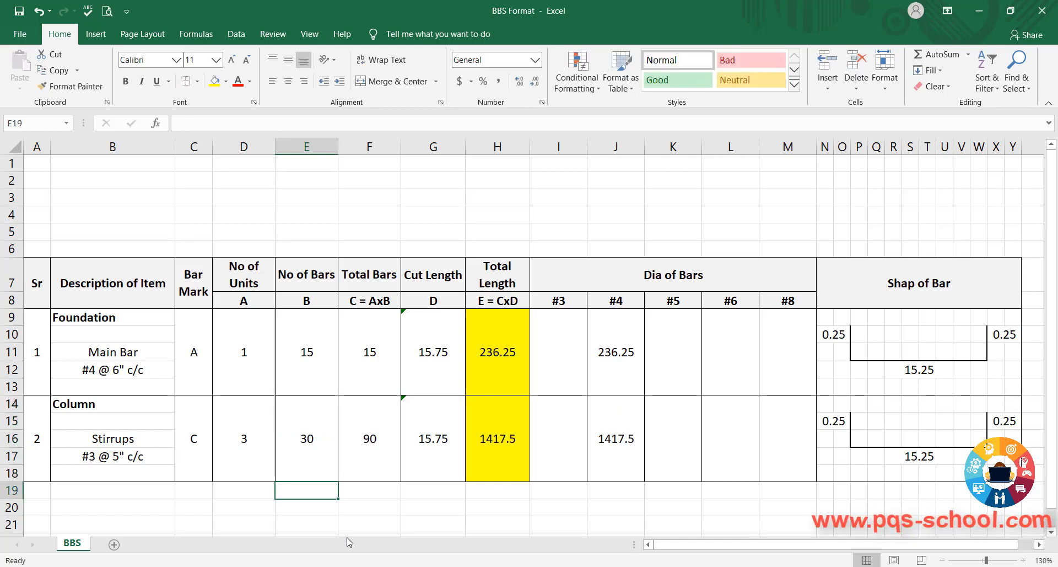
Check the Column stirrups row from total bars across the length and diameter cells to the bar shape.
{"action": "key", "text": "Up"}
{"action": "key", "text": "Right"}
{"action": "key", "text": "Right"}
{"action": "key", "text": "Right"}
{"action": "key", "text": "Right"}
{"action": "key", "text": "Right"}
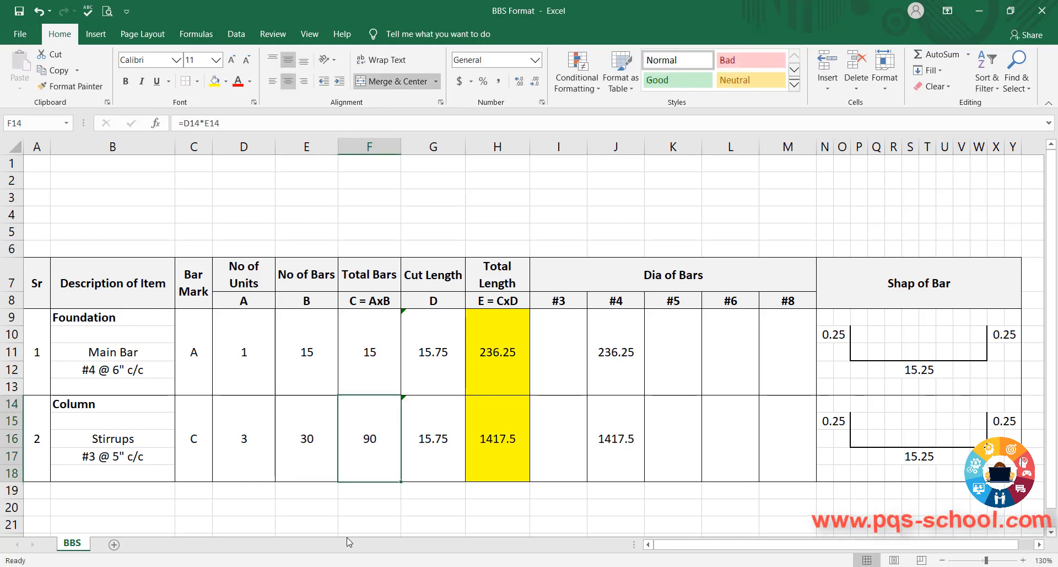
{"action": "key", "text": "Right"}
{"action": "key", "text": "Right"}
{"action": "key", "text": "Right"}
{"action": "key", "text": "Right"}
{"action": "key", "text": "Right"}
{"action": "key", "text": "Right"}
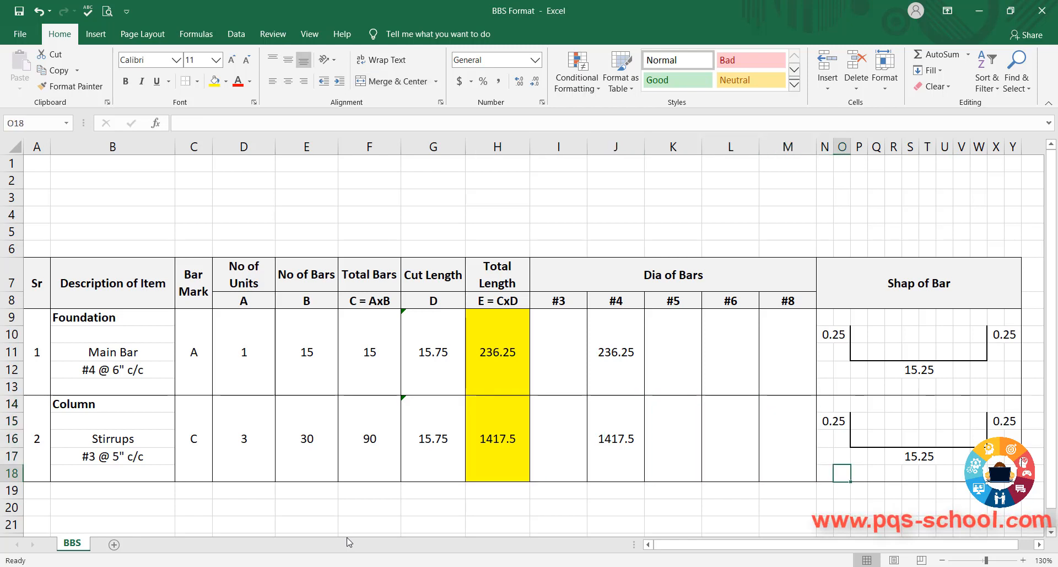
Close the top of the stirrup outline by adding a top border line to P15:W16.
{"action": "left_click", "coordinate": [874, 431]}
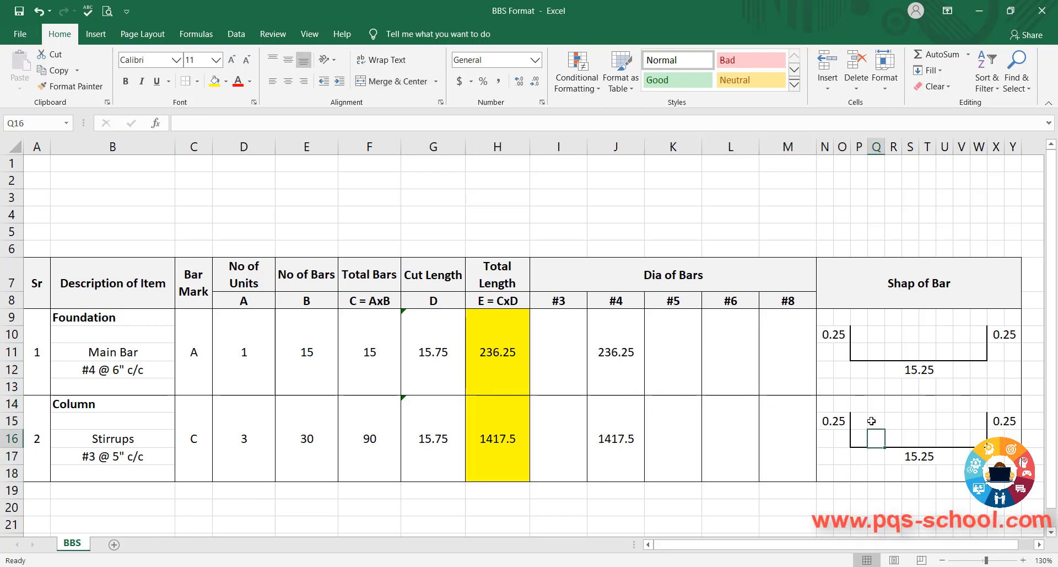
{"action": "left_click", "coordinate": [859, 422]}
{"action": "left_click_drag", "start_coordinate": [895, 427], "coordinate": [981, 441]}
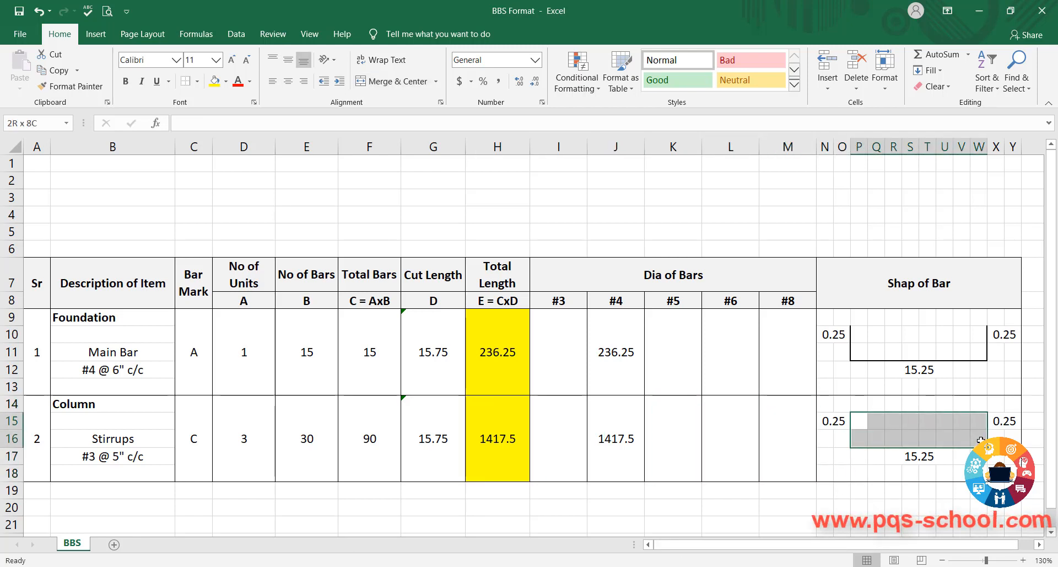
{"action": "left_click", "coordinate": [196, 81]}
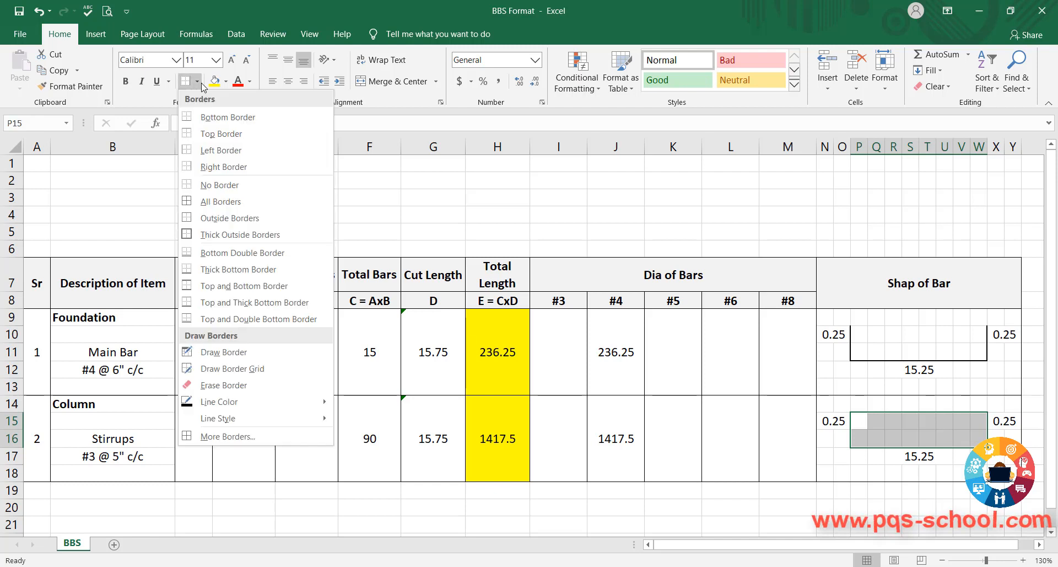
{"action": "left_click", "coordinate": [216, 134]}
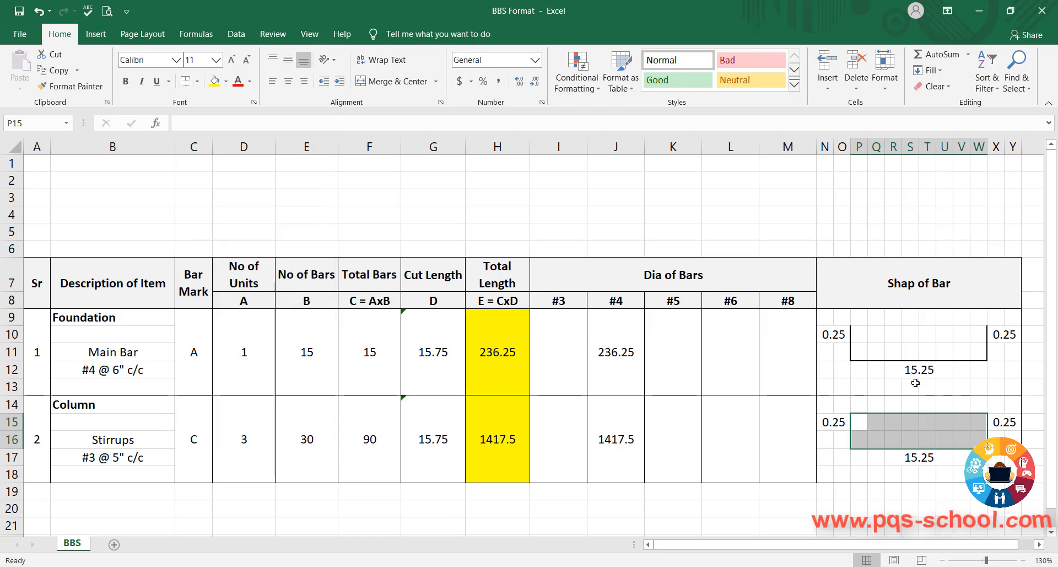
{"action": "left_click", "coordinate": [877, 436]}
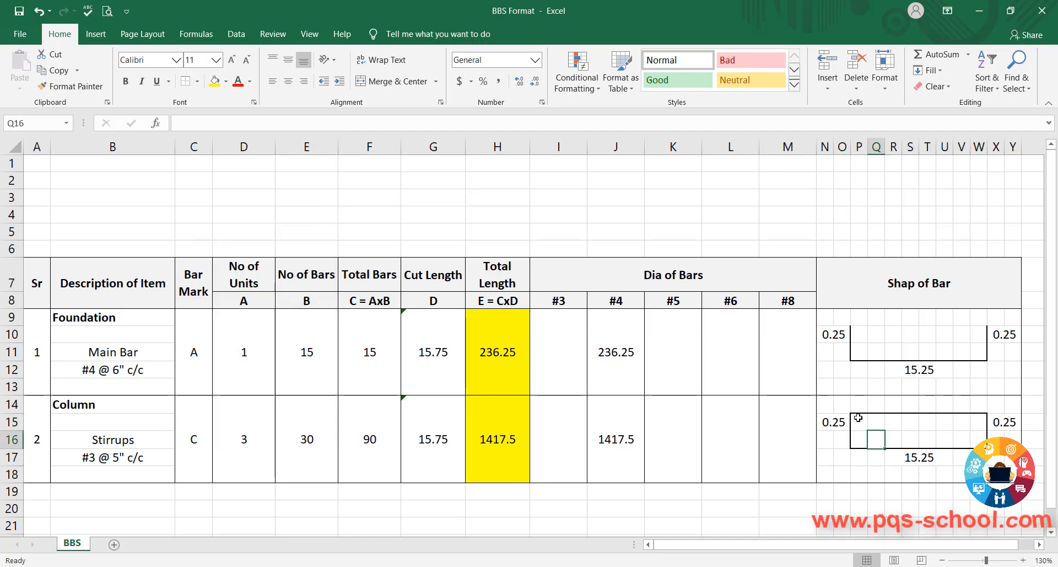
Merge U15:V15 inside the stirrup shape and enter 0.50, displayed with two decimal places.
{"action": "mouse_move", "coordinate": [859, 423]}
{"action": "left_mouse_down"}
{"action": "mouse_move", "coordinate": [948, 425]}
{"action": "mouse_move", "coordinate": [981, 441]}
{"action": "mouse_move", "coordinate": [962, 425]}
{"action": "left_mouse_up"}
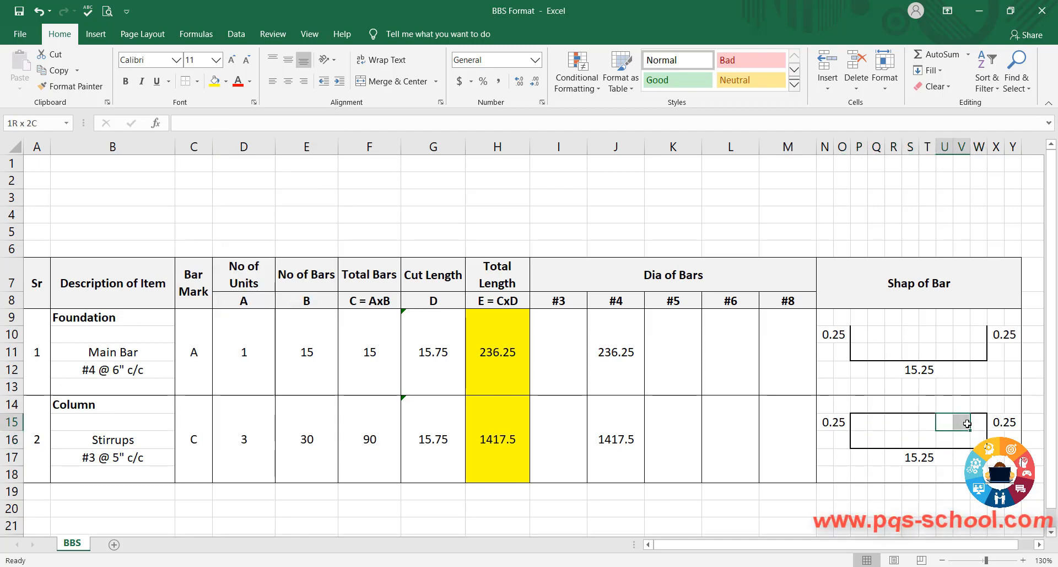
{"action": "left_click", "coordinate": [391, 81]}
{"action": "type", "text": "0.50"}
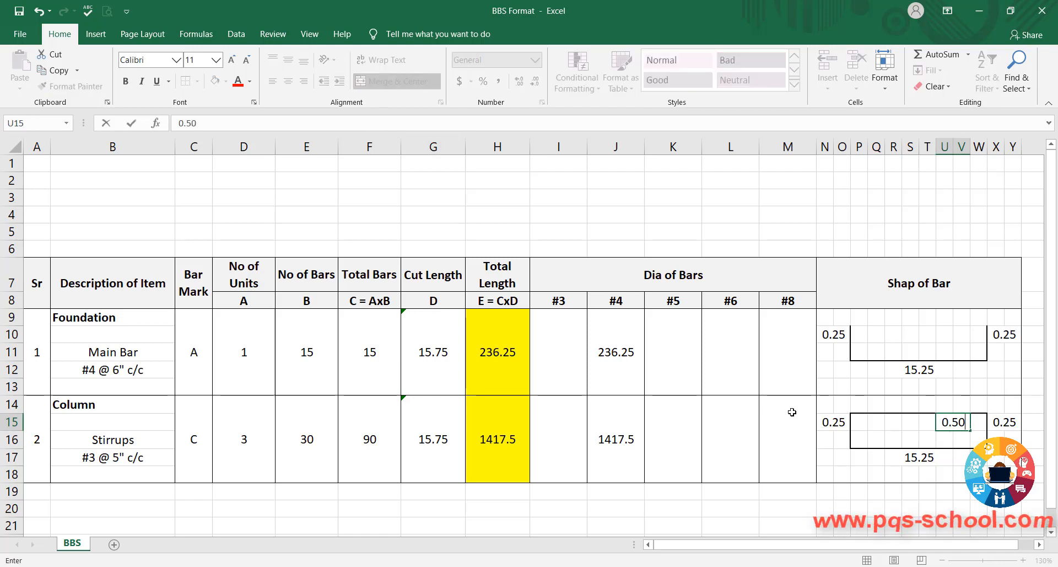
{"action": "key", "text": "ctrl+Return"}
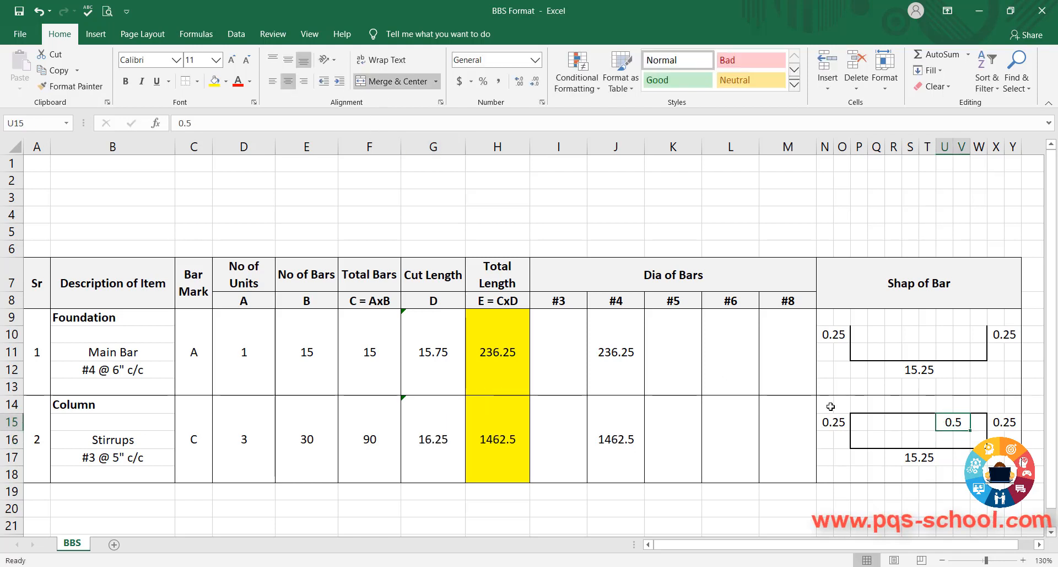
{"action": "left_click", "coordinate": [519, 83]}
Merge R14:T14 above the stirrup outline and enter 2.50 there, and set the length below the outline to 2.50.
{"action": "left_click", "coordinate": [837, 423]}
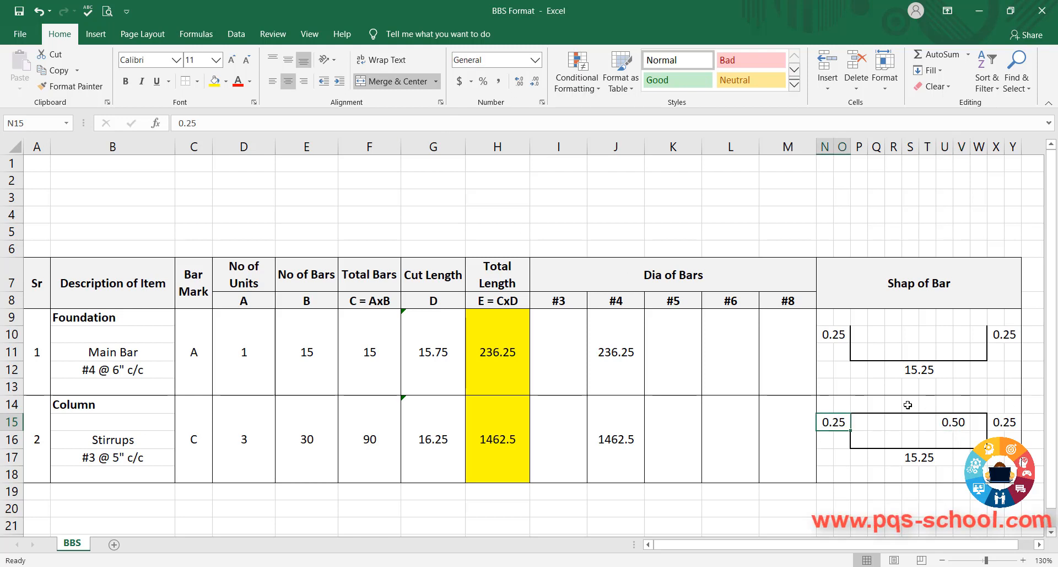
{"action": "left_click_drag", "start_coordinate": [896, 405], "coordinate": [930, 405]}
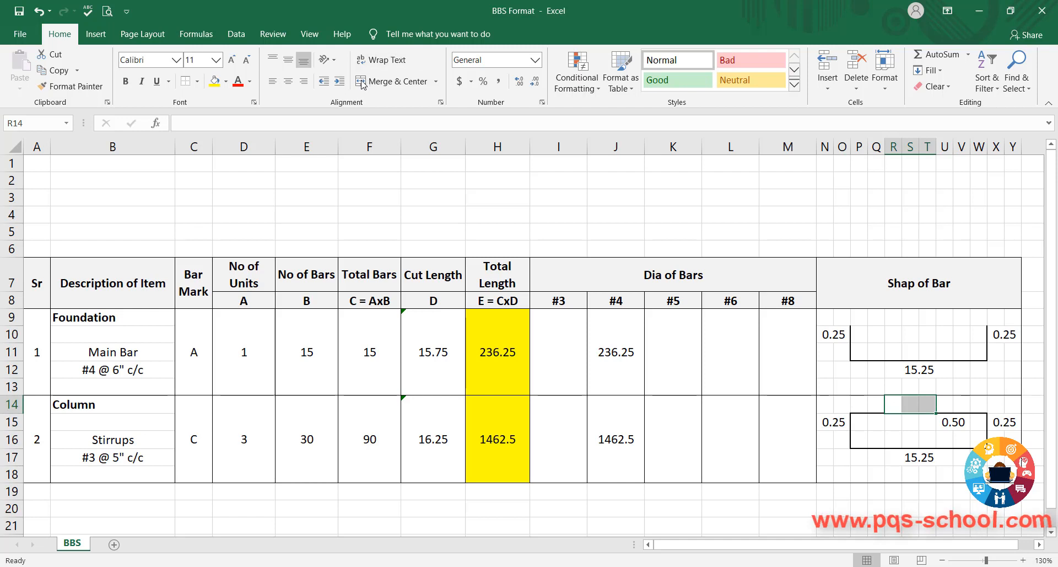
{"action": "left_click", "coordinate": [384, 80]}
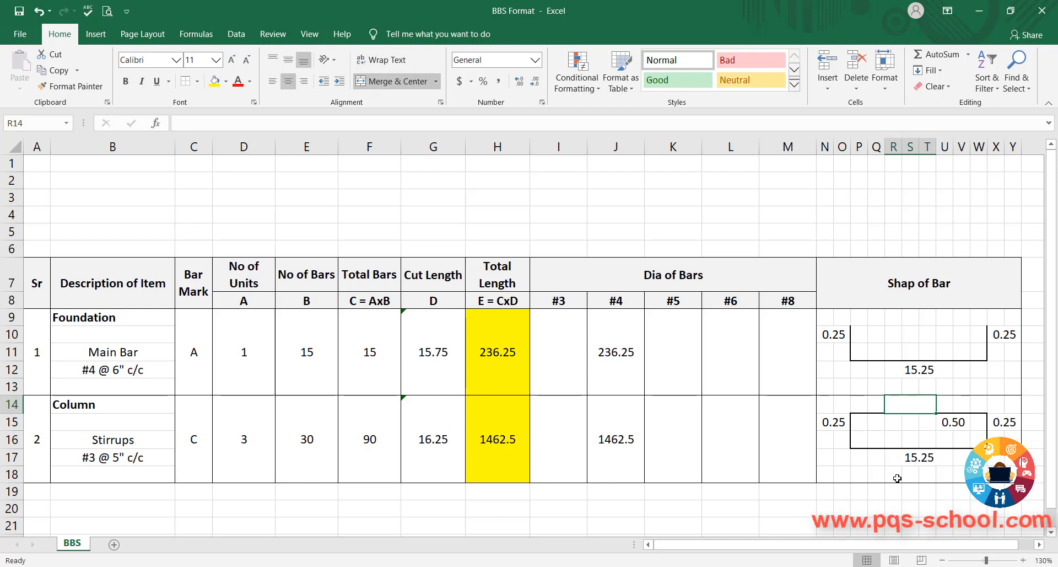
{"action": "type", "text": "2.5"}
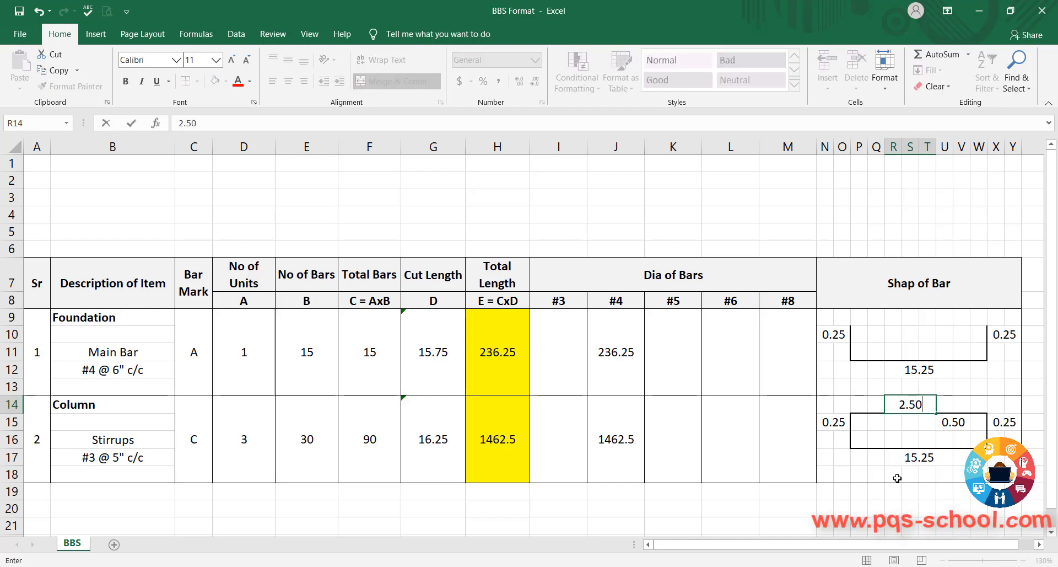
{"action": "key", "text": "Return"}
{"action": "key", "text": "Return"}
{"action": "type", "text": "2.50"}
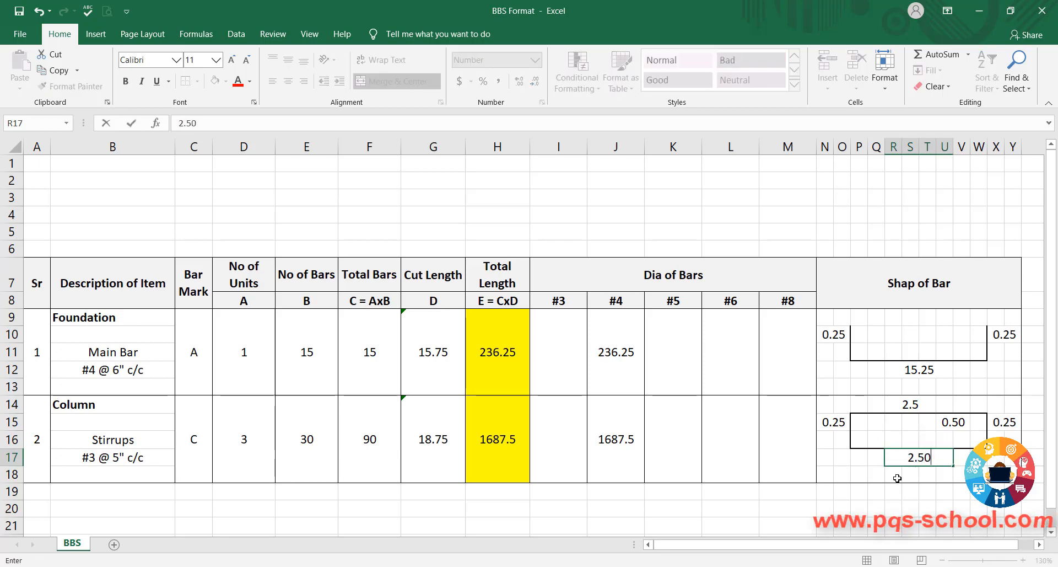
{"action": "key", "text": "Return"}
Set the lengths beside both vertical sides of the stirrup outline, in N15 and X15, to 1.50.
{"action": "left_click", "coordinate": [836, 427]}
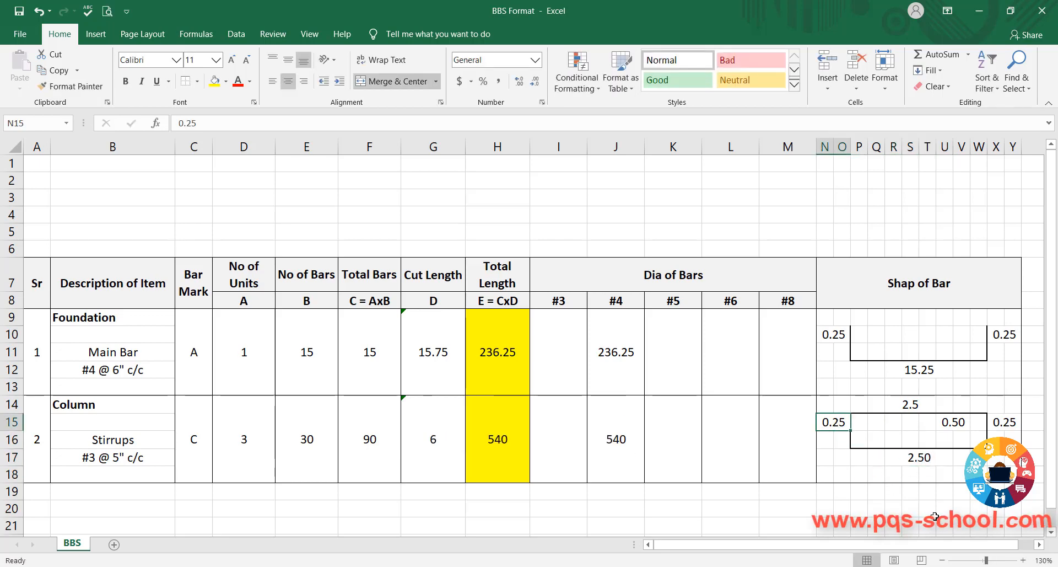
{"action": "type", "text": "1.50"}
{"action": "key", "text": "Tab"}
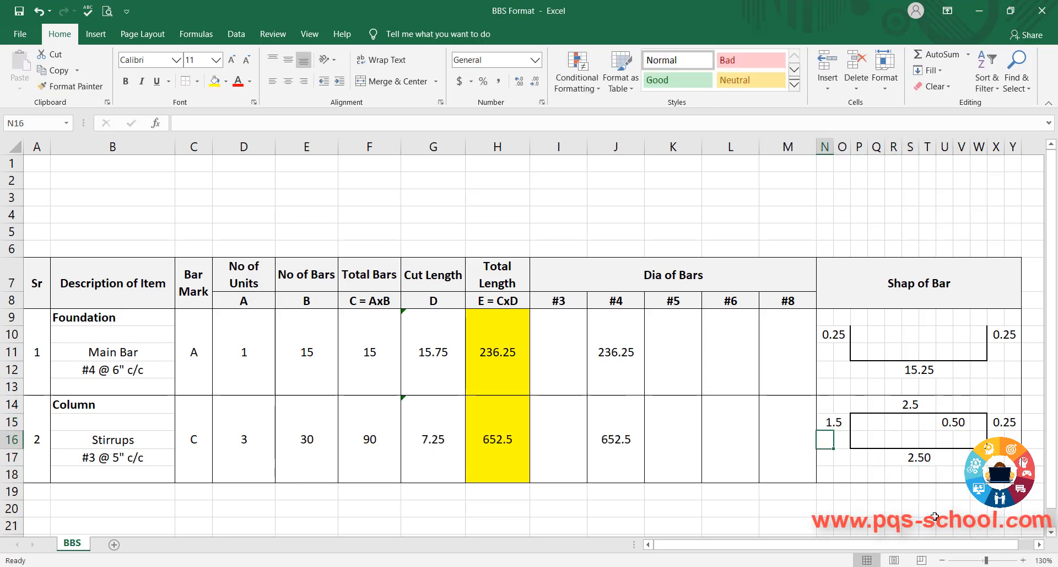
{"action": "key", "text": "Tab"}
{"action": "key", "text": "Tab"}
{"action": "key", "text": "Tab"}
{"action": "key", "text": "Tab"}
{"action": "key", "text": "Tab"}
{"action": "key", "text": "Tab"}
{"action": "key", "text": "Tab"}
{"action": "key", "text": "Tab"}
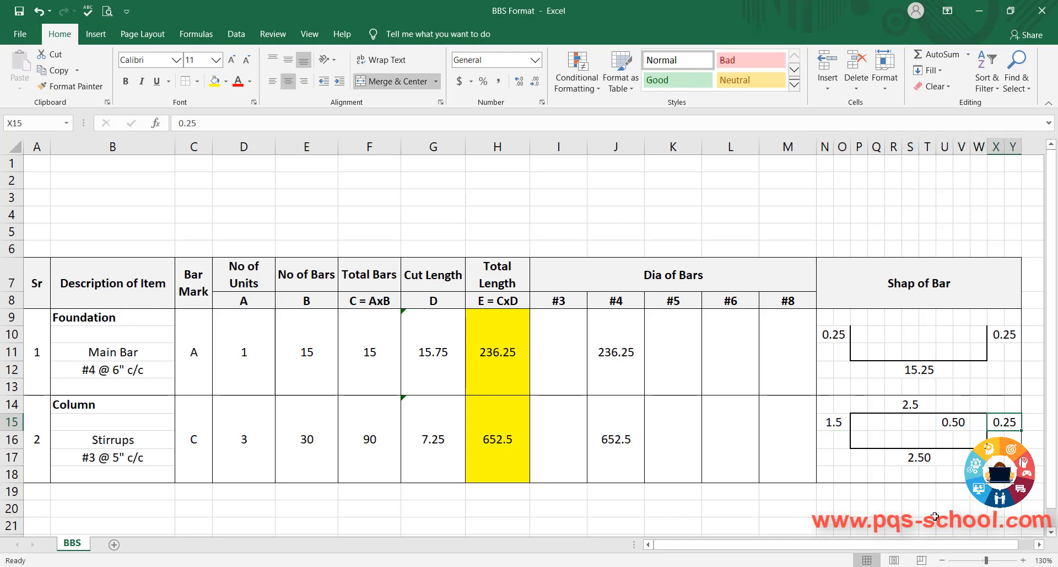
{"action": "type", "text": "1.50"}
{"action": "key", "text": "Return"}
{"action": "key", "text": "Up"}
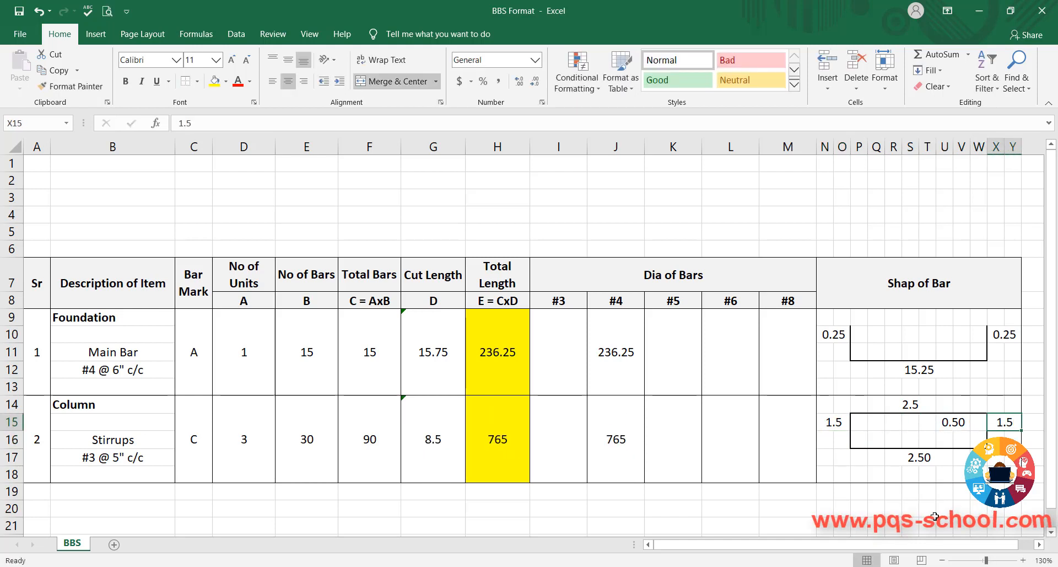
Check the stirrup's side and inner lengths, and inspect the Column row's cut length and total length formulas.
{"action": "key", "text": "Left"}
{"action": "left_click", "coordinate": [833, 420]}
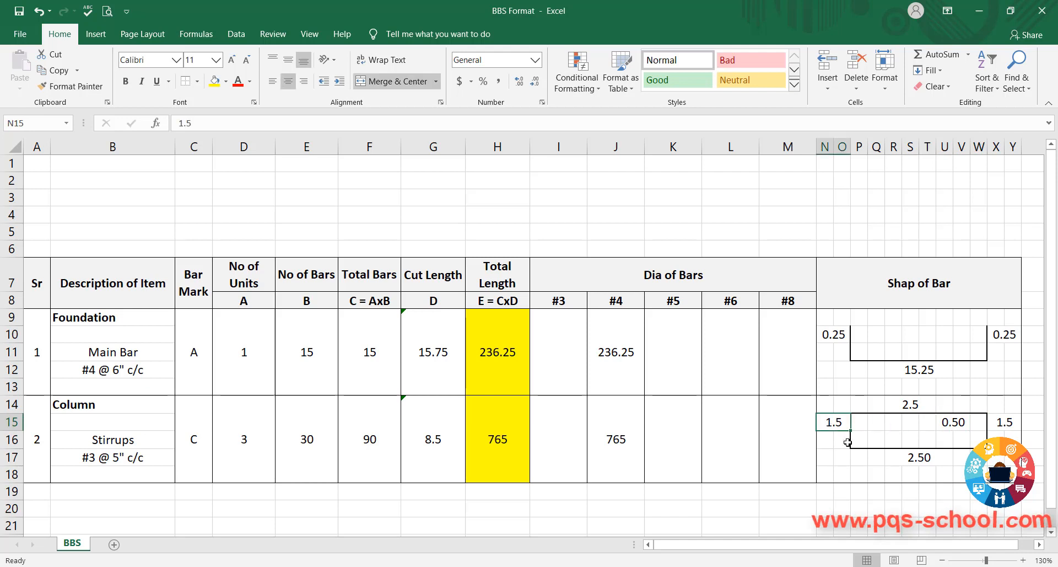
{"action": "left_click", "coordinate": [958, 421]}
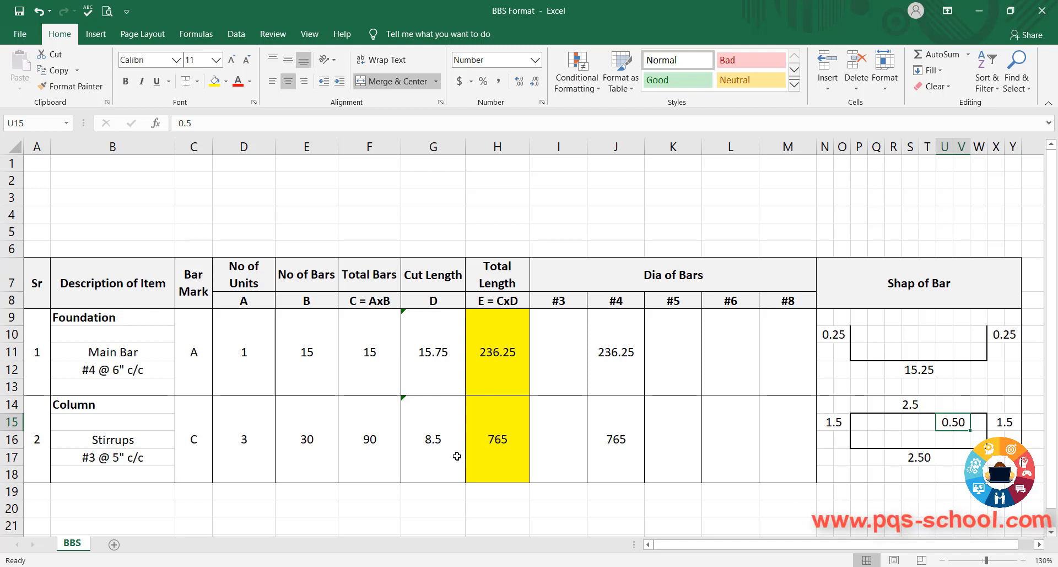
{"action": "double_click", "coordinate": [435, 455]}
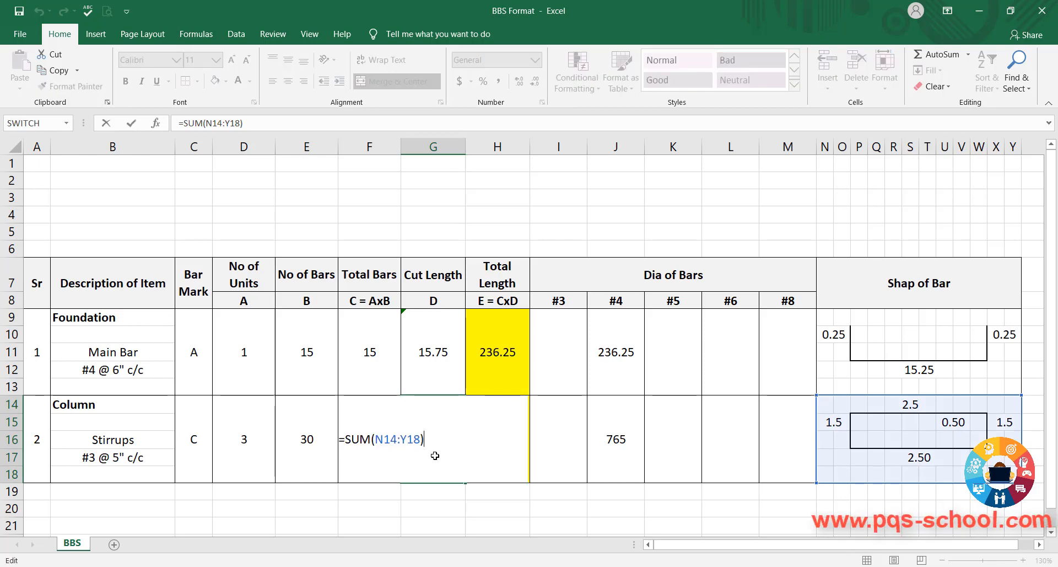
{"action": "key", "text": "Return"}
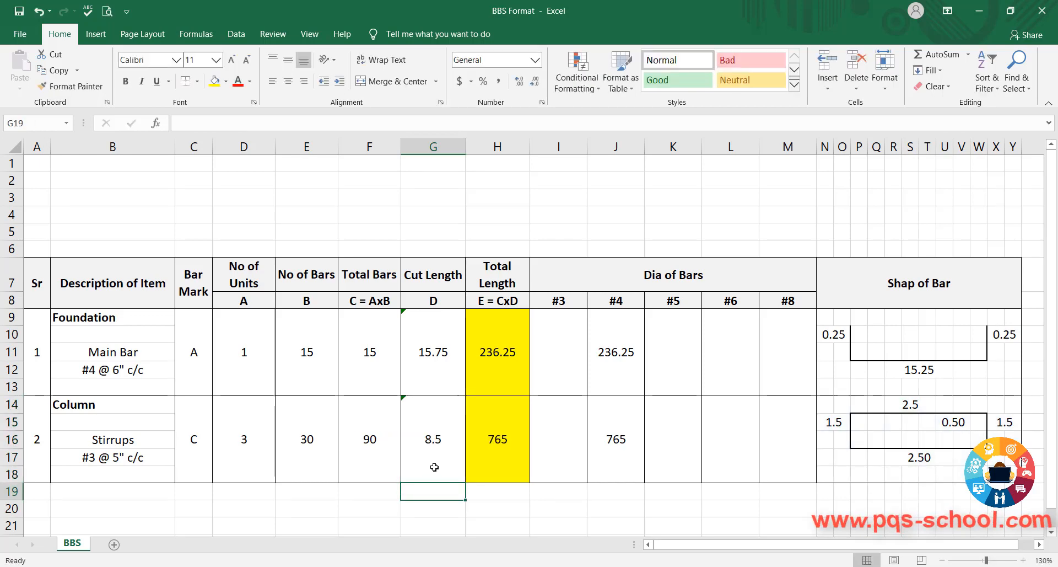
{"action": "left_click", "coordinate": [499, 459]}
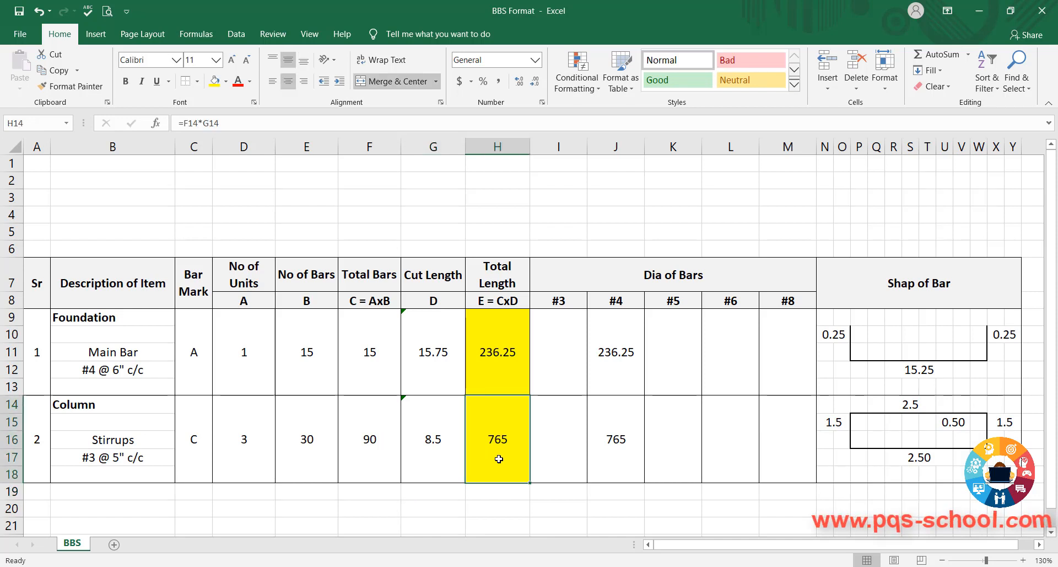
{"action": "double_click", "coordinate": [503, 469]}
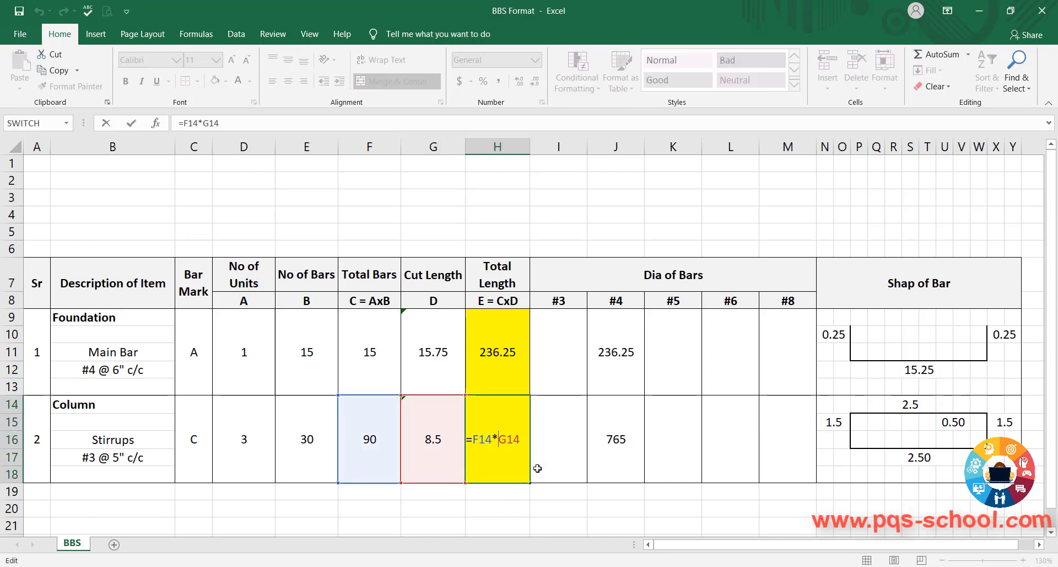
{"action": "key", "text": "Return"}
Clear the Column stirrups value under #4 and reference the row's total length under #3 with =H14.
{"action": "left_click", "coordinate": [566, 460]}
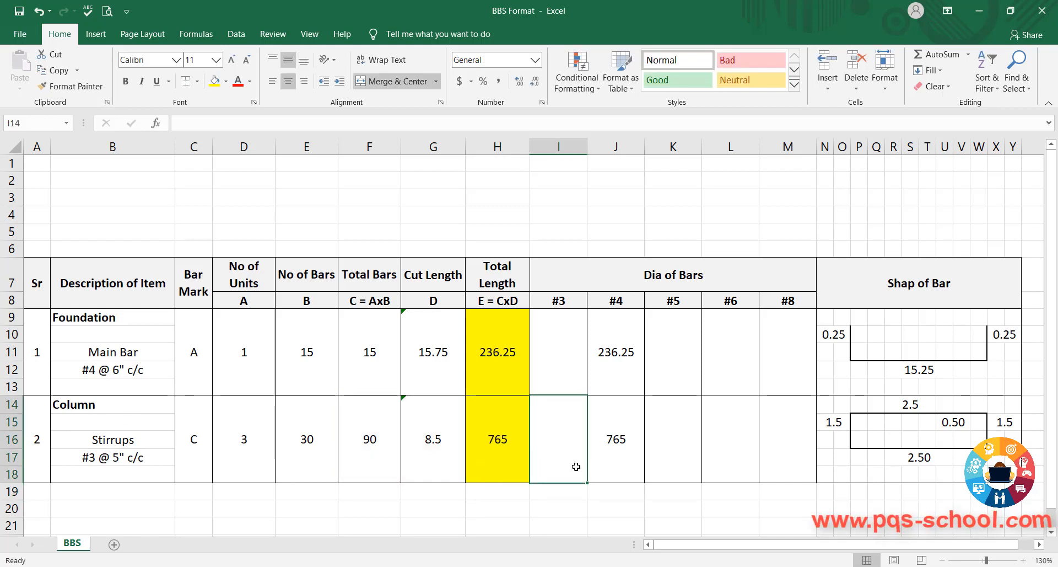
{"action": "left_click", "coordinate": [634, 463]}
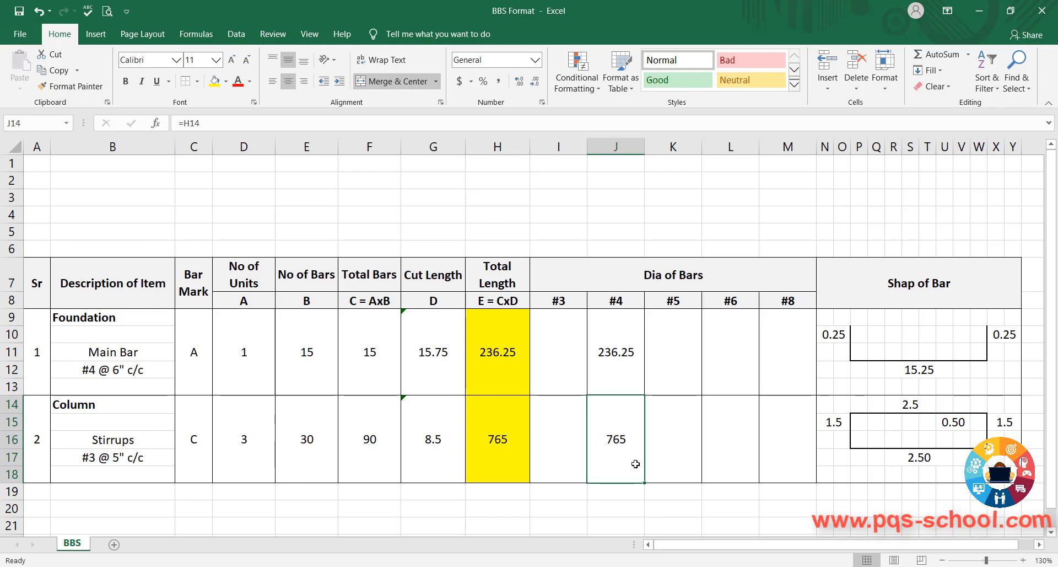
{"action": "key", "text": "Delete"}
{"action": "key", "text": "Left"}
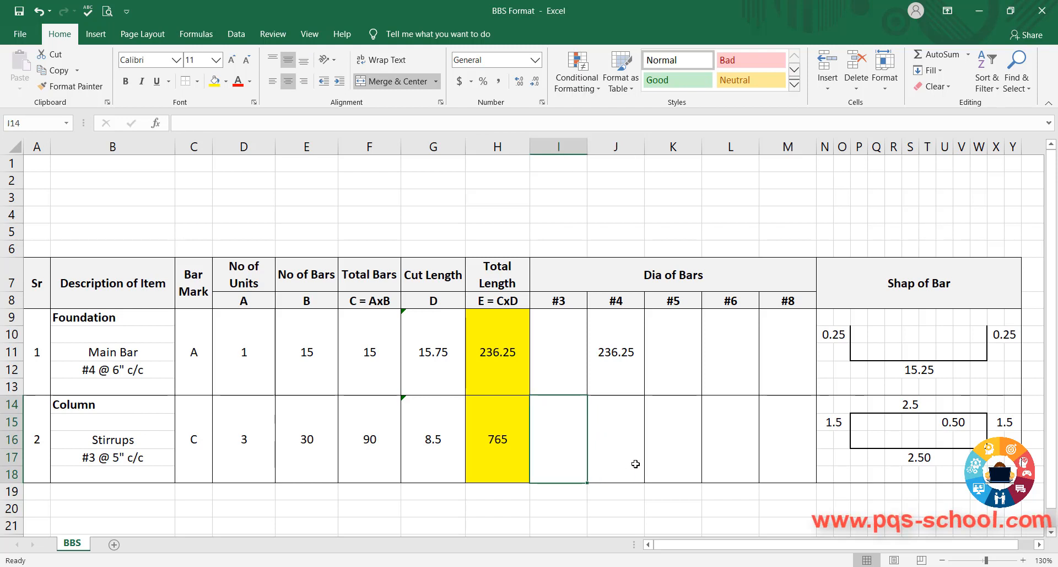
{"action": "type", "text": "="}
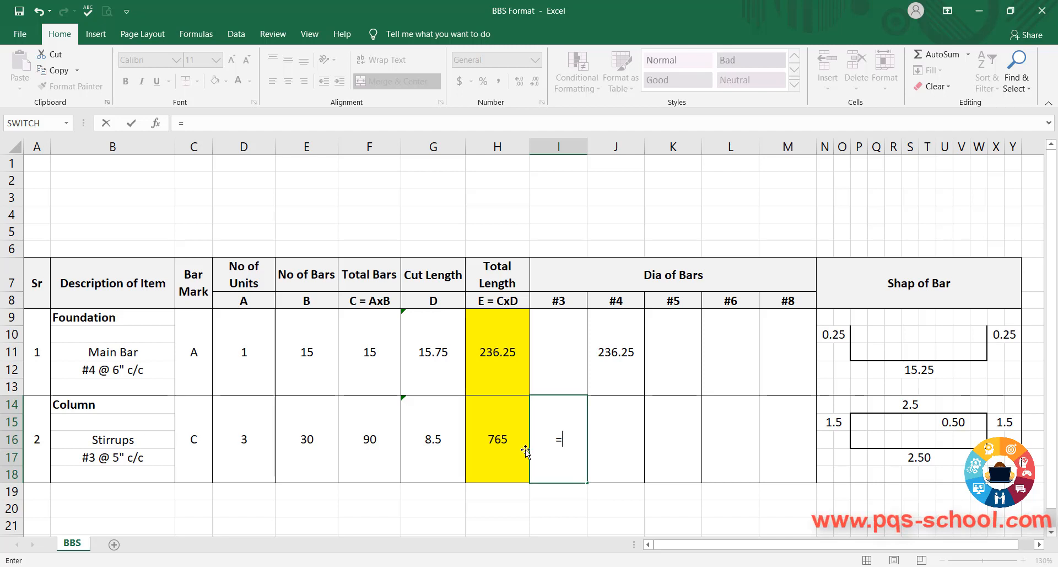
{"action": "left_click", "coordinate": [484, 450]}
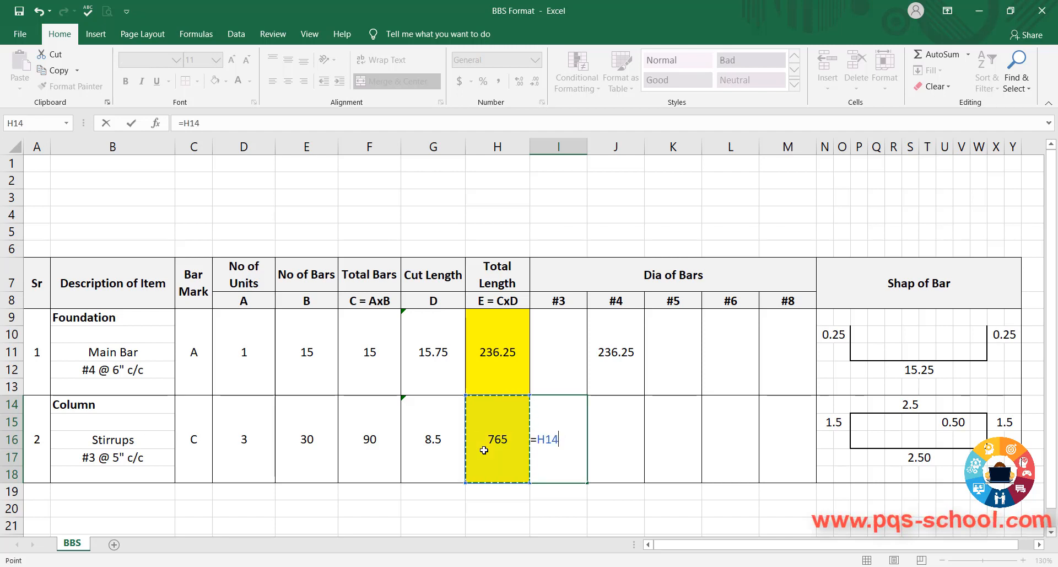